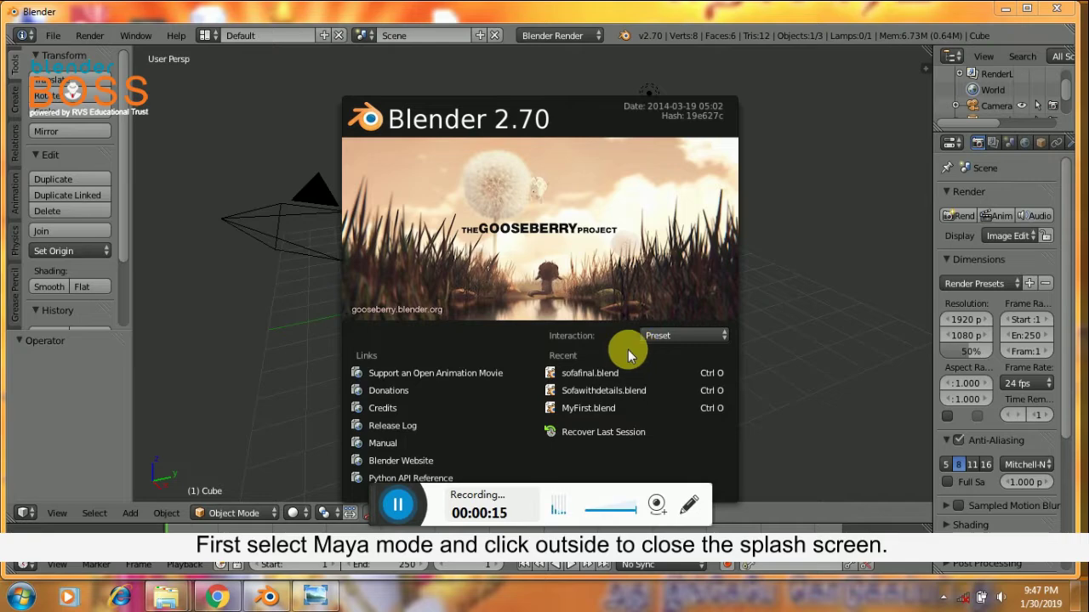
Step: Switch the interaction preset to Maya and close the startup splash screen
left_click(700, 339)
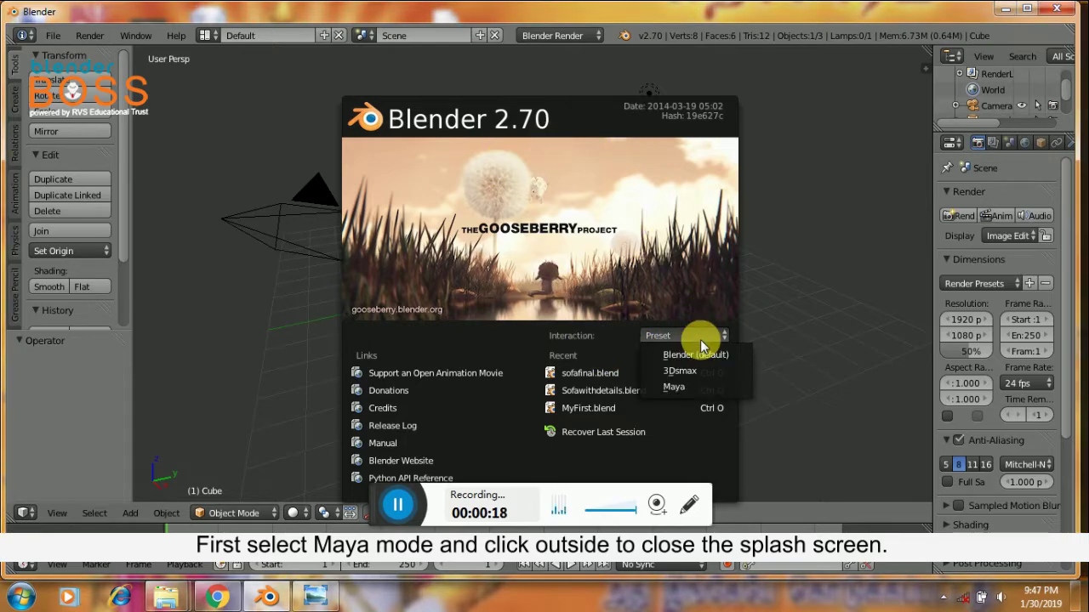
left_click(691, 386)
left_click(788, 300)
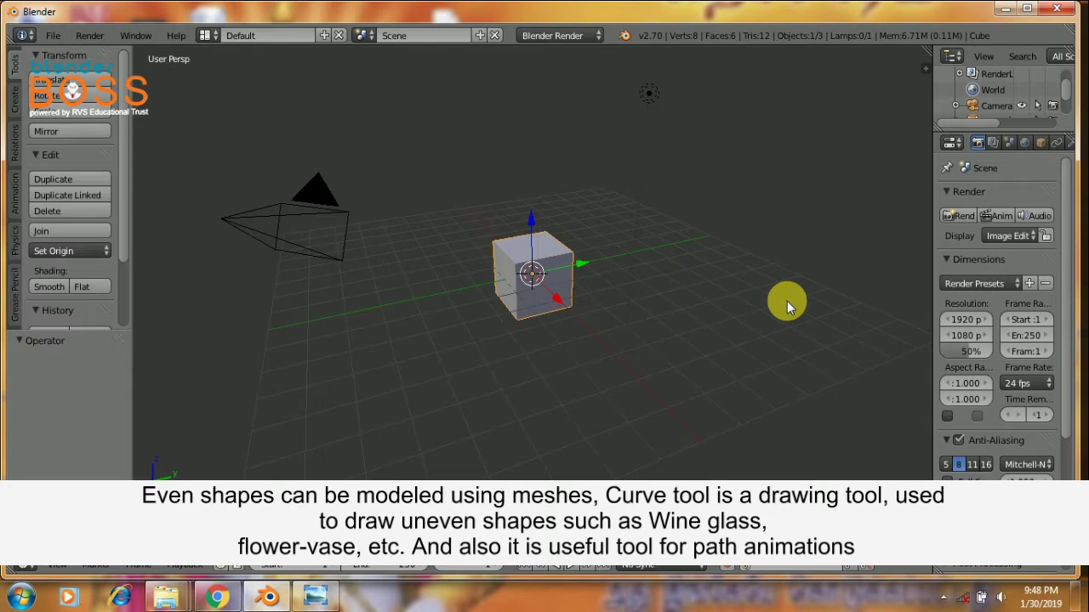
Step: Minimize the Blender window to show the Windows desktop
left_click(275, 602)
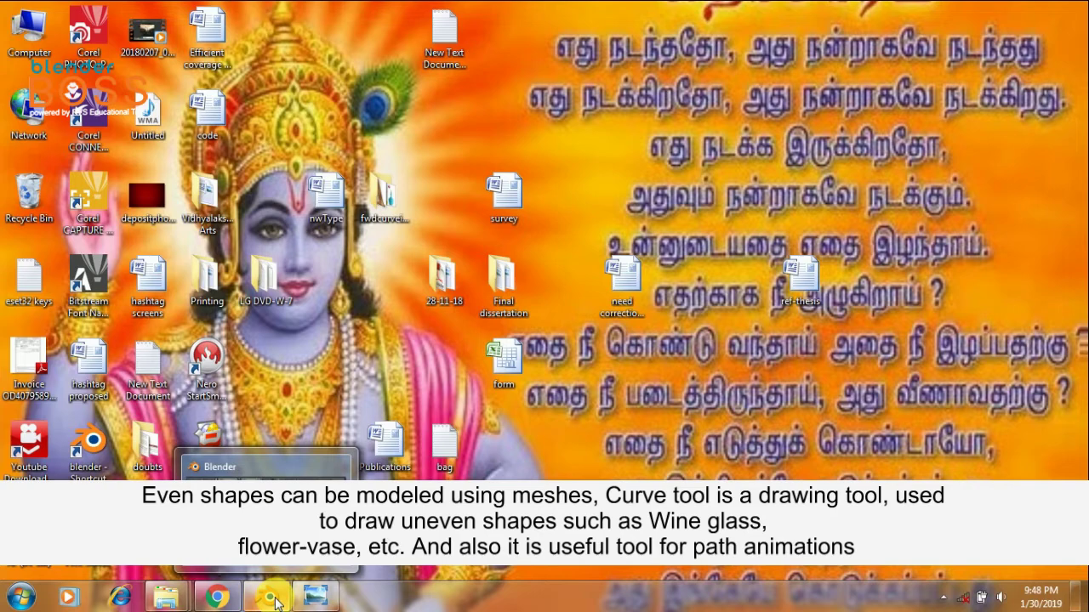
Step: Browse the wine glass, letter A and vase reference photos in Photo Viewer
left_click(316, 600)
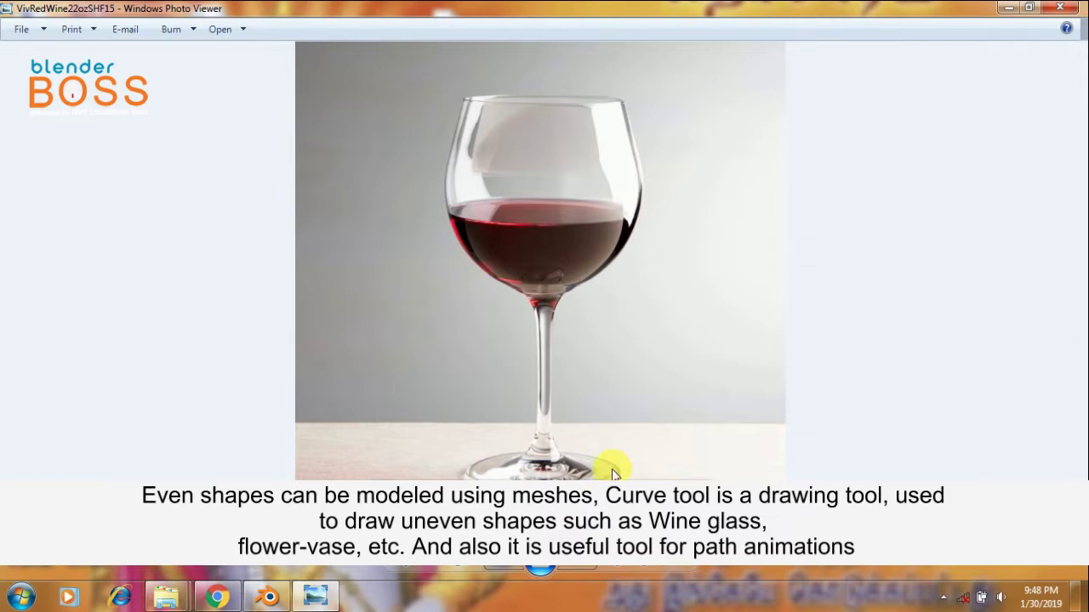
key("Left")
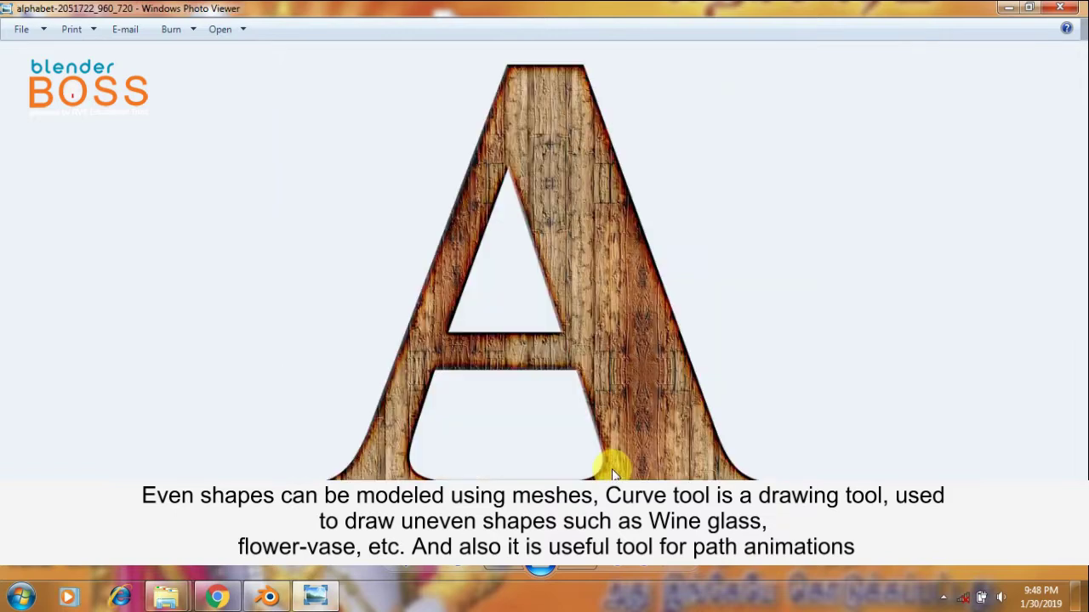
key("Left")
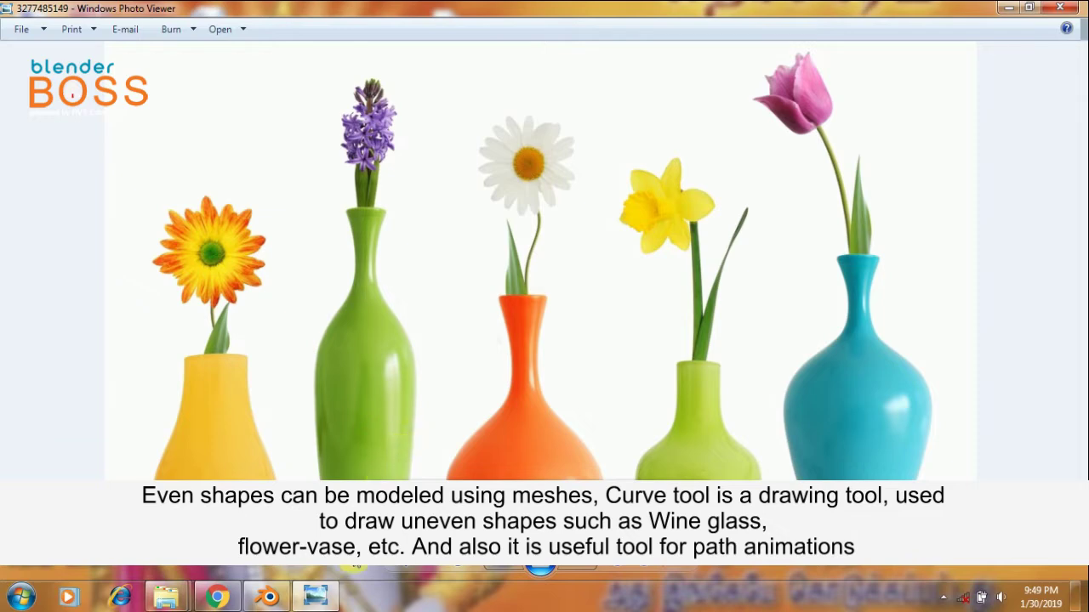
Step: Return to Blender and delete the default cube
left_click(269, 596)
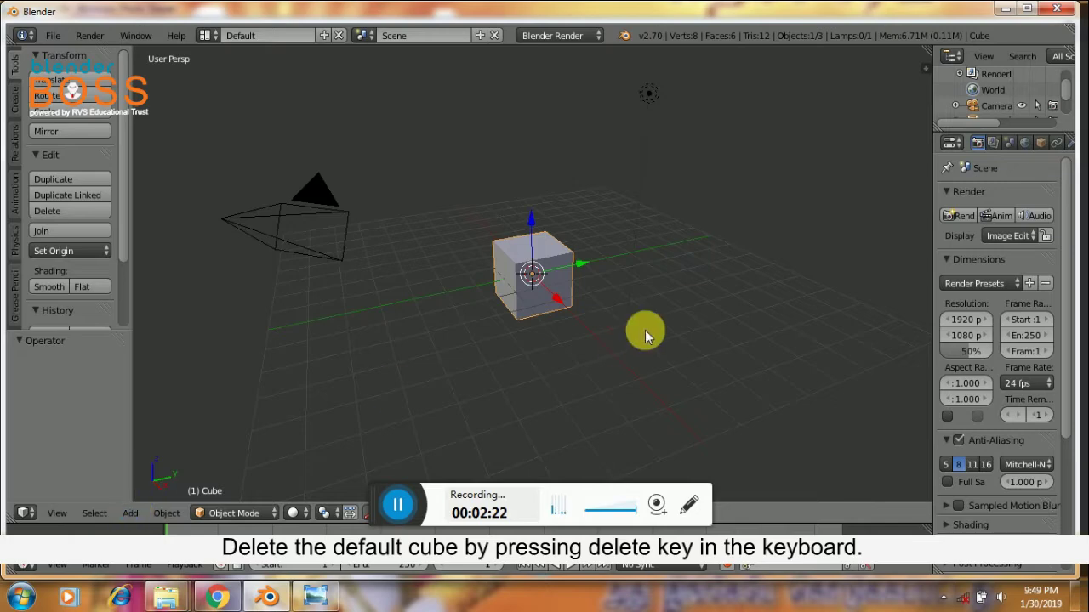
key("Delete")
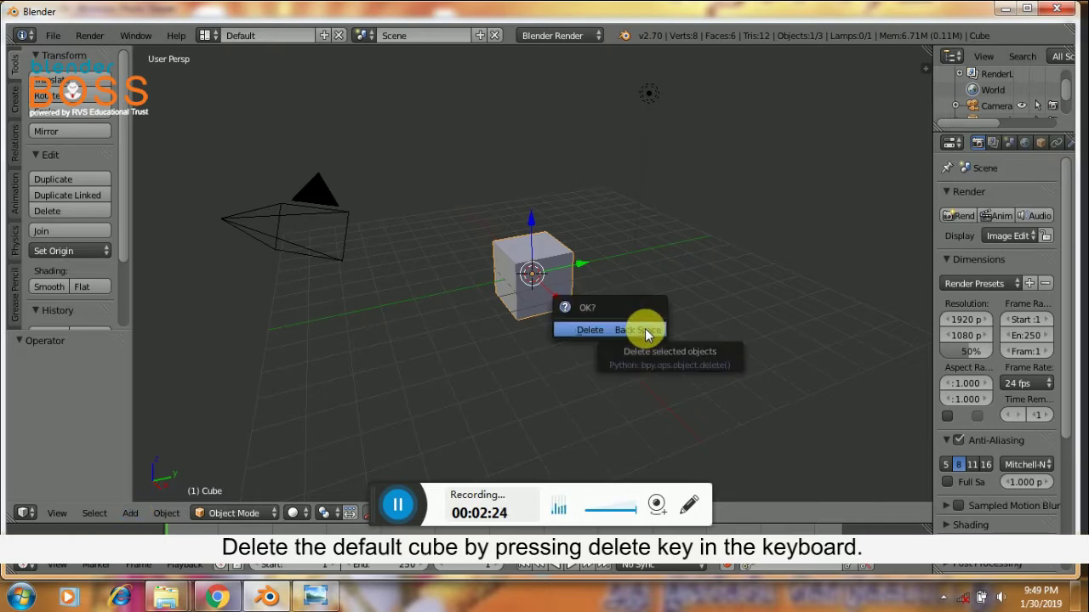
left_click(596, 331)
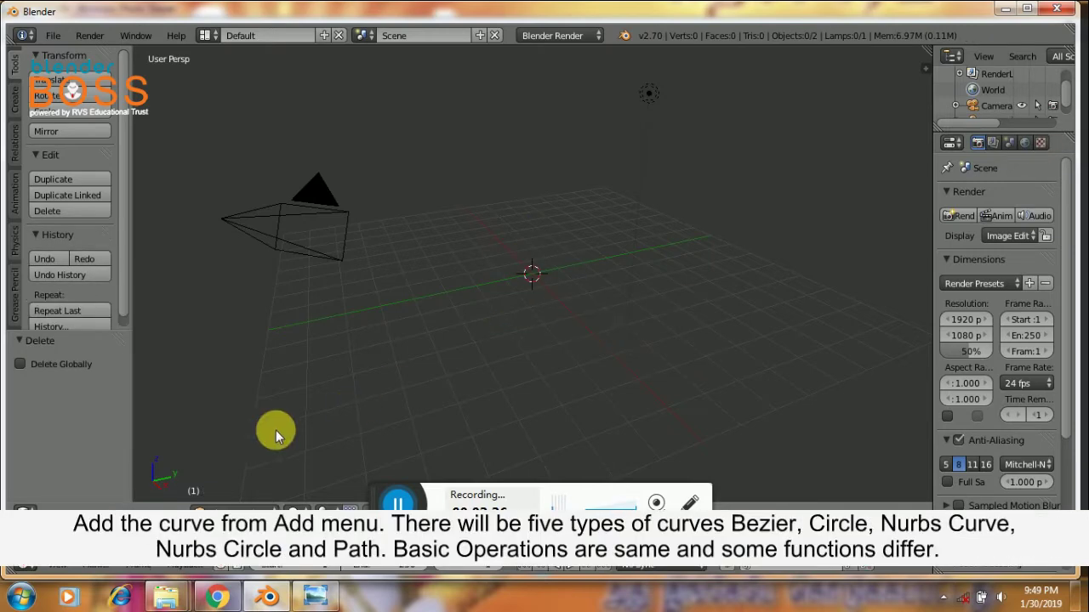
Step: Add a Bezier curve at the scene origin from the Add > Curve menu
left_click(129, 509)
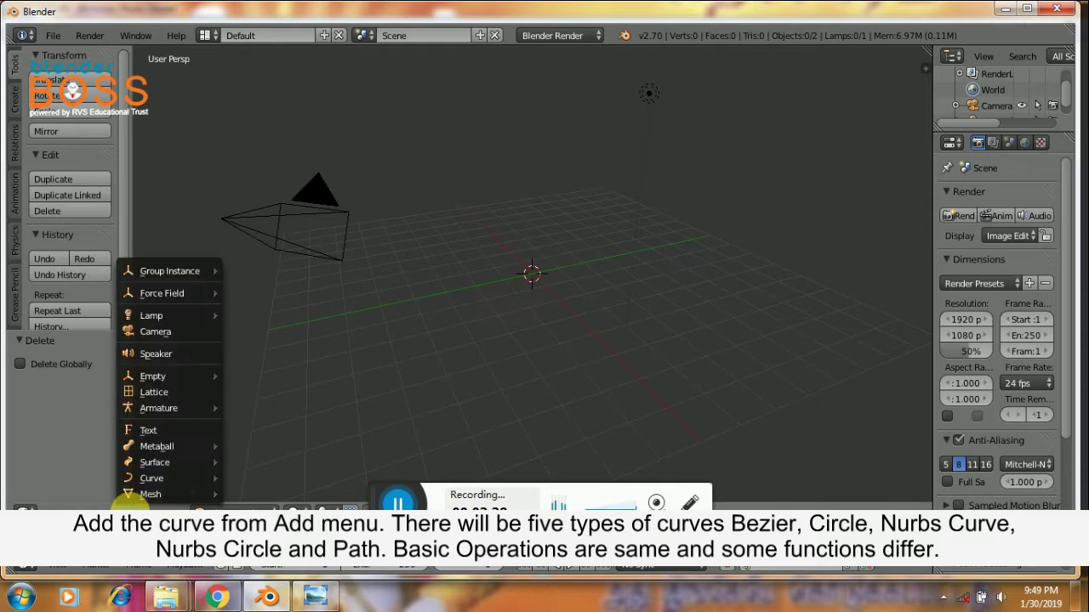
mouse_move(146, 480)
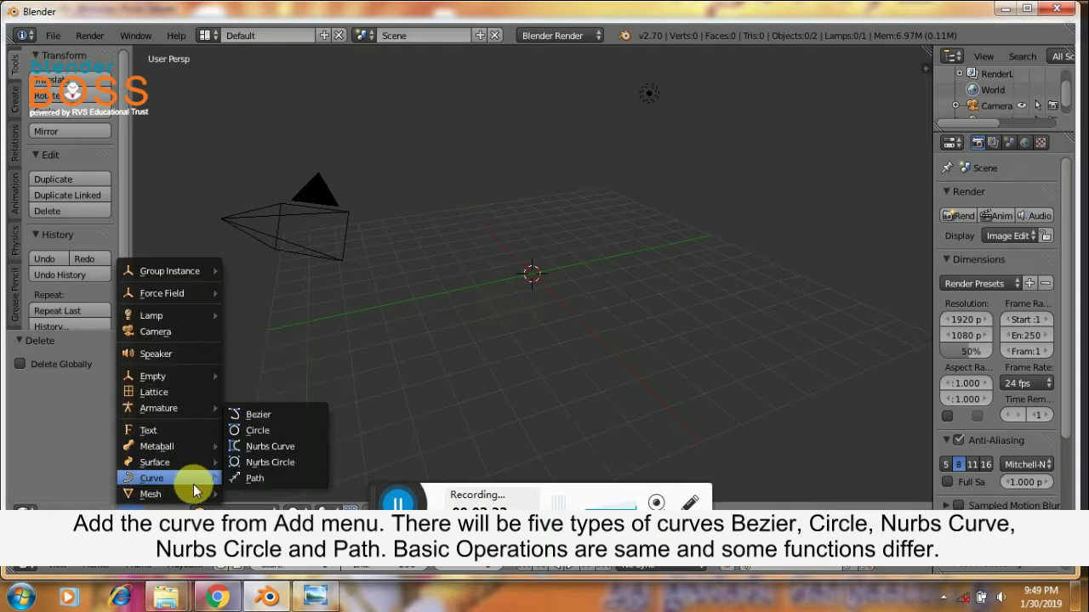
left_click(274, 415)
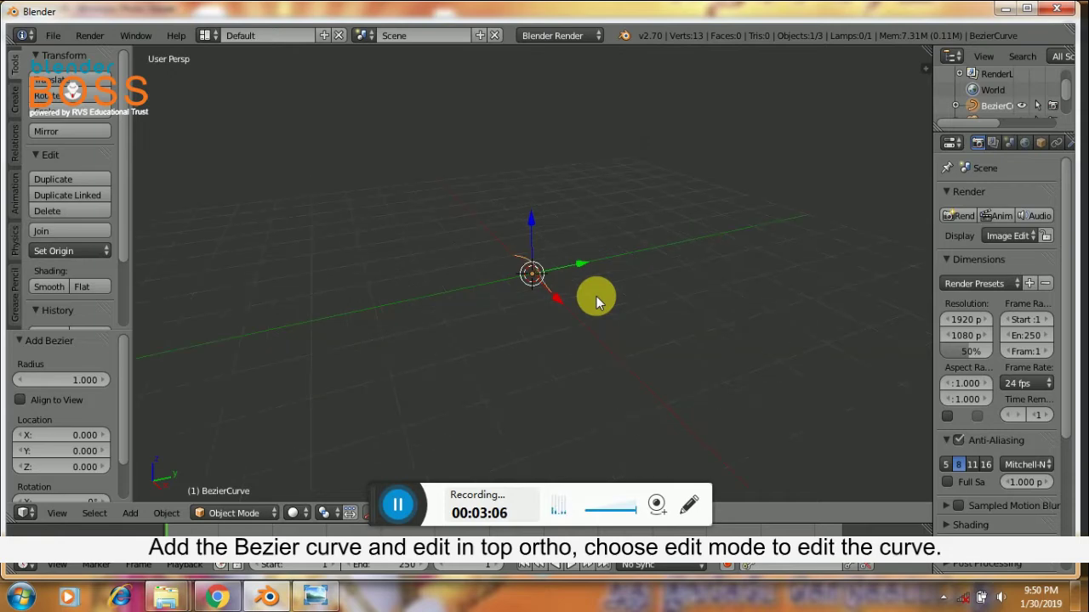
Step: Isolate the curve in local view, maximize Top Ortho, and enter Edit Mode
key("KP_Divide")
key("ctrl+alt+q")
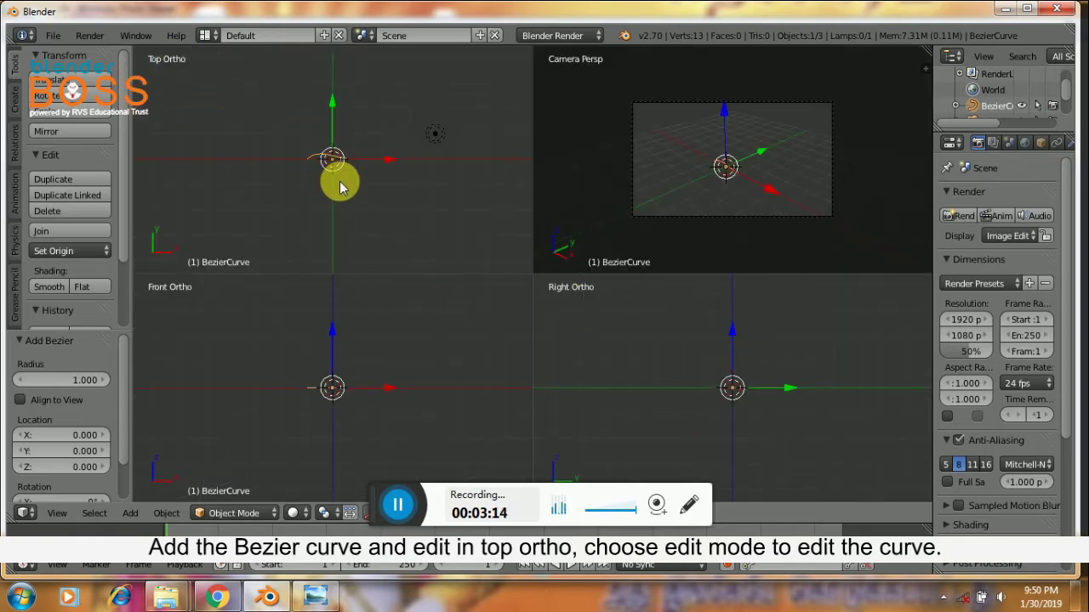
key("ctrl+alt+q")
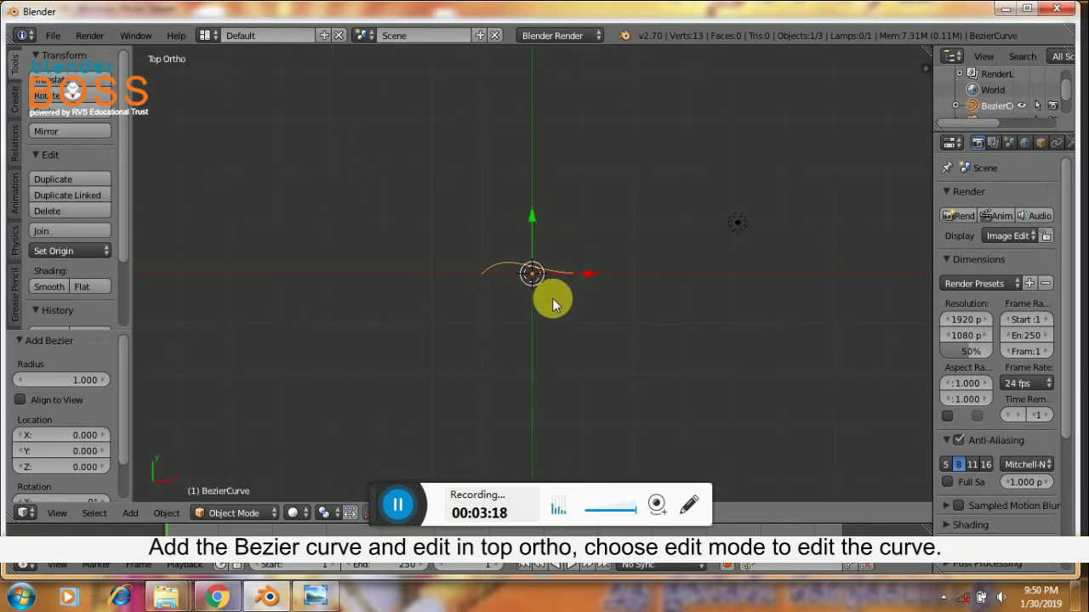
scroll(552, 297, "up", 5)
scroll(552, 297, "down", 2)
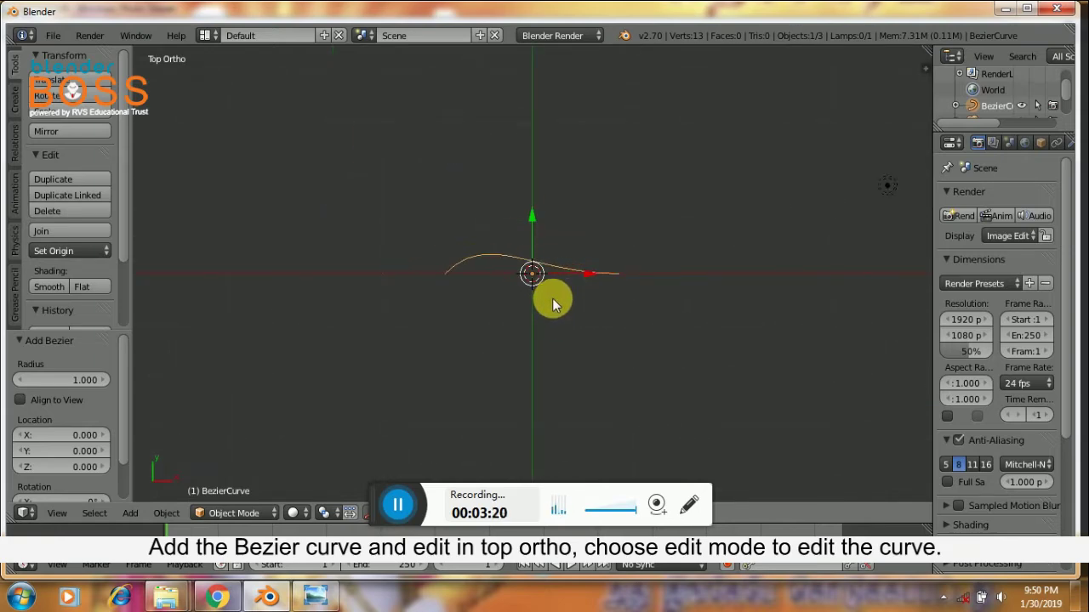
scroll(552, 298, "up", 4)
scroll(552, 298, "down", 3)
scroll(552, 298, "up", 2)
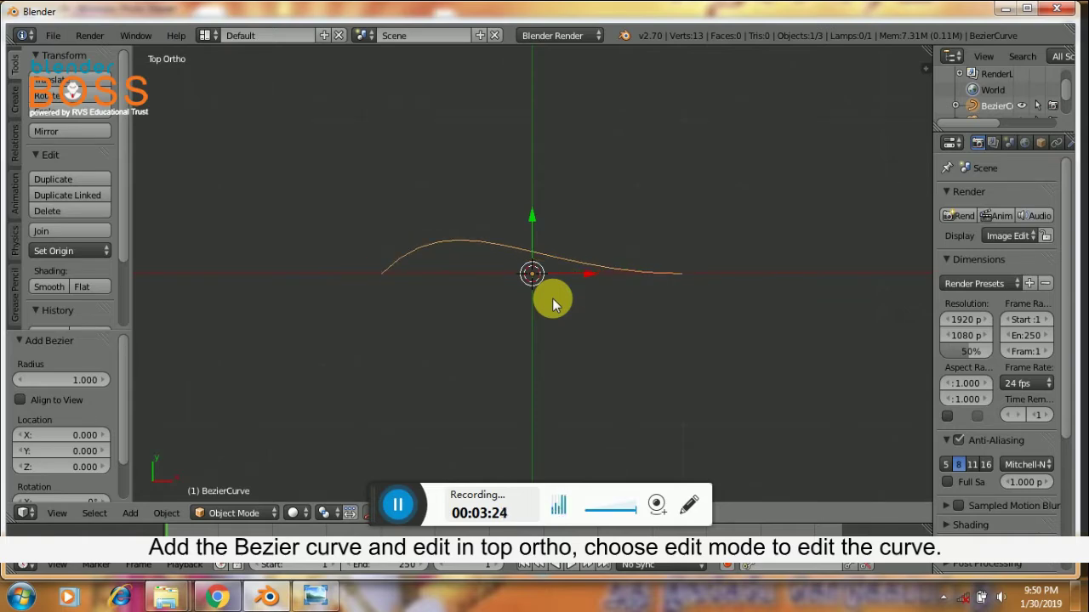
left_click(255, 515)
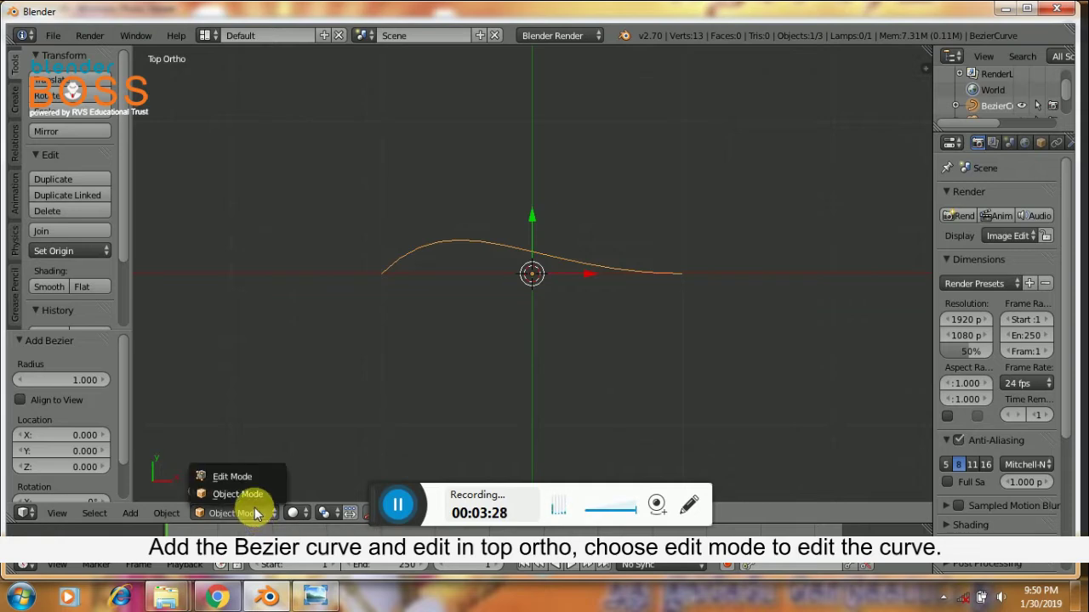
left_click(254, 475)
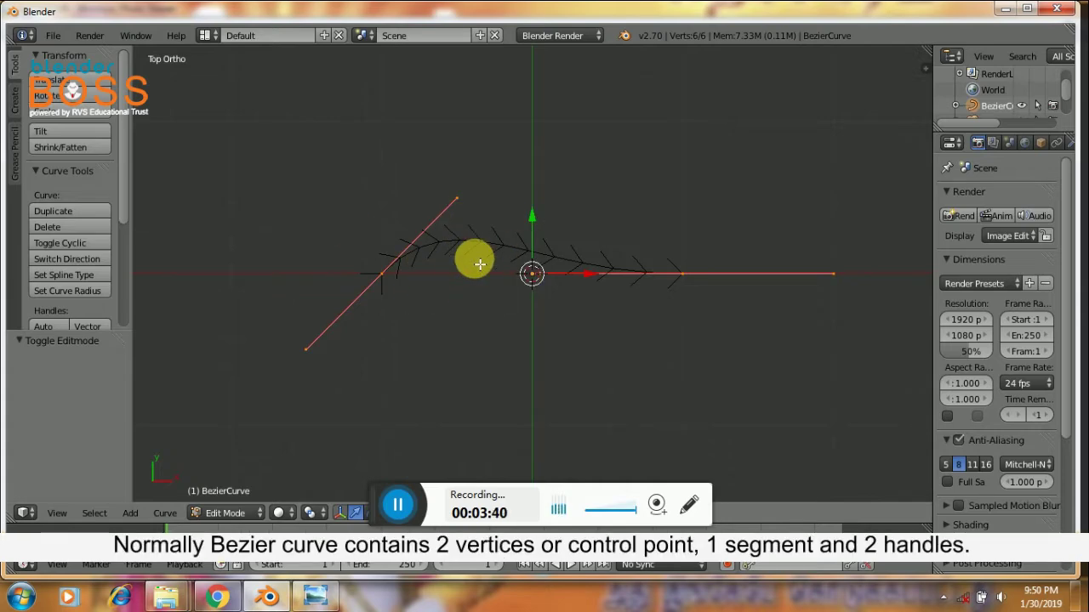
right_click(385, 279)
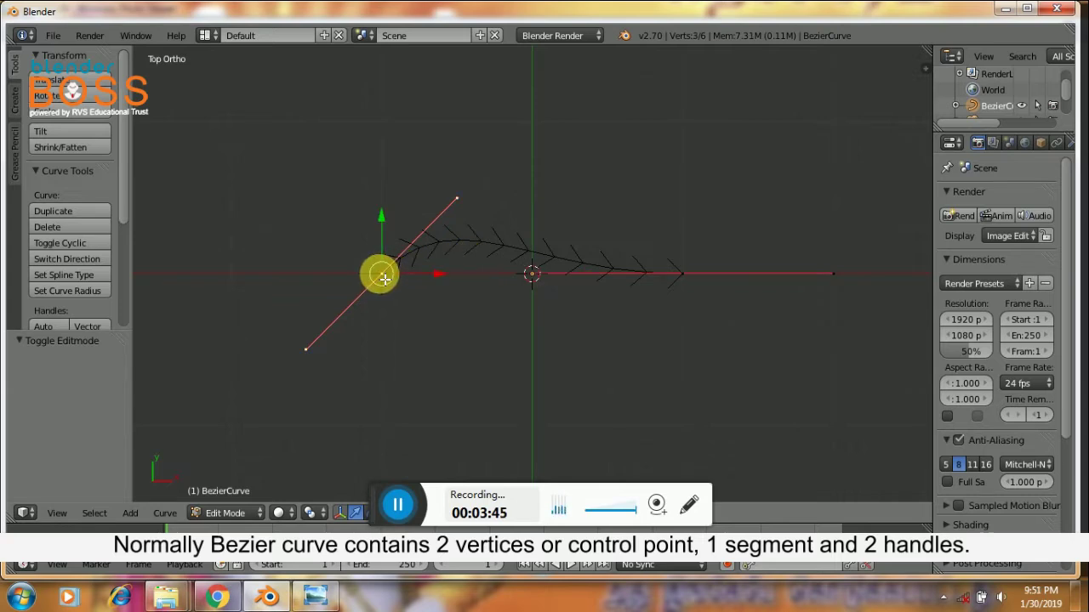
right_click(689, 280)
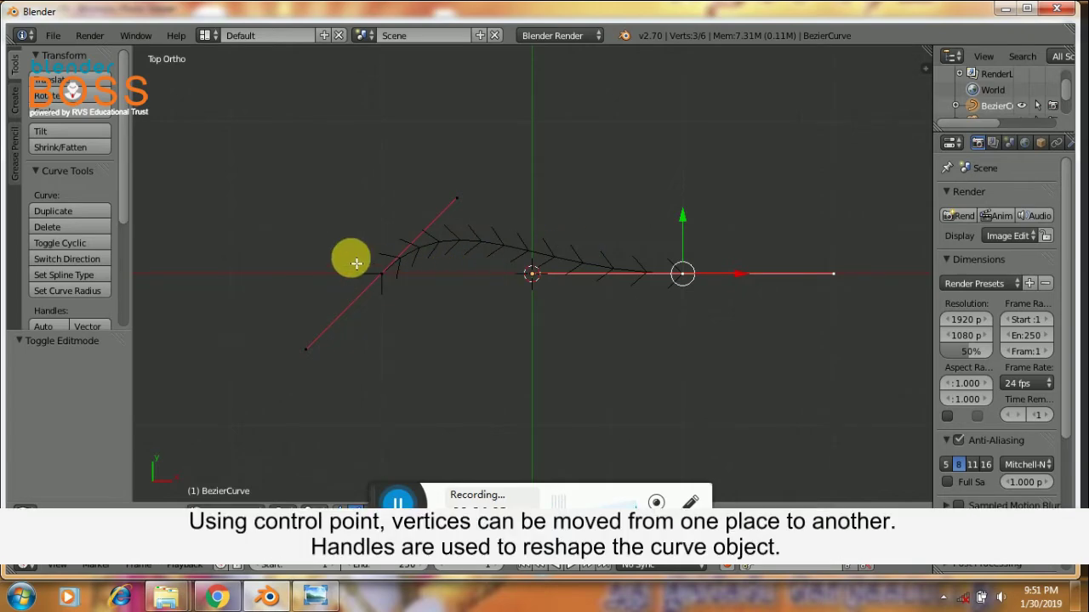
Step: Reposition the curve's left control point, nudging it left, up, and back right
right_click(381, 276)
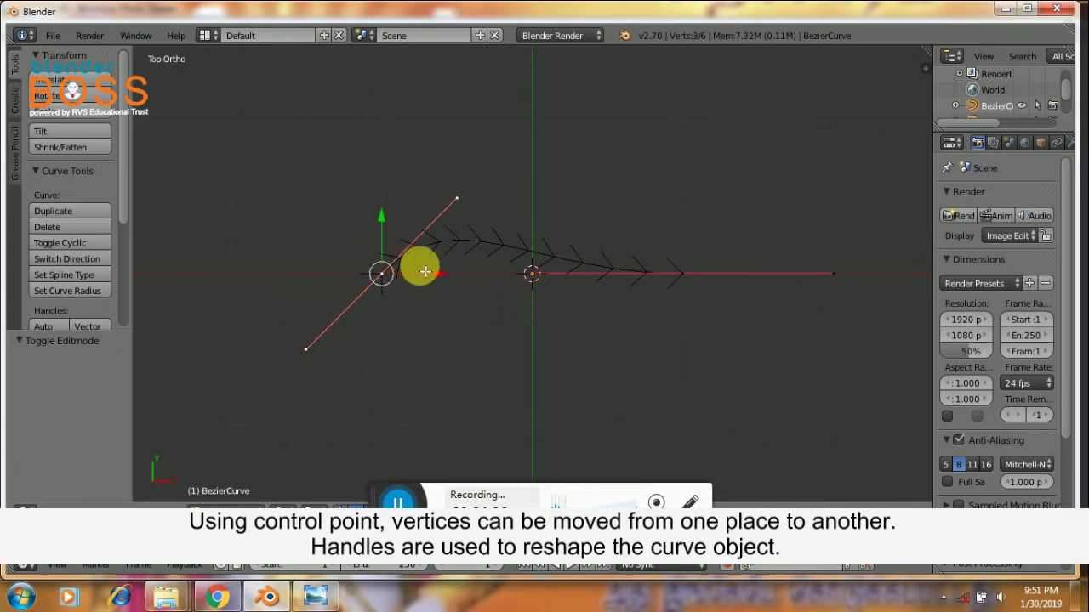
left_click_drag(442, 280, 377, 277)
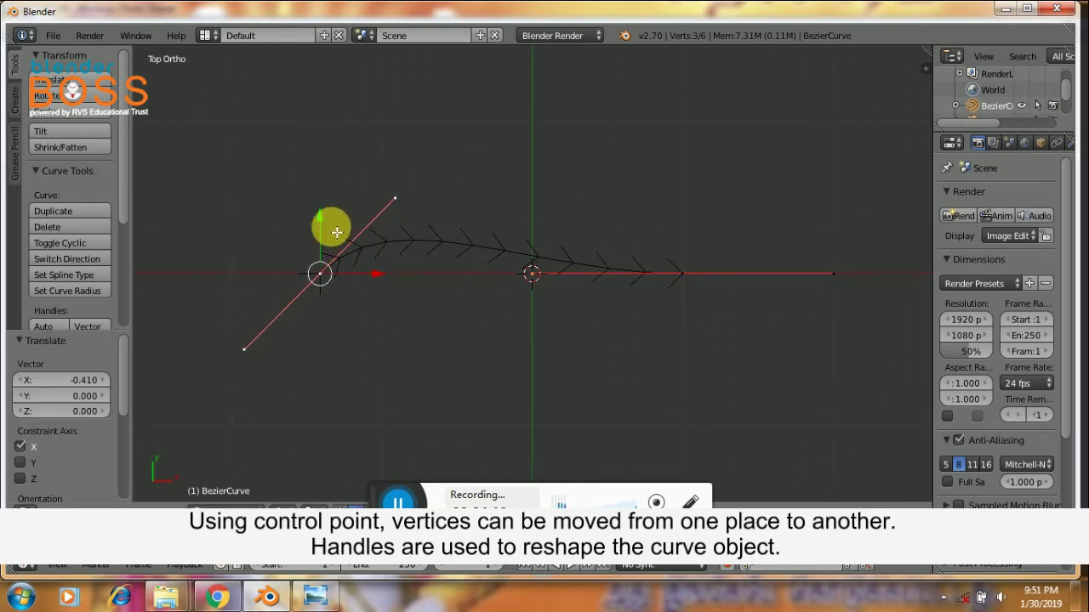
left_click_drag(319, 214, 323, 245)
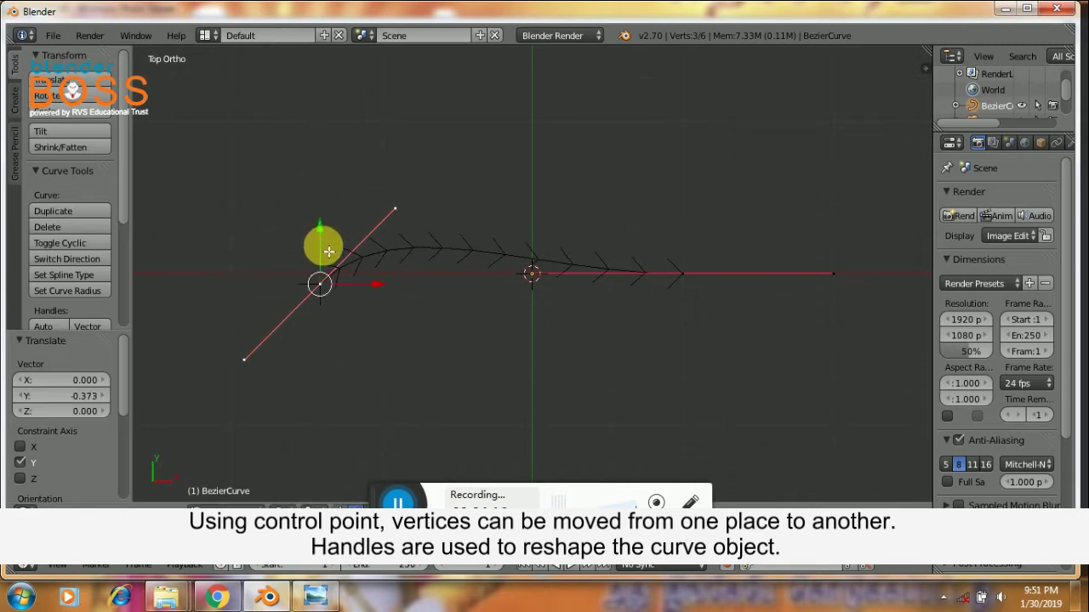
left_click_drag(372, 286, 433, 294)
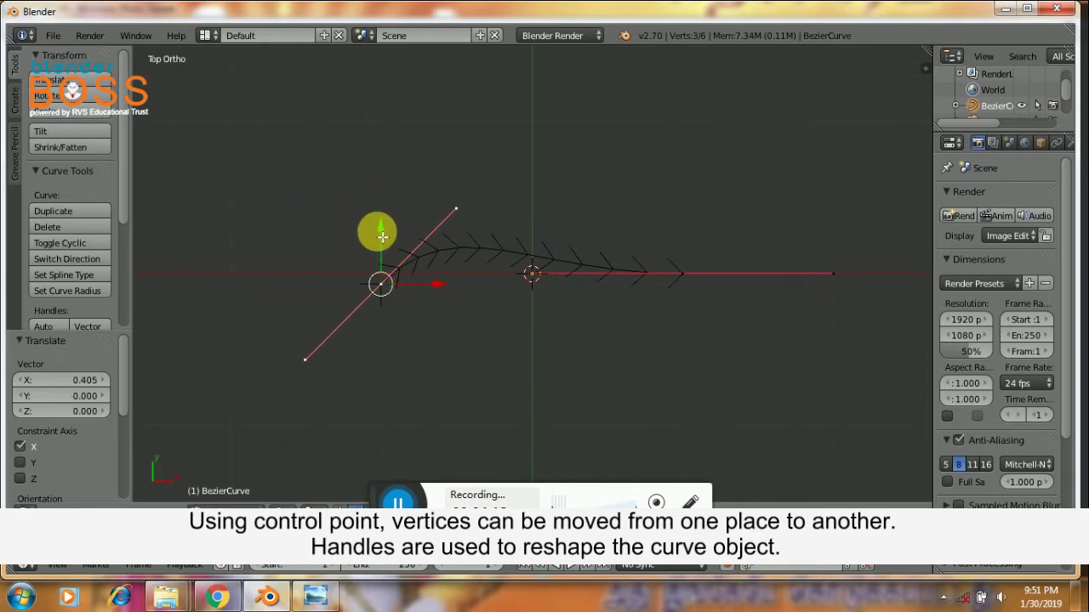
left_click_drag(379, 231, 380, 212)
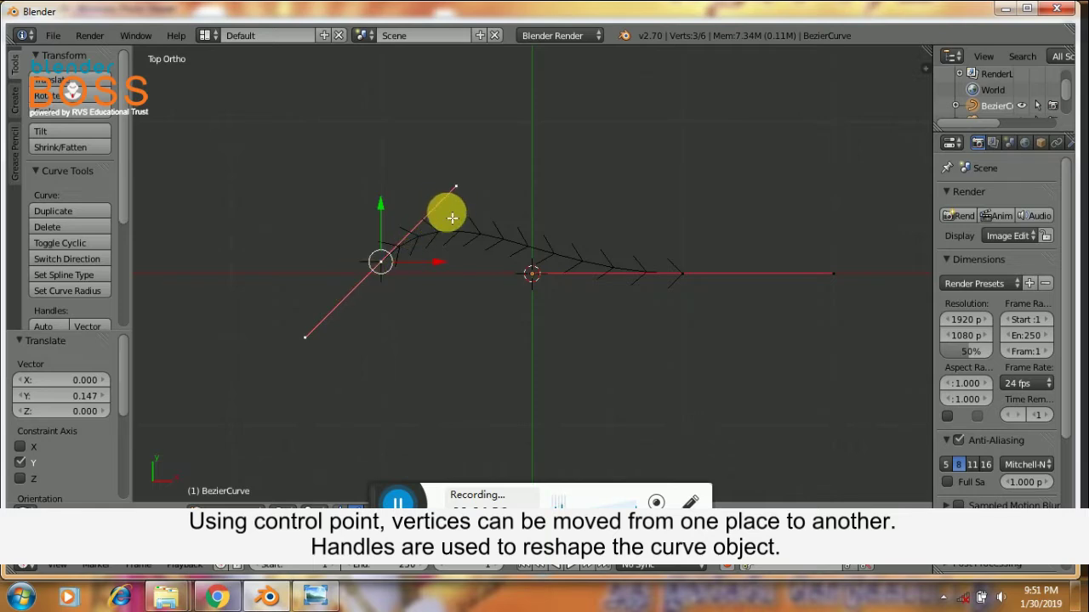
Step: Reshape the left point's handles, raising the upper end and pulling the lower end down-left
right_click(381, 264)
right_click(456, 187)
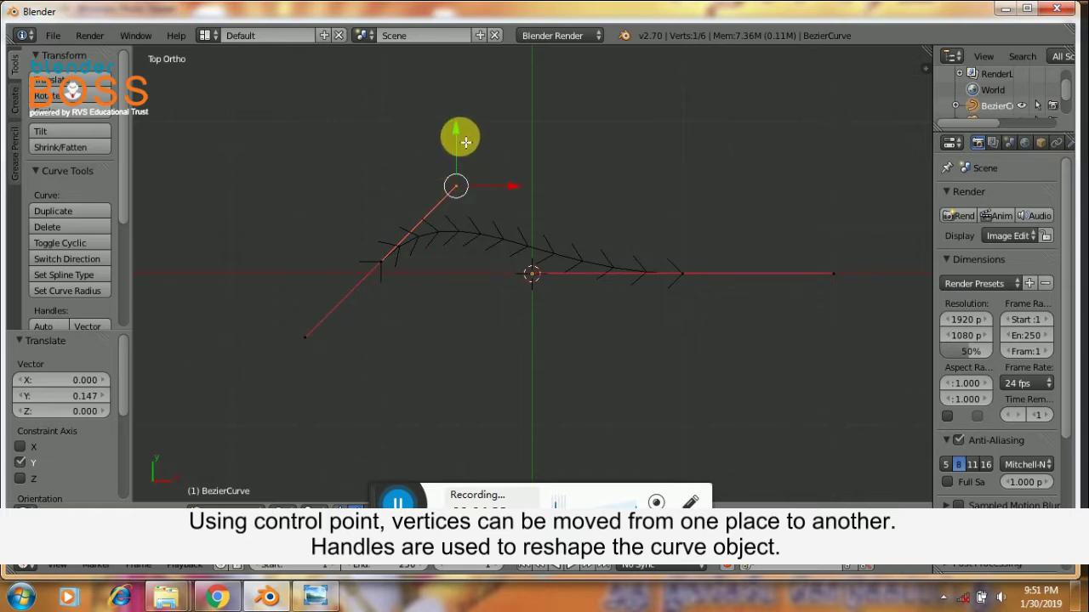
left_click_drag(463, 139, 484, 103)
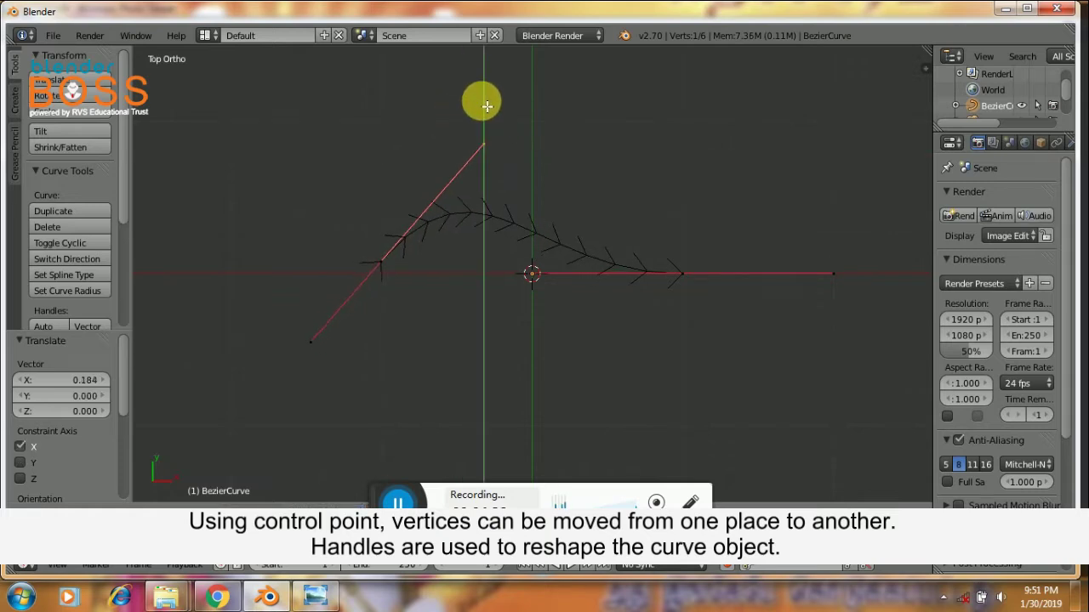
left_click_drag(549, 139, 569, 144)
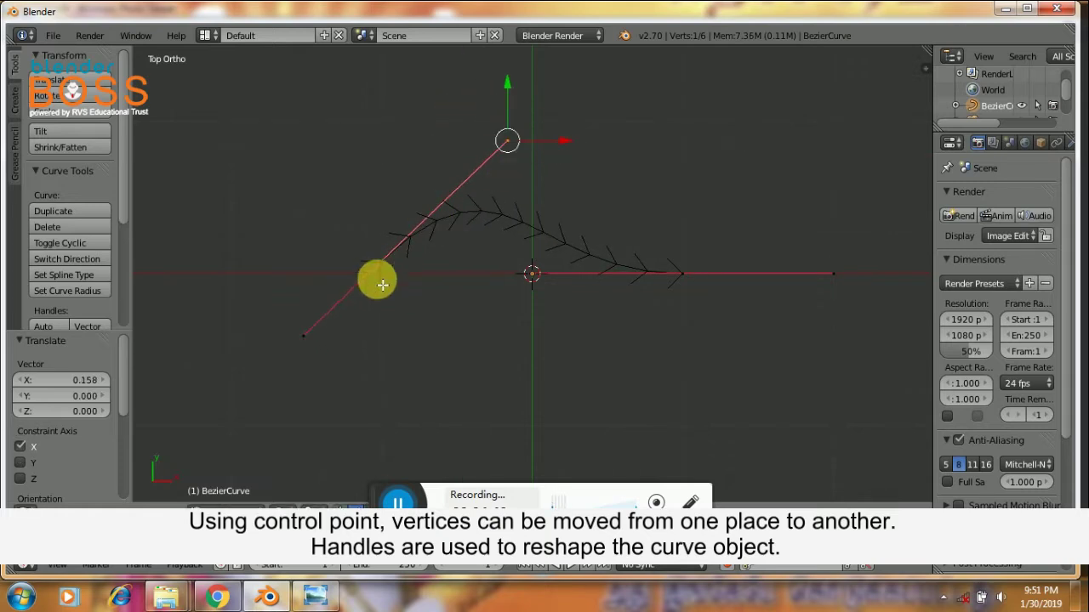
right_click(310, 334)
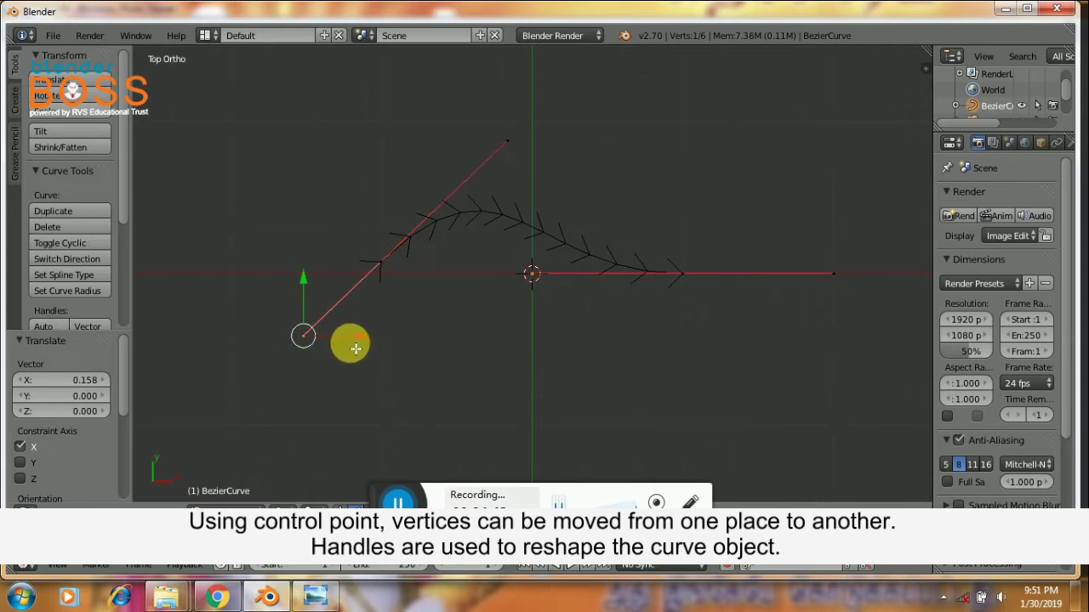
left_click_drag(356, 336, 297, 337)
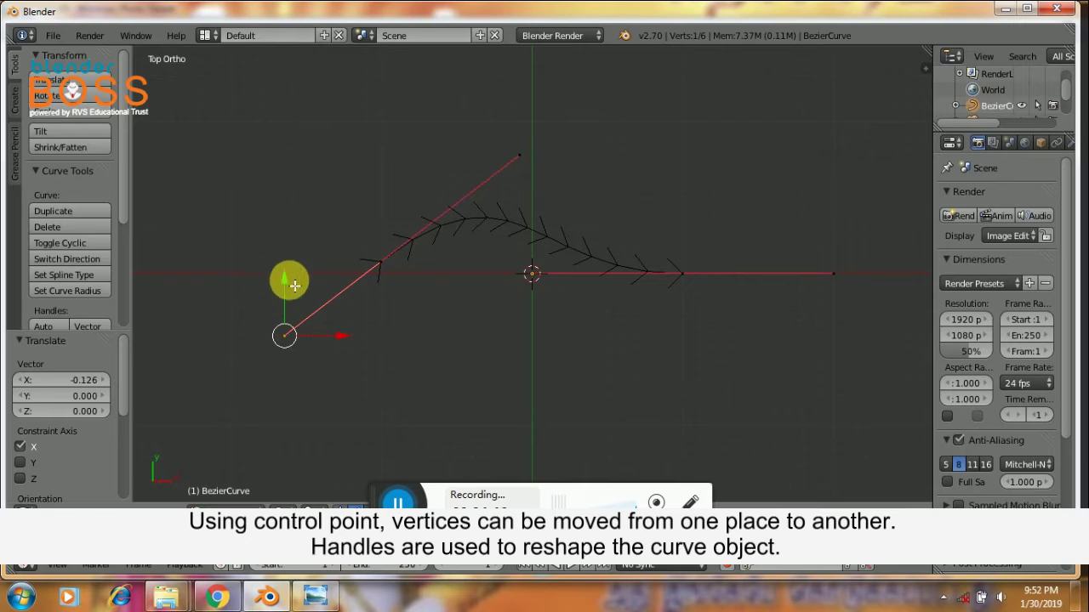
left_click_drag(293, 275, 315, 314)
Step: Extrude two new points from the middle point: one below the arc, one lower right
scroll(525, 300, "down", 1)
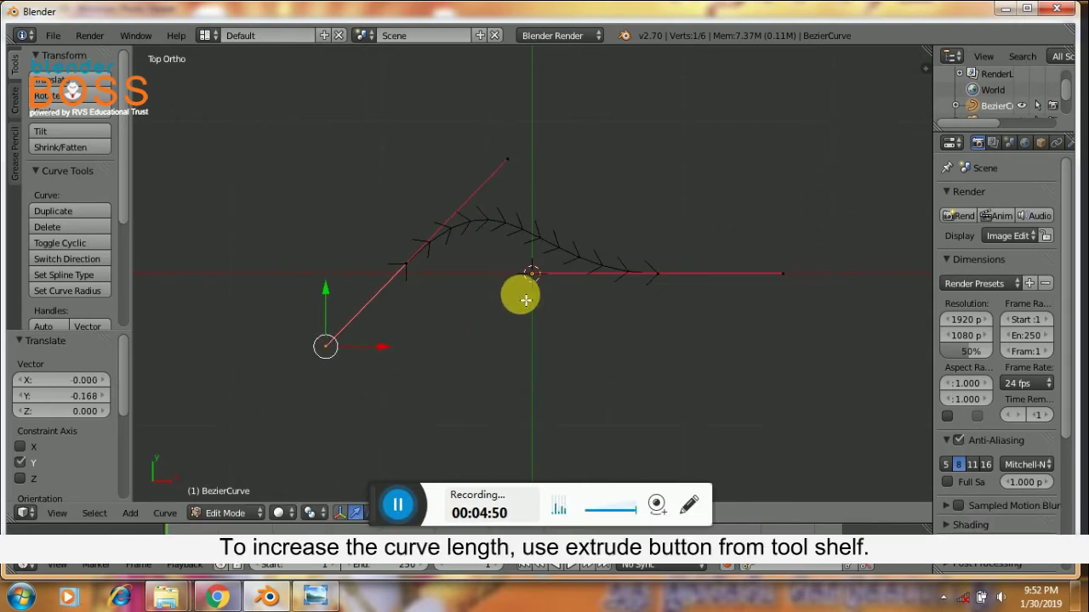
scroll(526, 300, "down", 1)
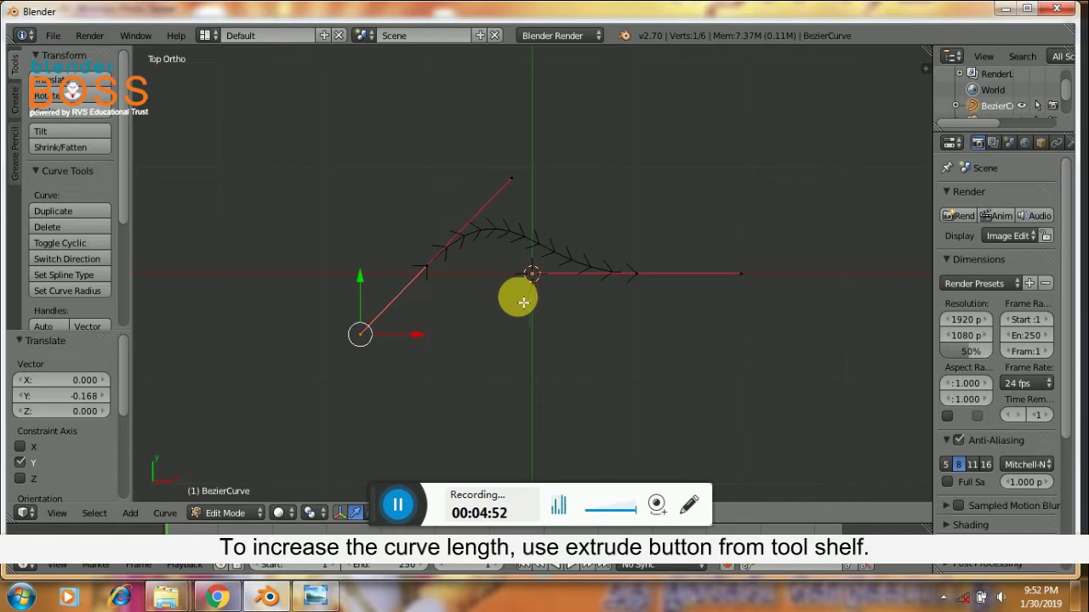
right_click(433, 265)
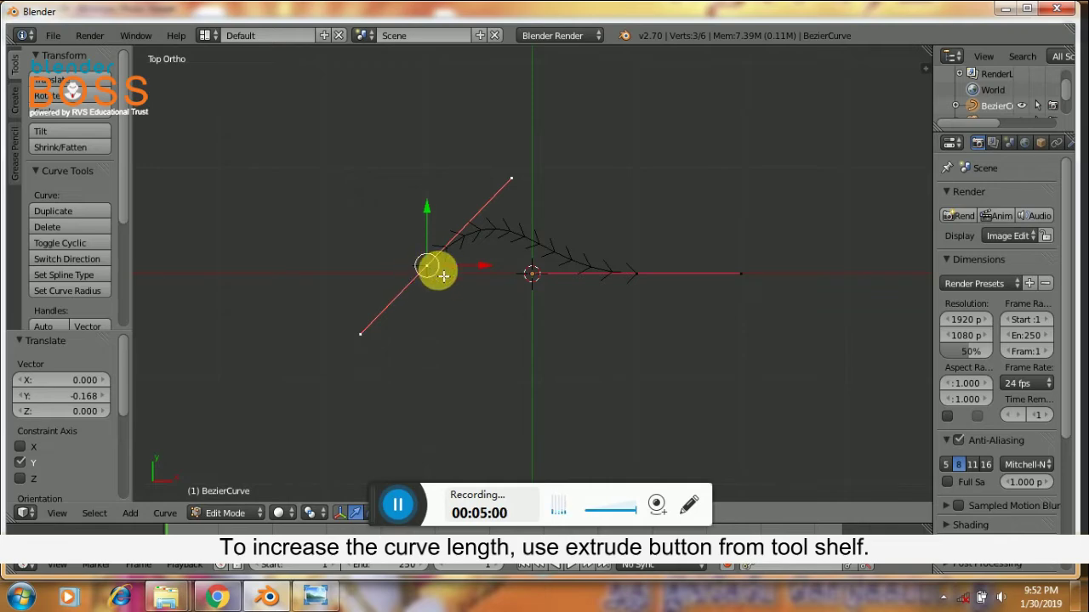
left_click_drag(124, 209, 97, 286)
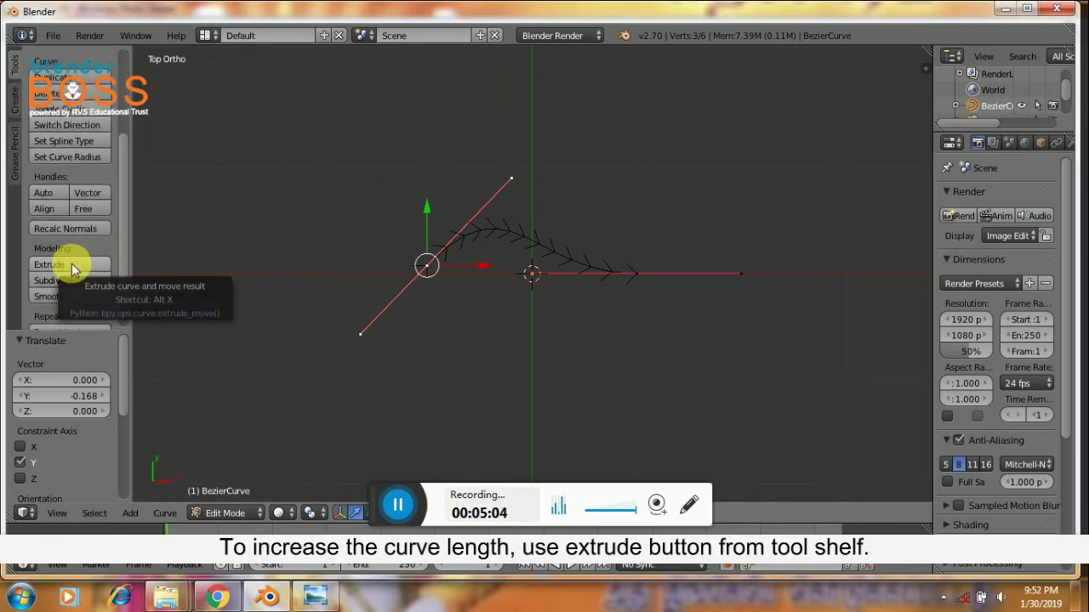
left_click(71, 264)
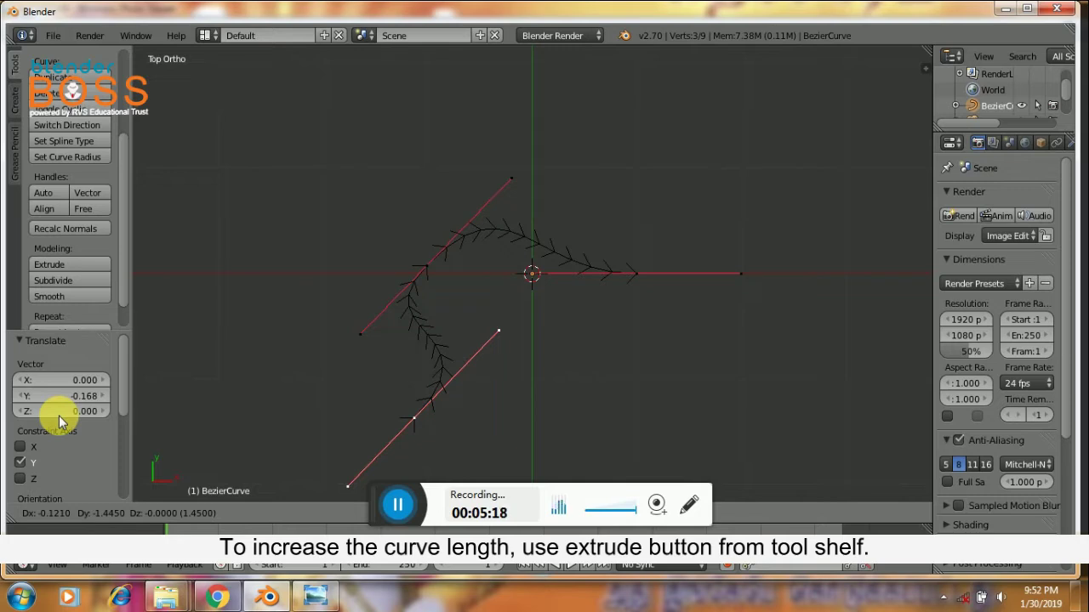
left_click(59, 420)
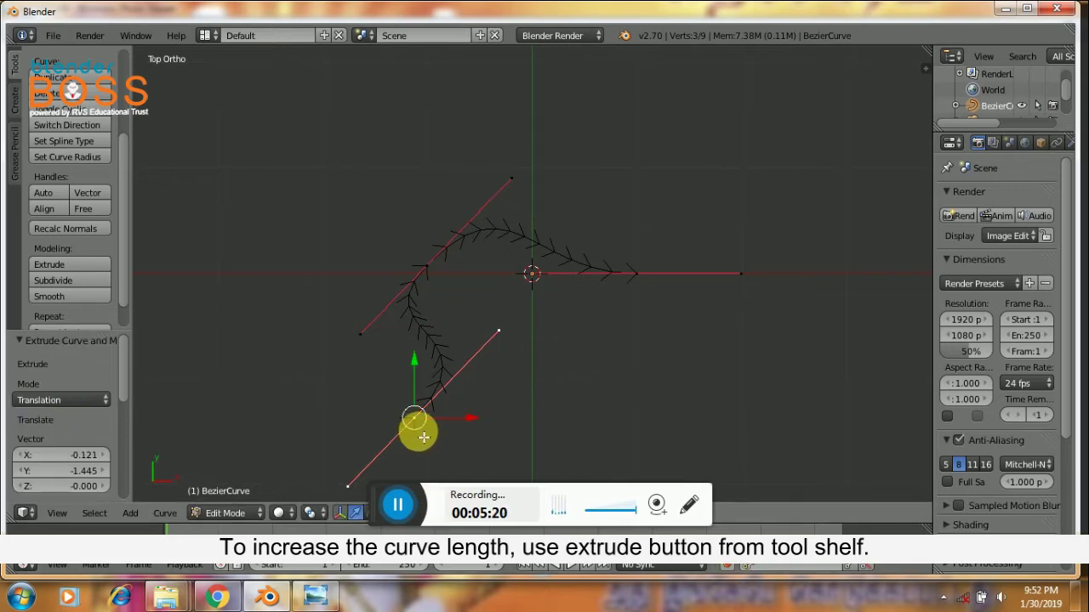
left_click(91, 264)
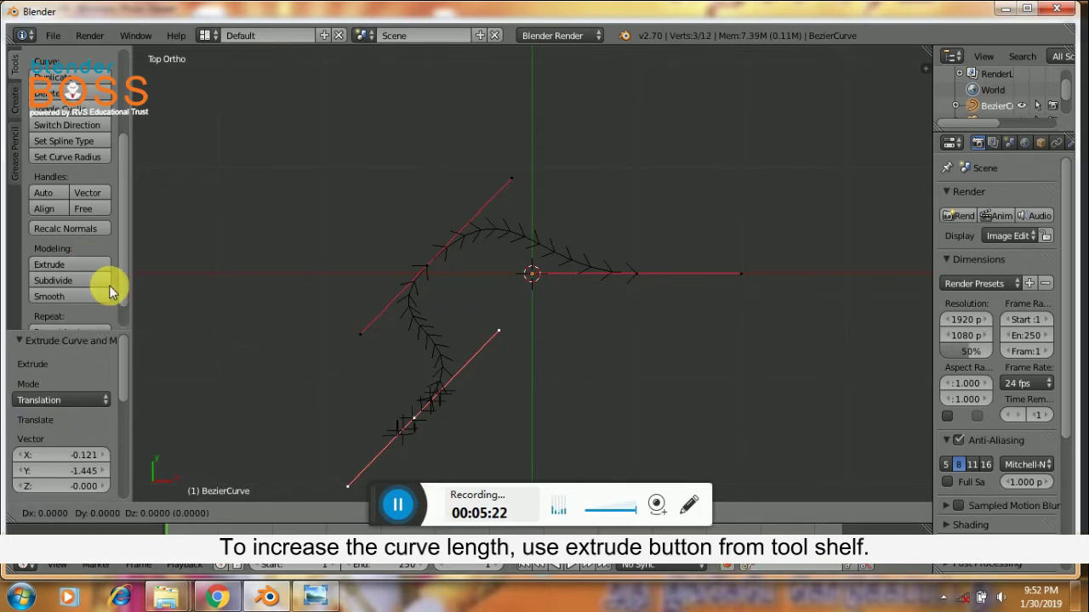
left_click(278, 279)
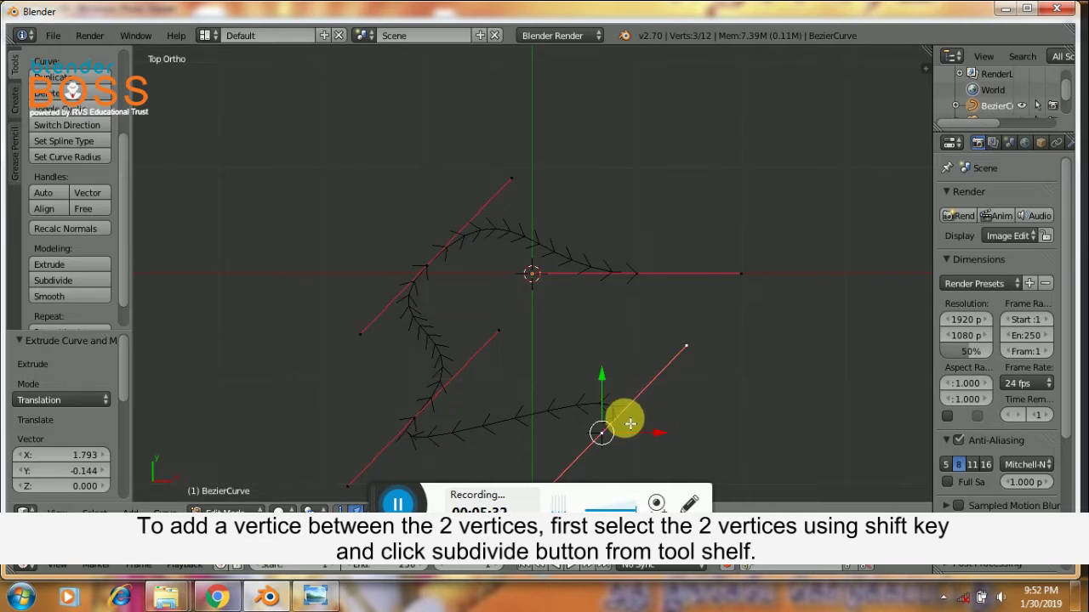
Step: Subdivide the bottom segment, nudge the new midpoint -0.106 along Y, and call up Delete
left_click(421, 423, "shift")
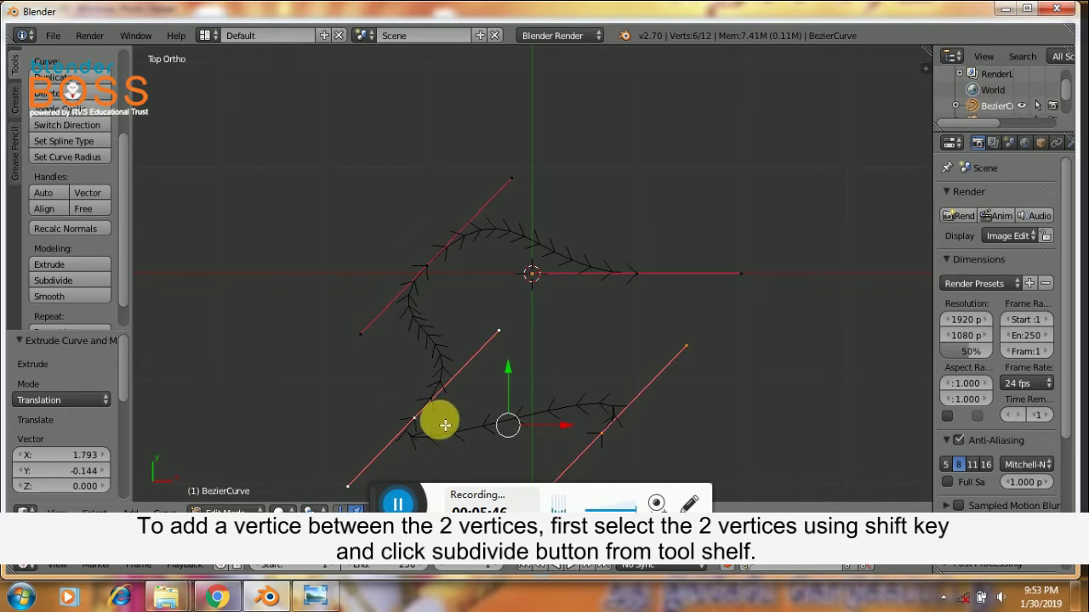
left_click(71, 282)
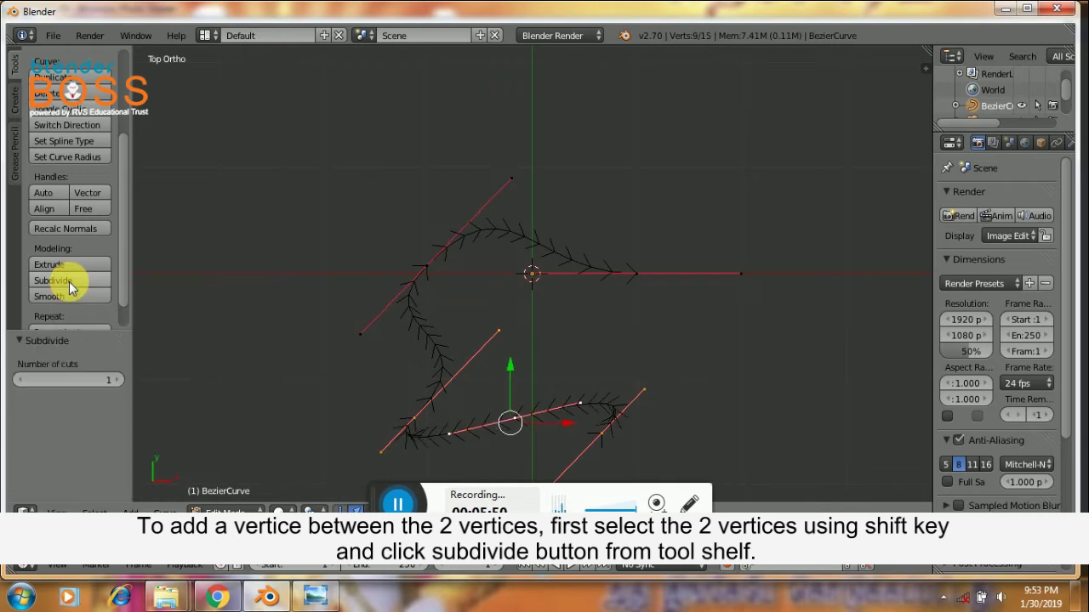
right_click(511, 422)
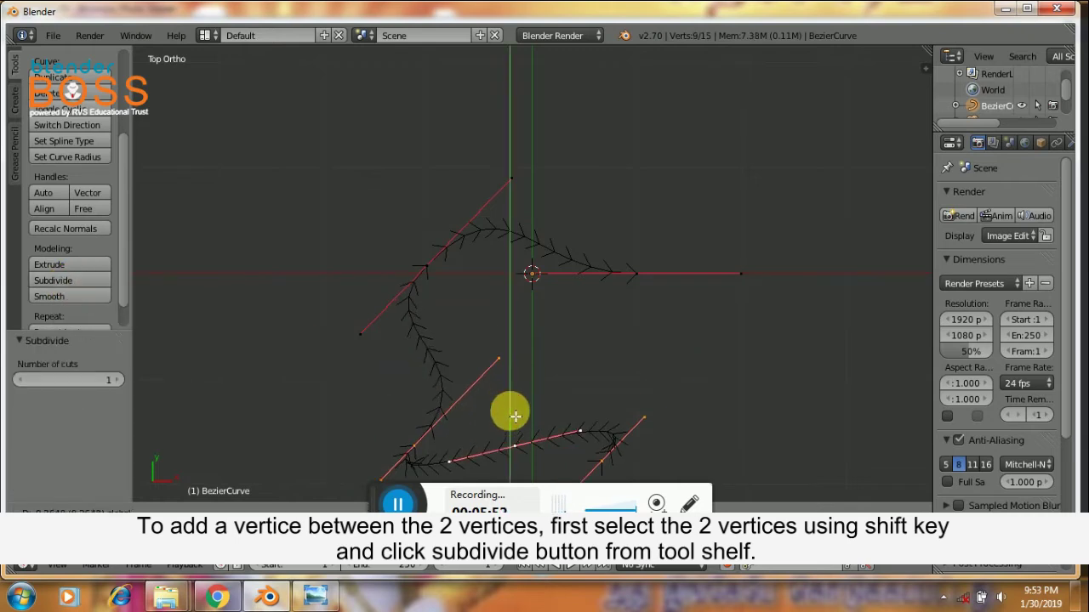
left_click_drag(511, 414, 516, 335)
left_click(517, 389)
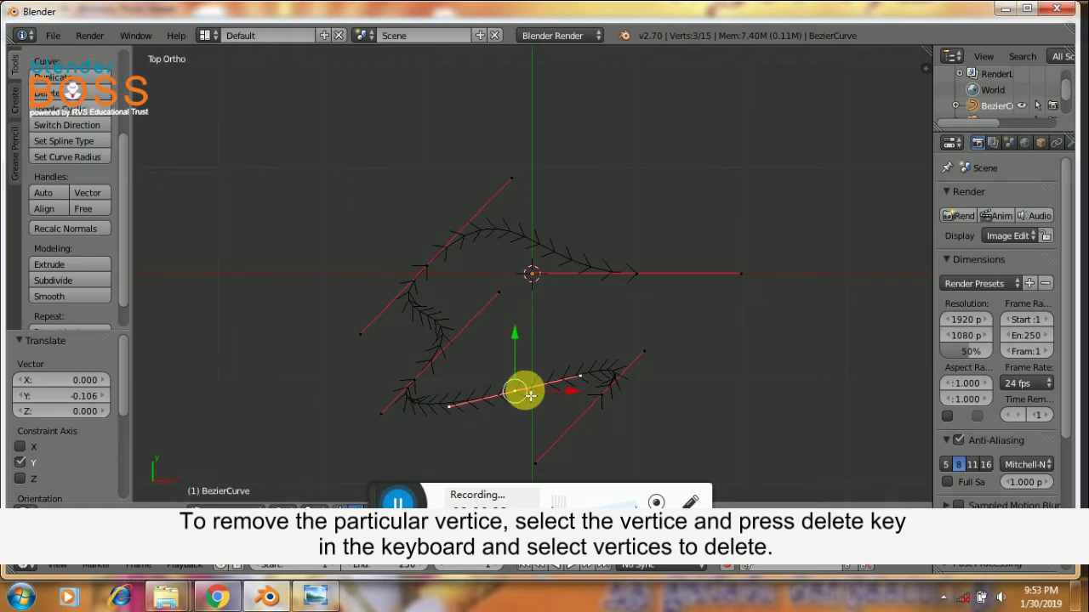
key("Delete")
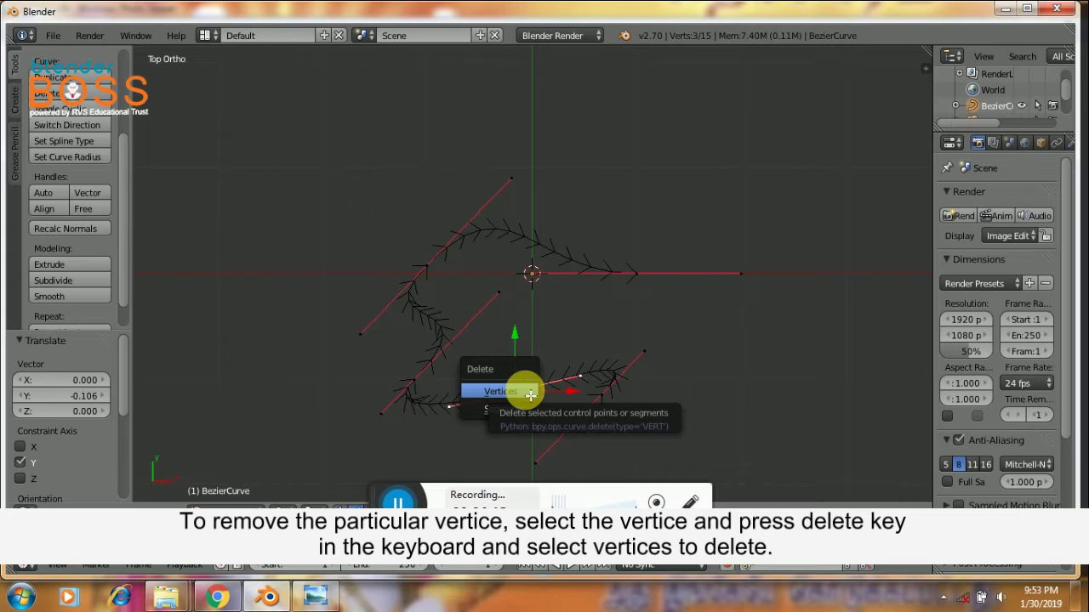
Step: Delete the midpoint vertex and join the two curve ends with Make Segment
left_click(530, 396)
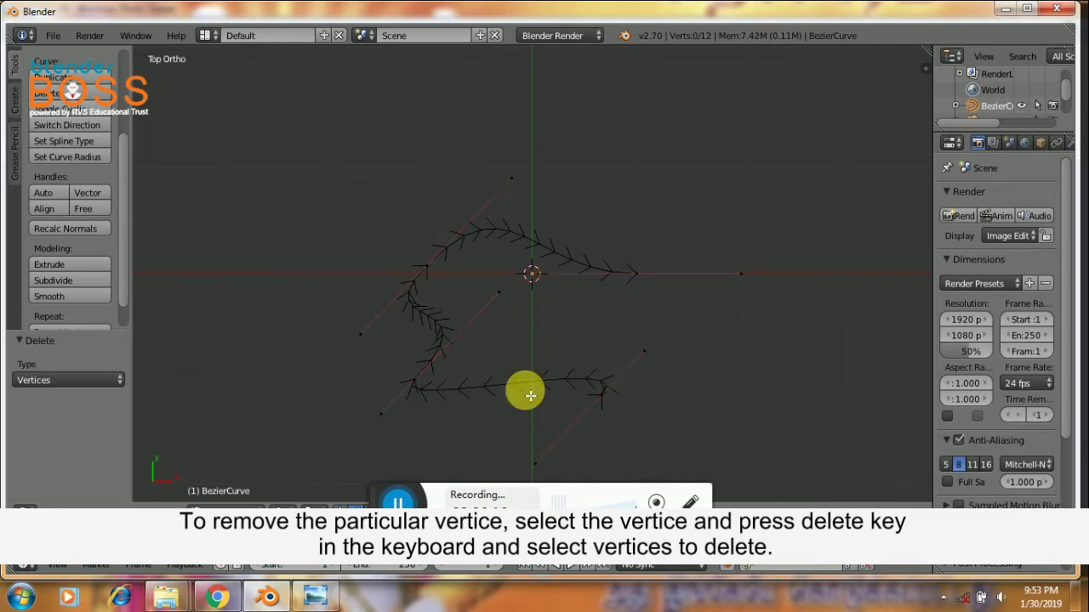
right_click(602, 392)
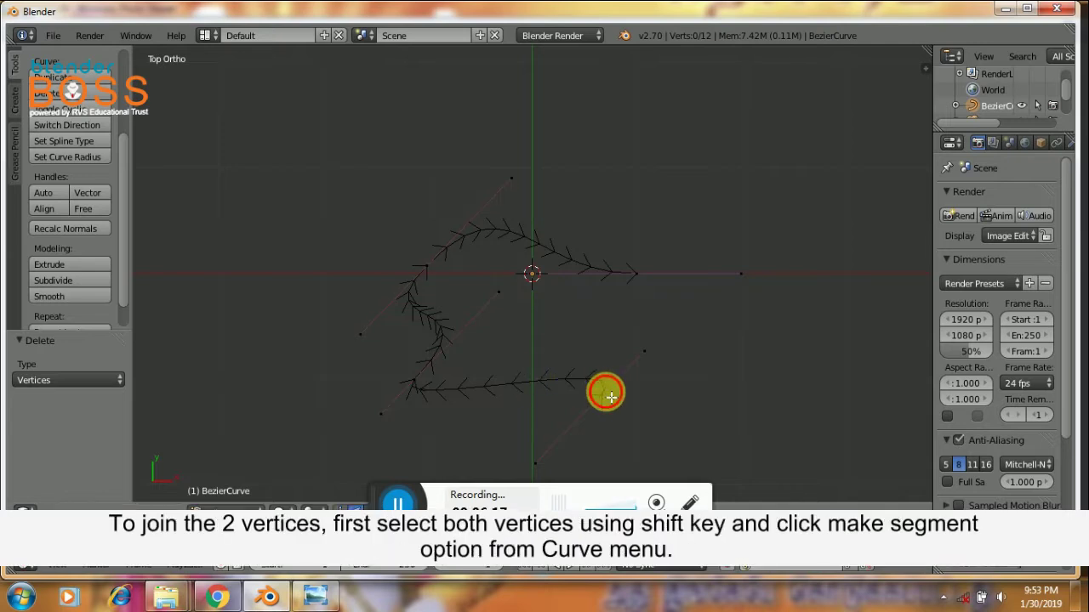
right_click(649, 277)
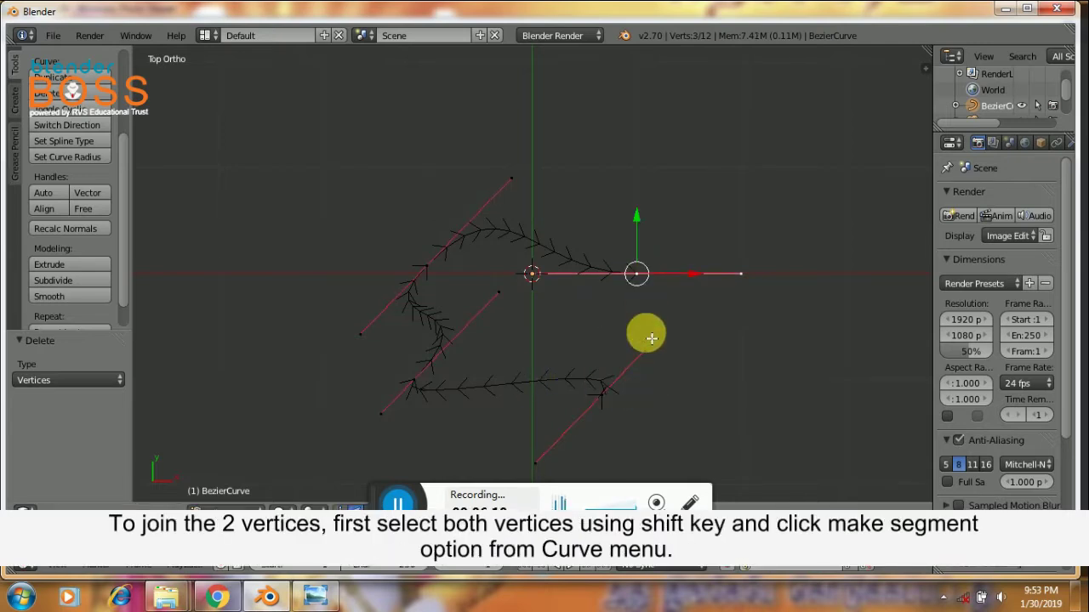
right_click(606, 394)
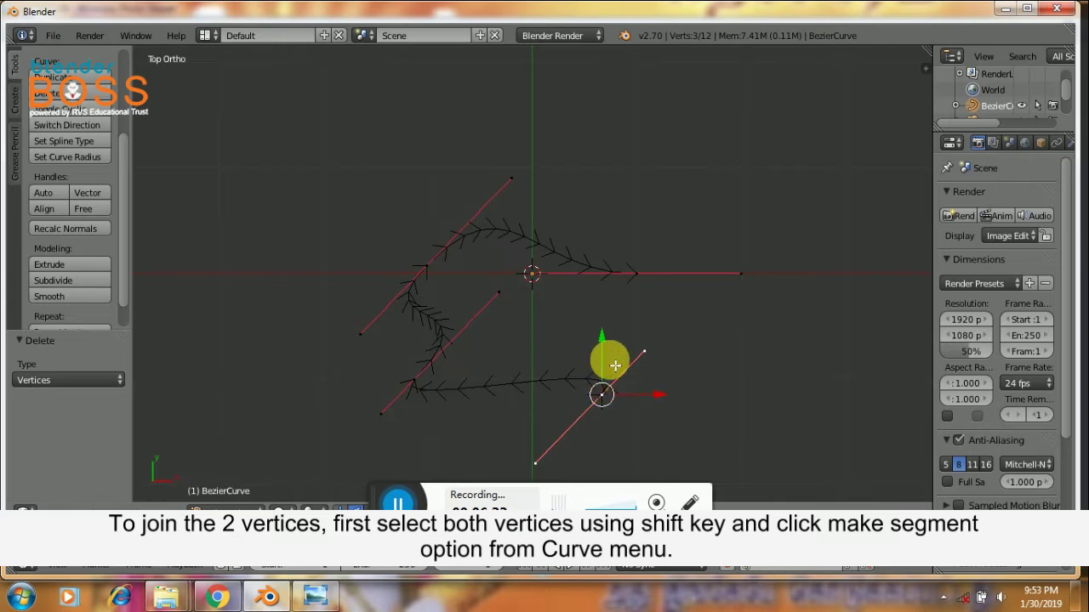
right_click(638, 274)
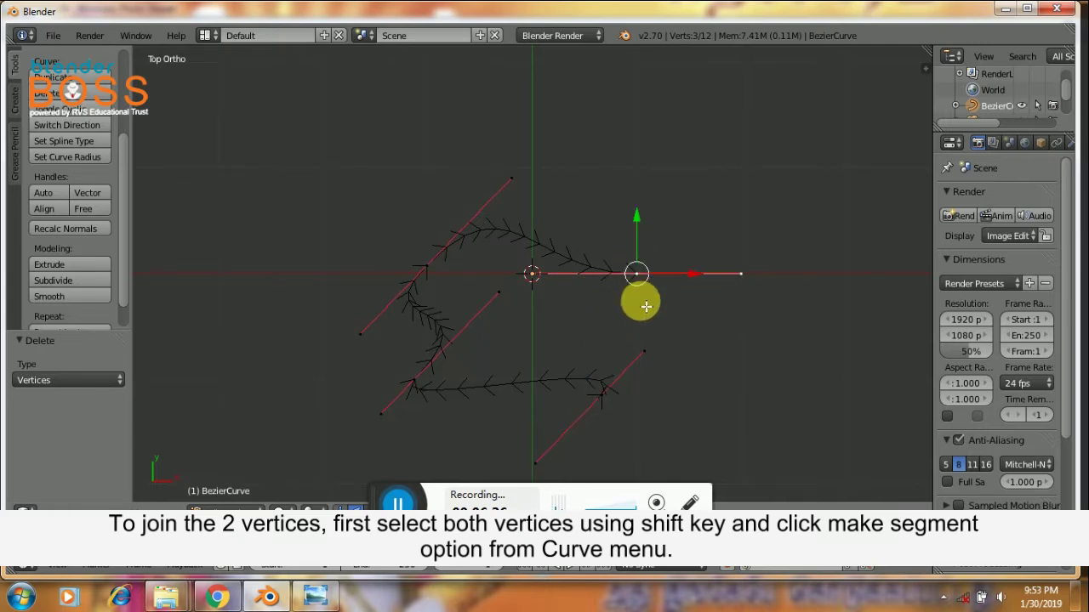
right_click(611, 401, "shift")
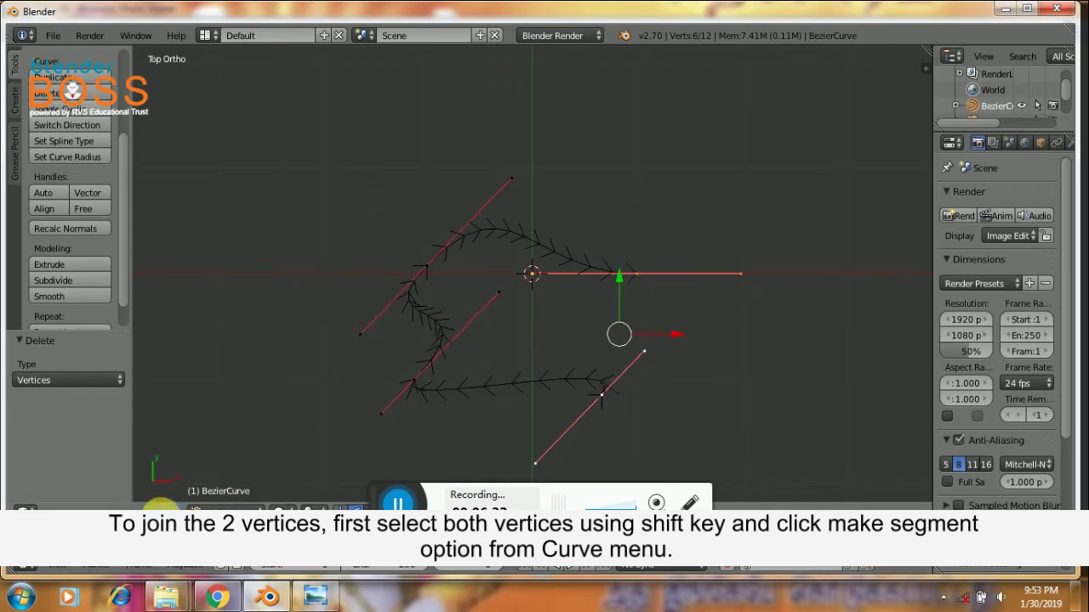
left_click(161, 510)
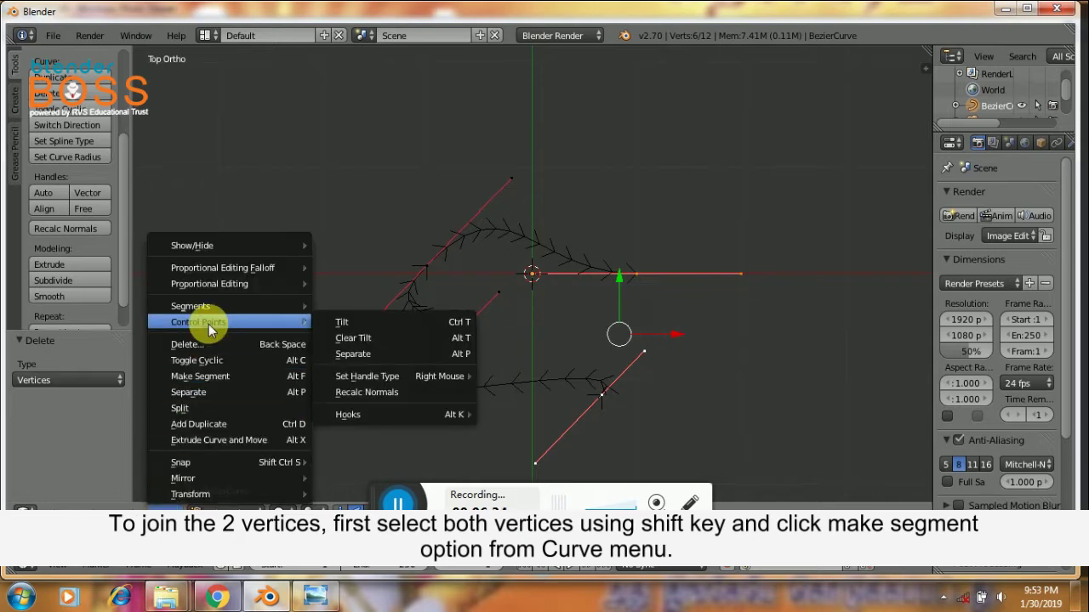
left_click(218, 379)
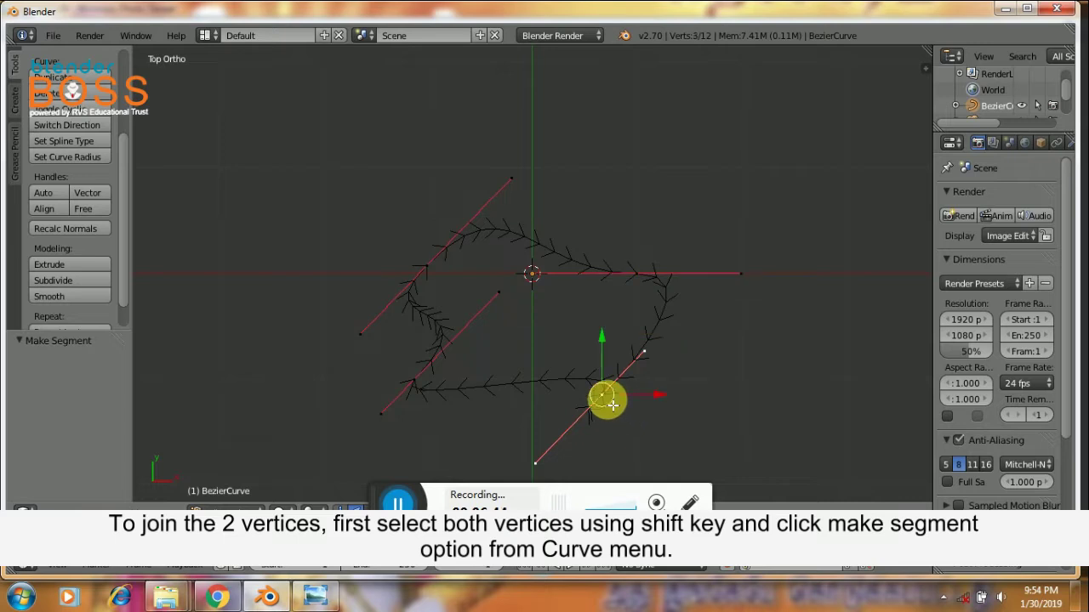
right_click(604, 396)
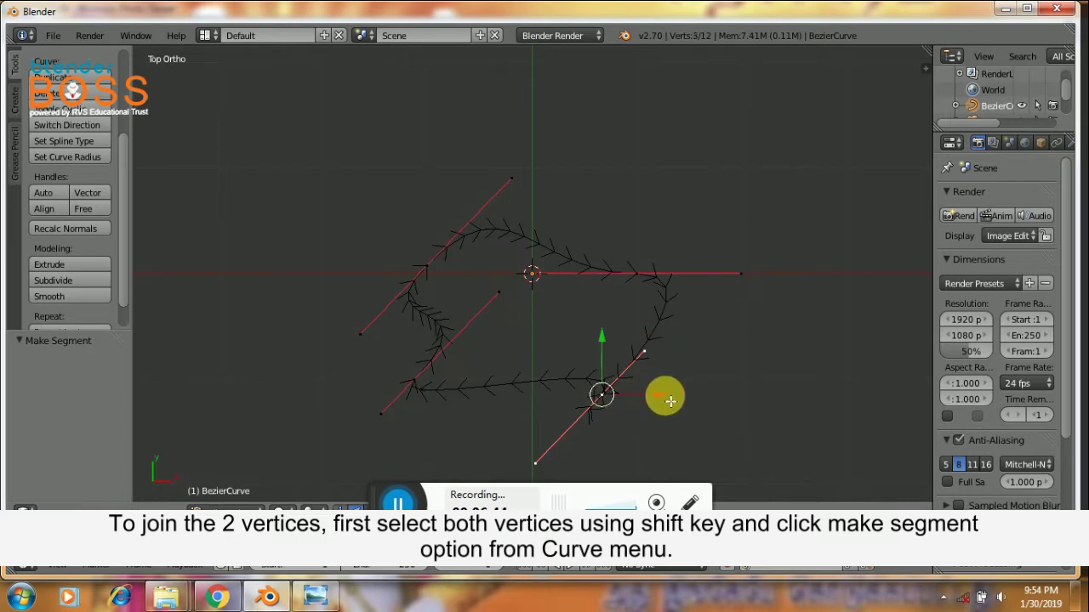
right_click(414, 380)
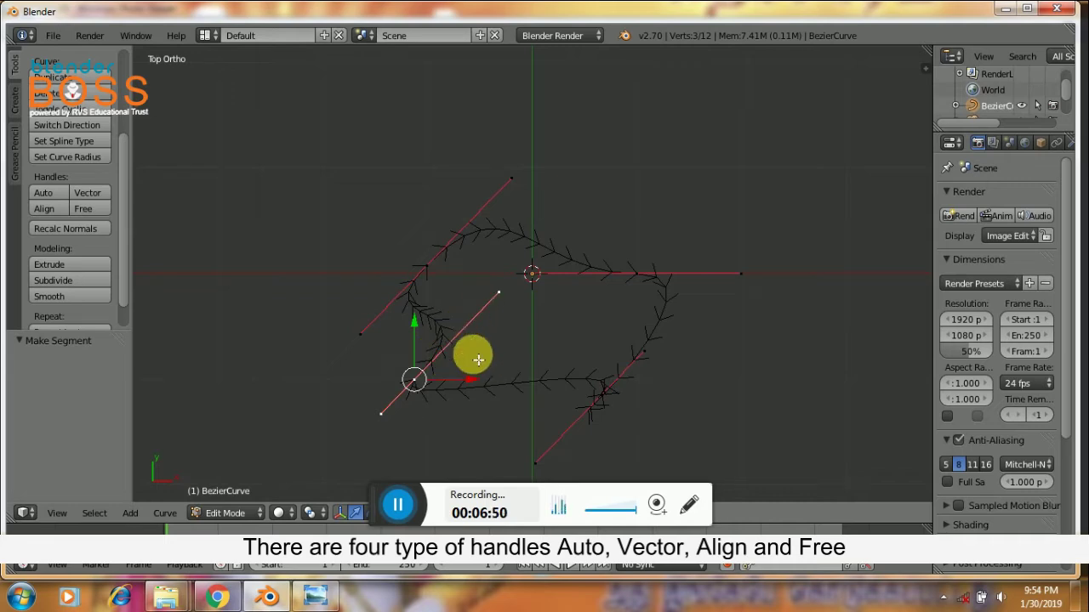
left_click(414, 389)
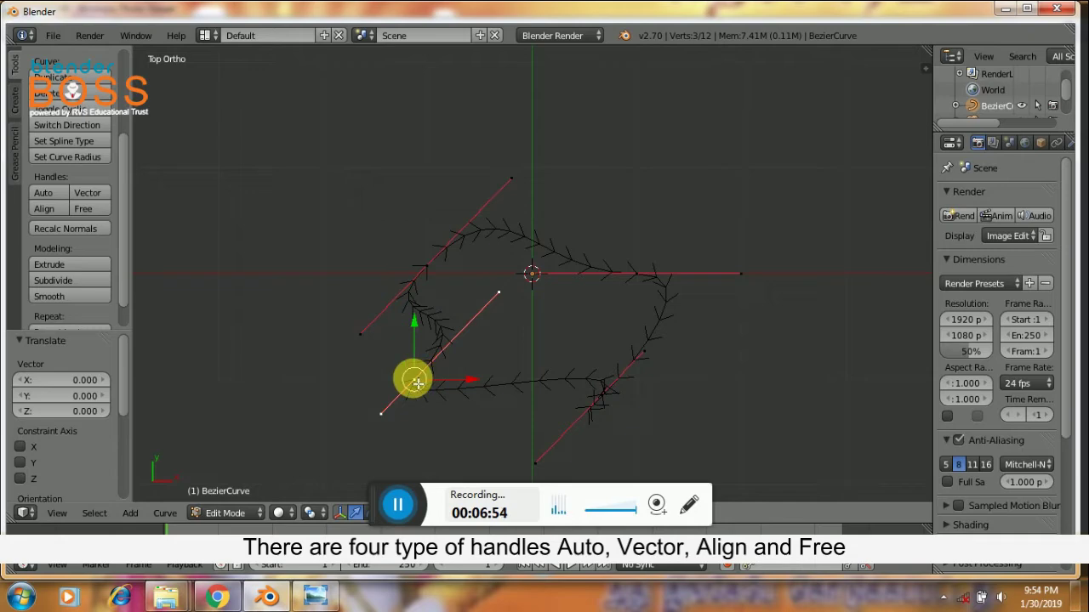
scroll(123, 204, "up", 3)
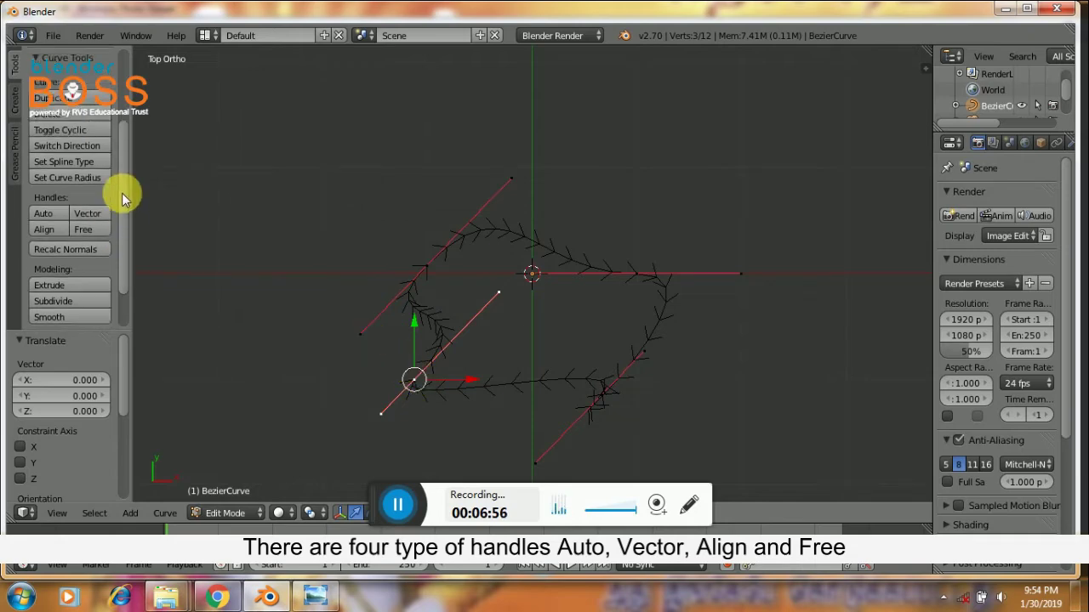
scroll(122, 196, "down", 3)
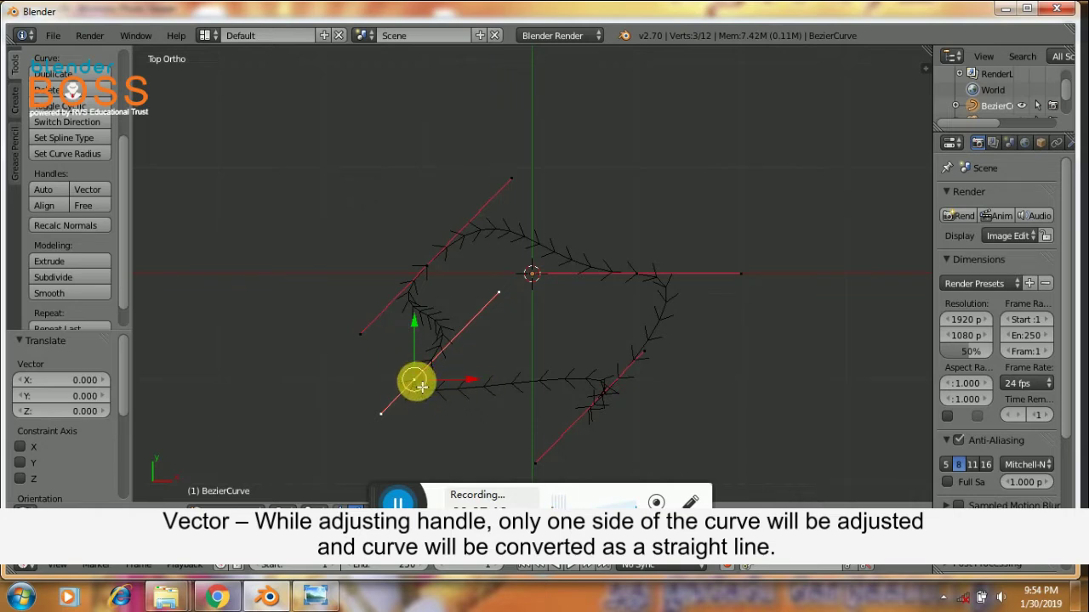
Step: Set the corner point's handles to Vector and drag the lower handles left and down
left_click(83, 191)
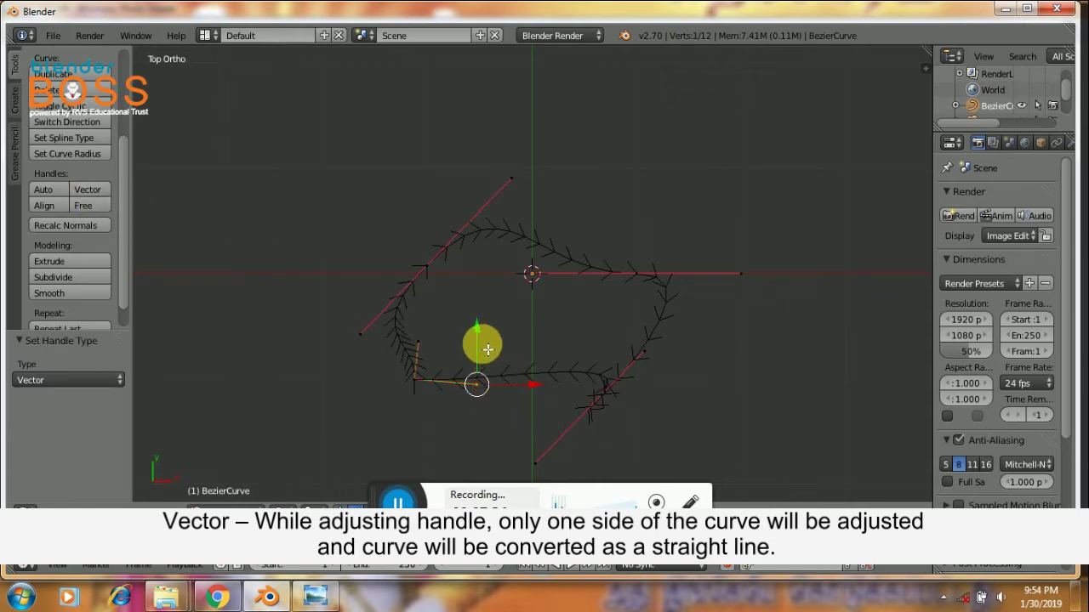
left_click_drag(483, 325, 432, 351)
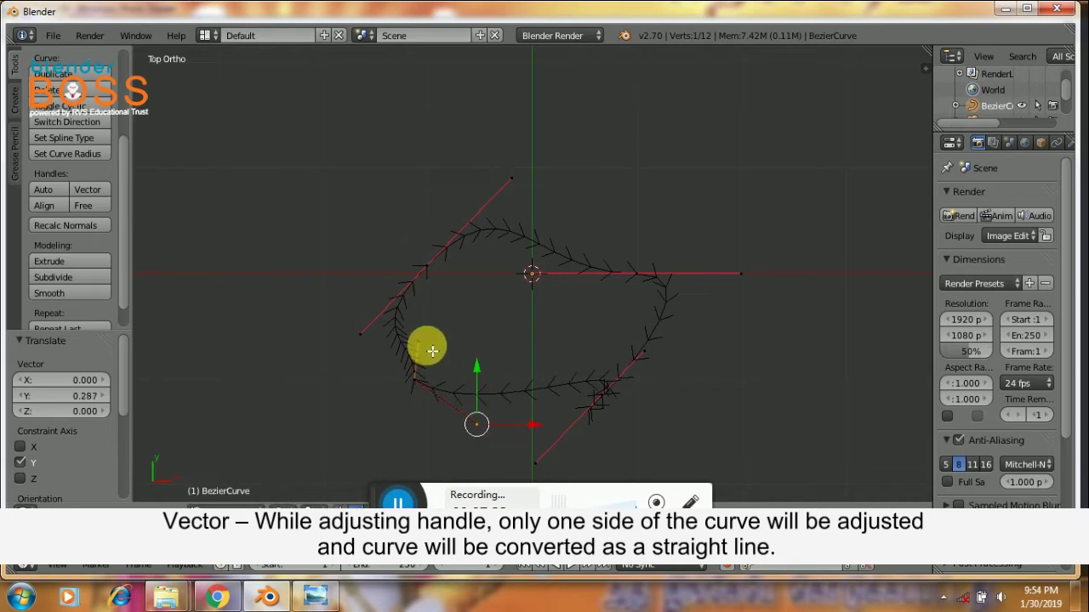
right_click(426, 343)
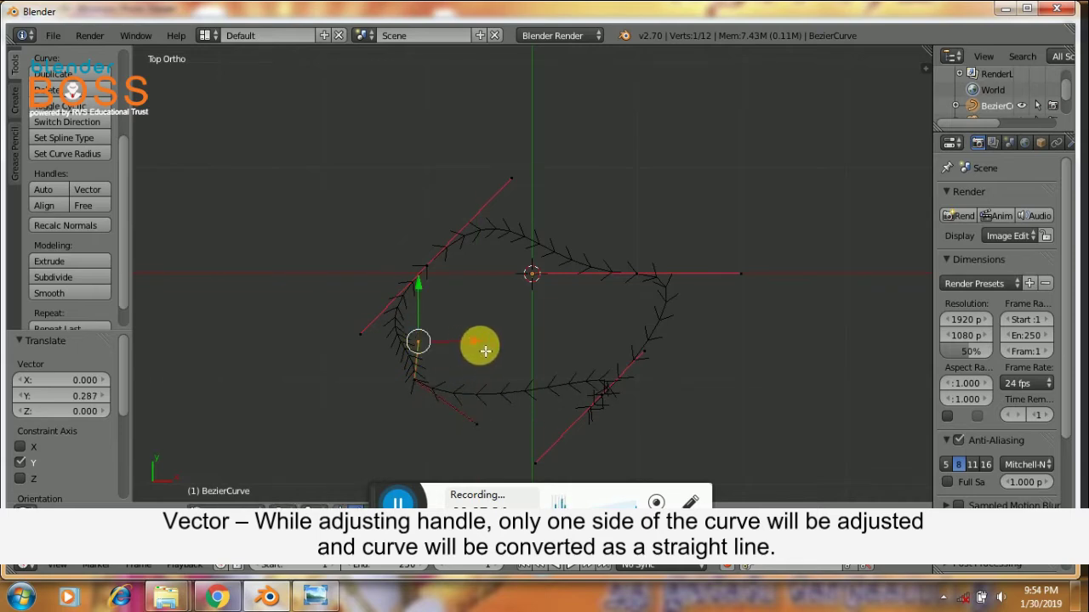
left_click_drag(482, 348, 406, 352)
right_click(476, 422)
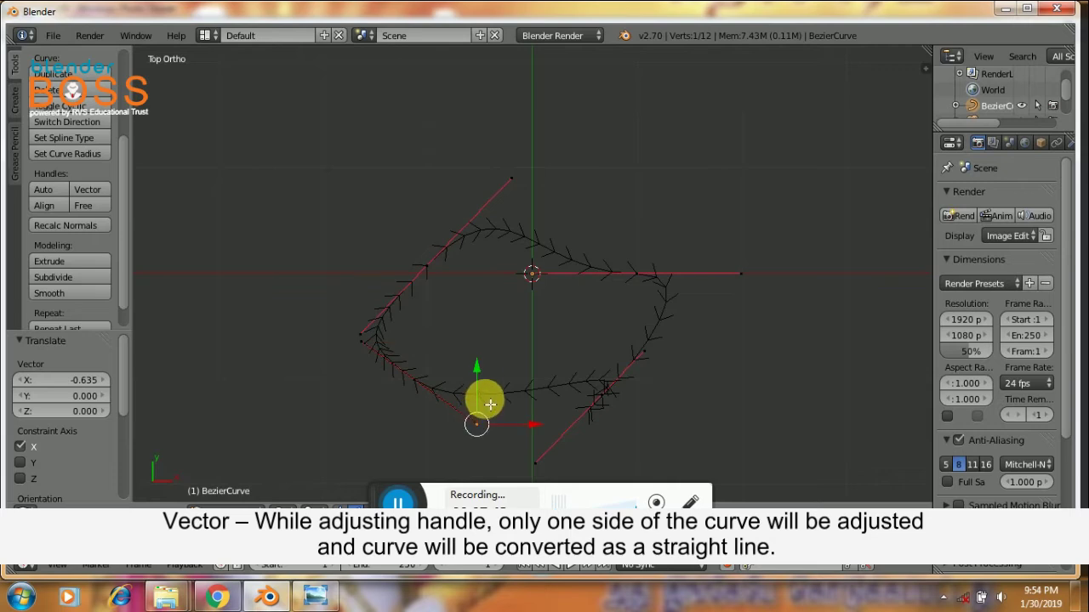
left_click_drag(484, 383, 488, 415)
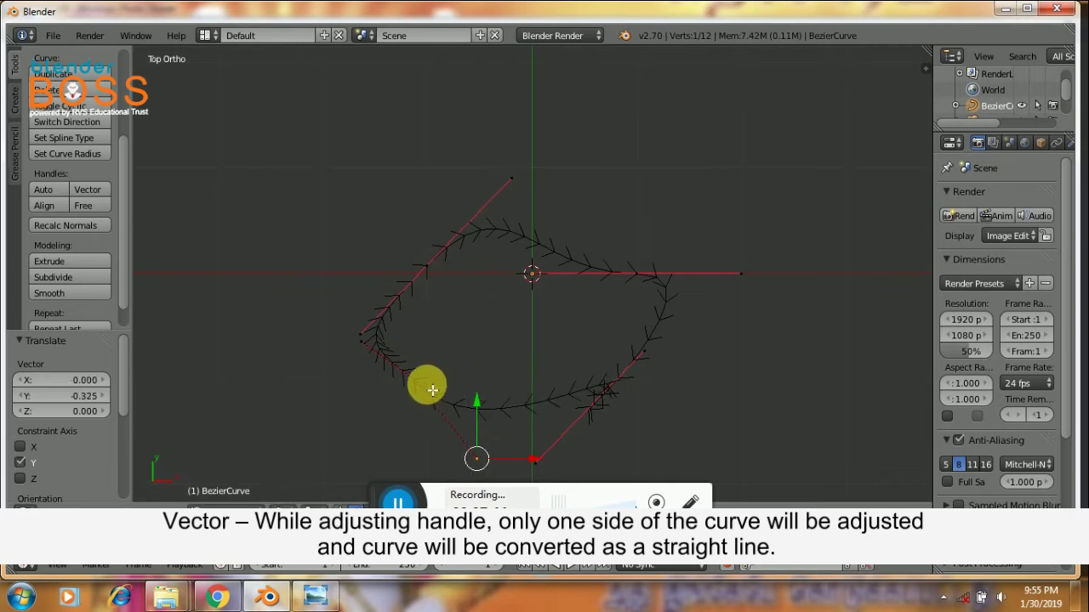
right_click(360, 335)
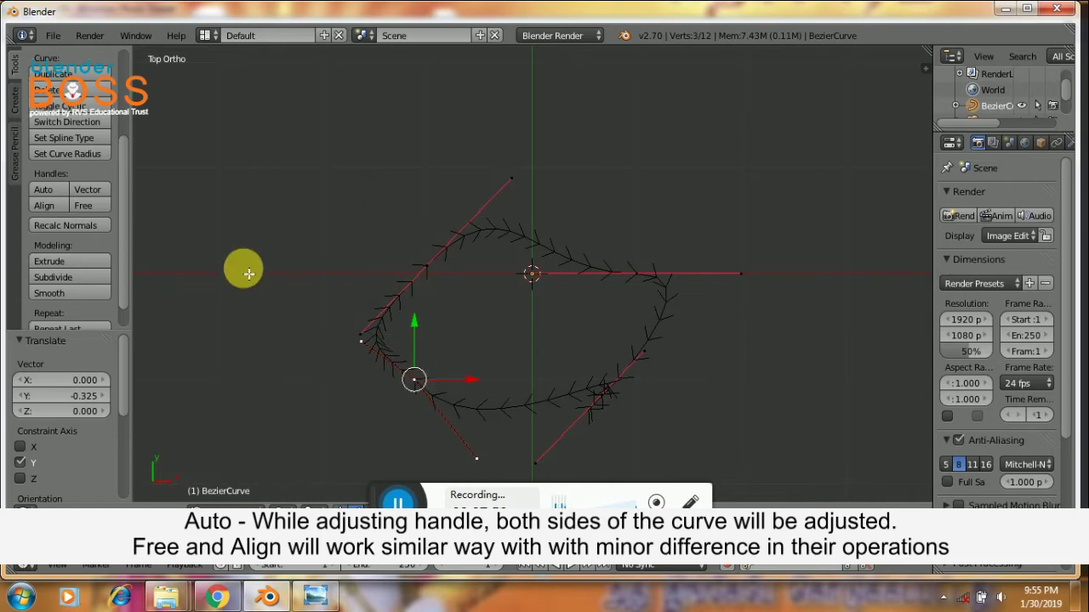
Step: Give the bottom-left point Auto handles and move its handle ends to flatten and round the corner
left_click(58, 197)
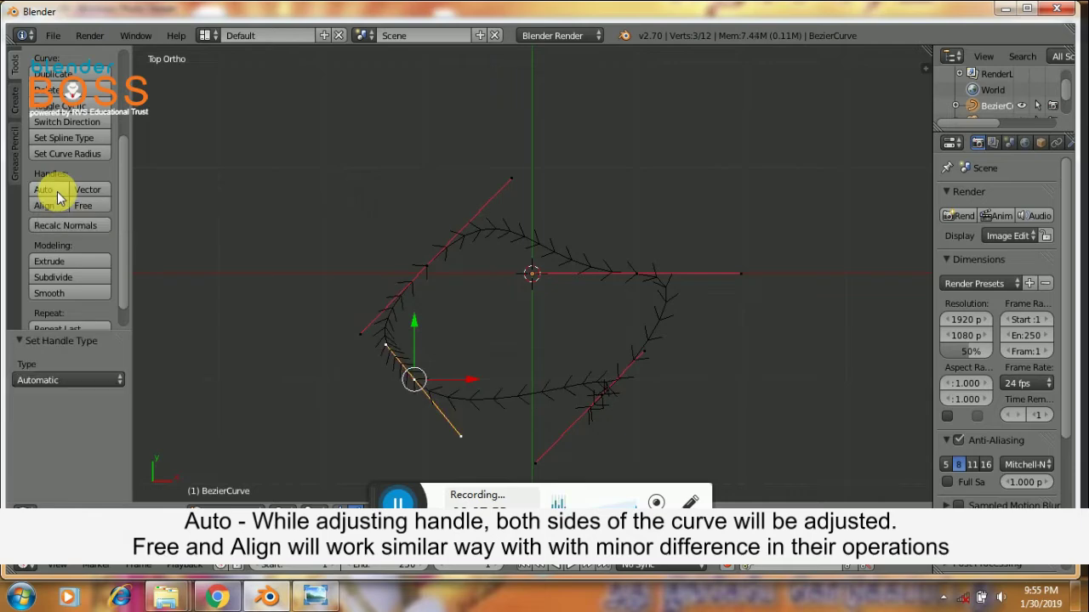
right_click(469, 437)
left_click_drag(462, 382, 509, 335)
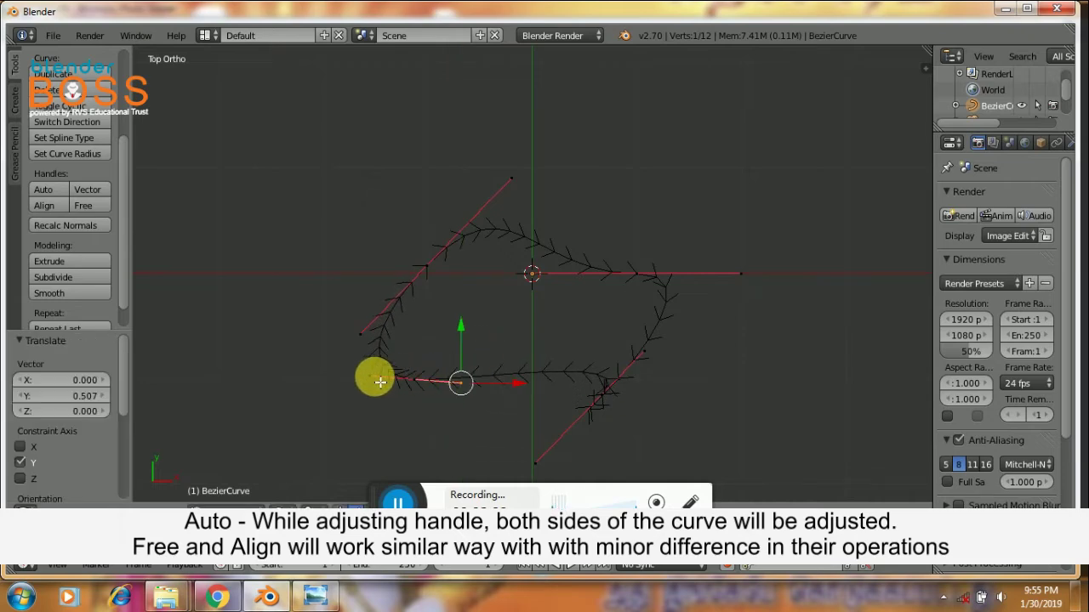
right_click(371, 376)
left_click_drag(375, 342, 421, 340)
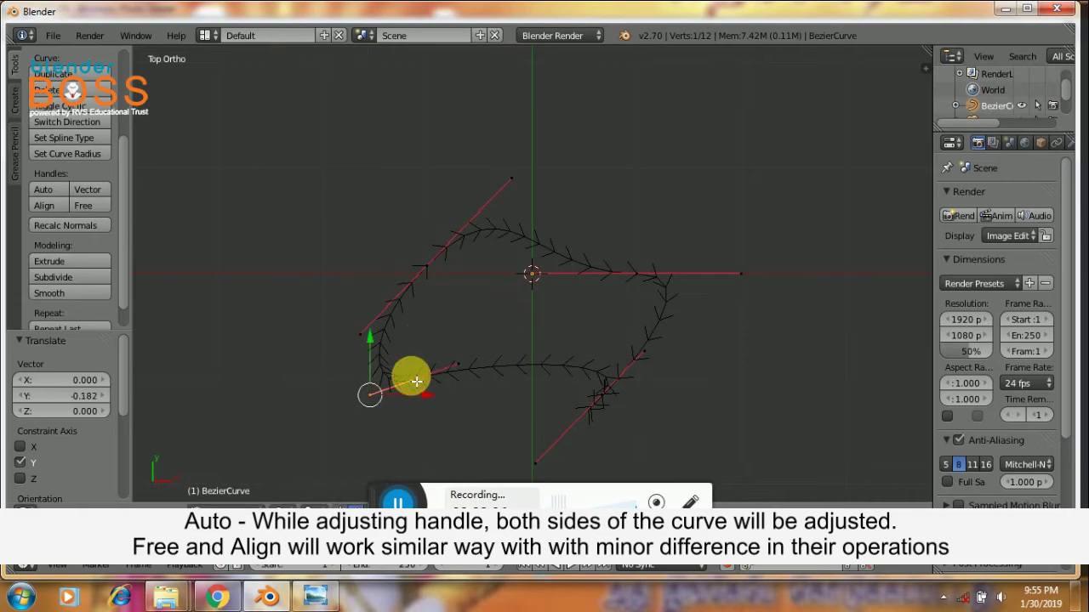
right_click(413, 380)
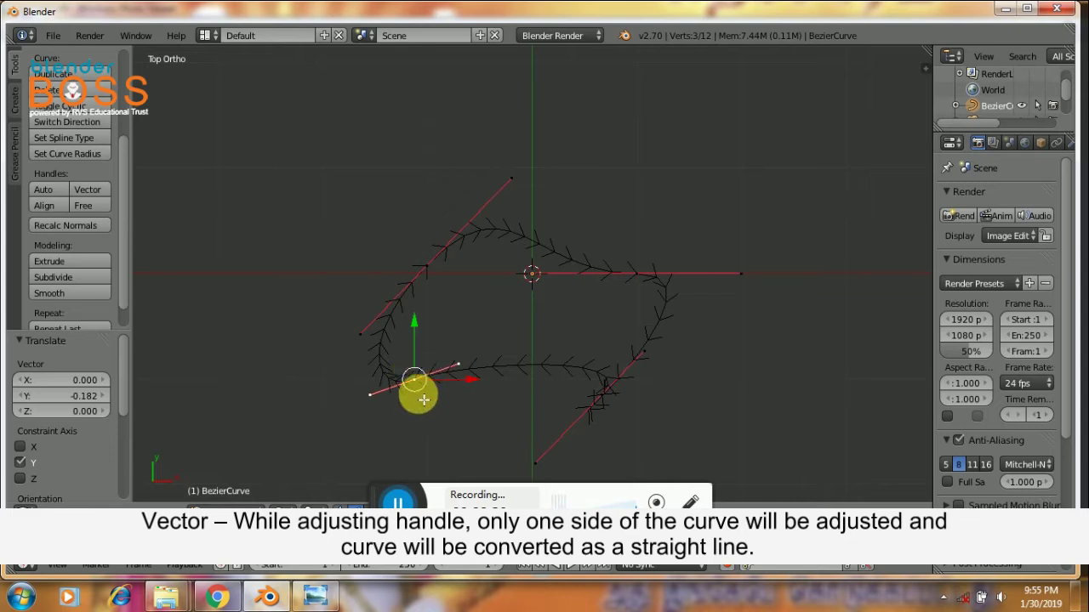
Step: Give the bottom-left and upper-left points Vector handles and slide the upper-left point -0.053 along X
left_click(88, 191)
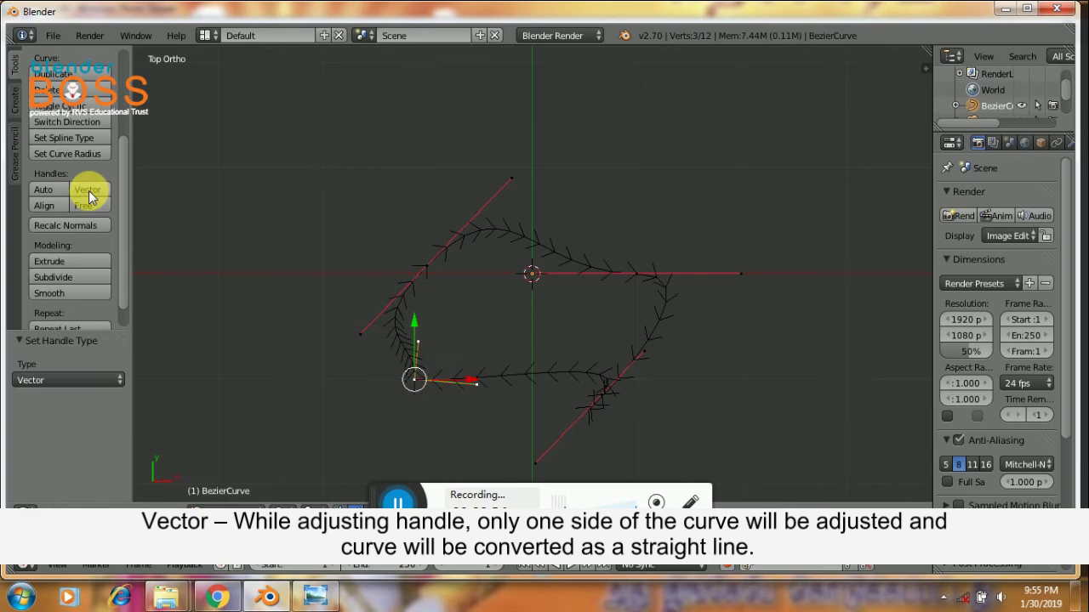
right_click(428, 267)
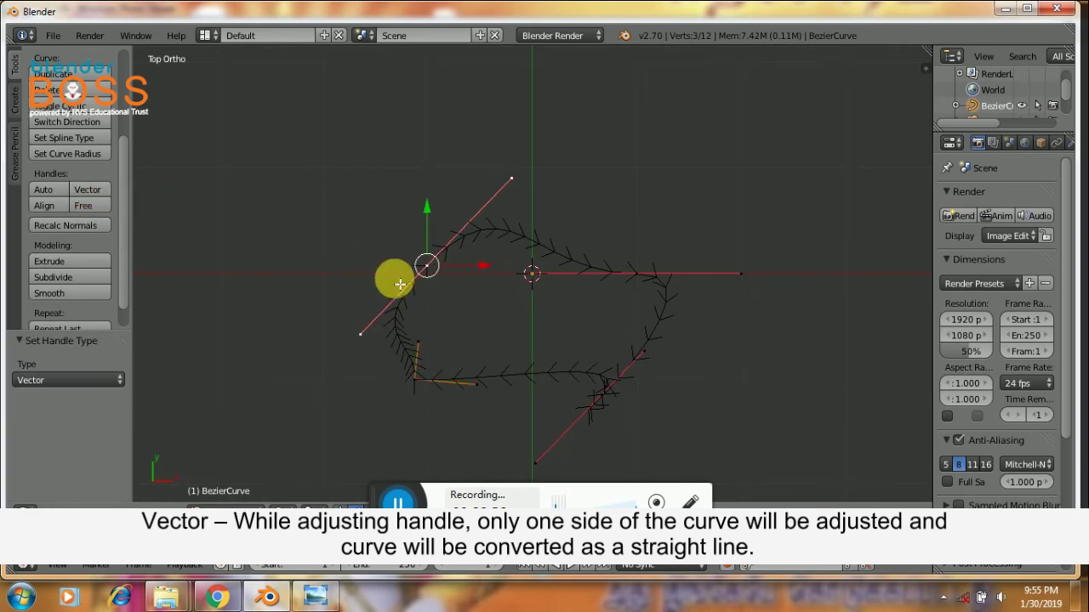
left_click(90, 189)
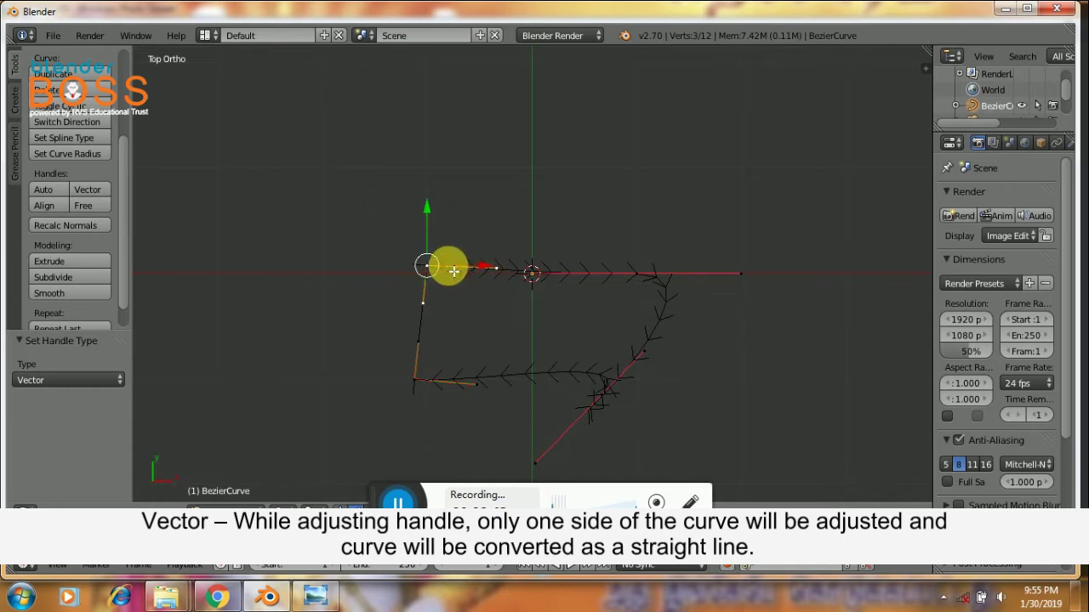
mouse_move(448, 265)
left_mouse_down()
mouse_move(474, 271)
mouse_move(464, 268)
left_mouse_up()
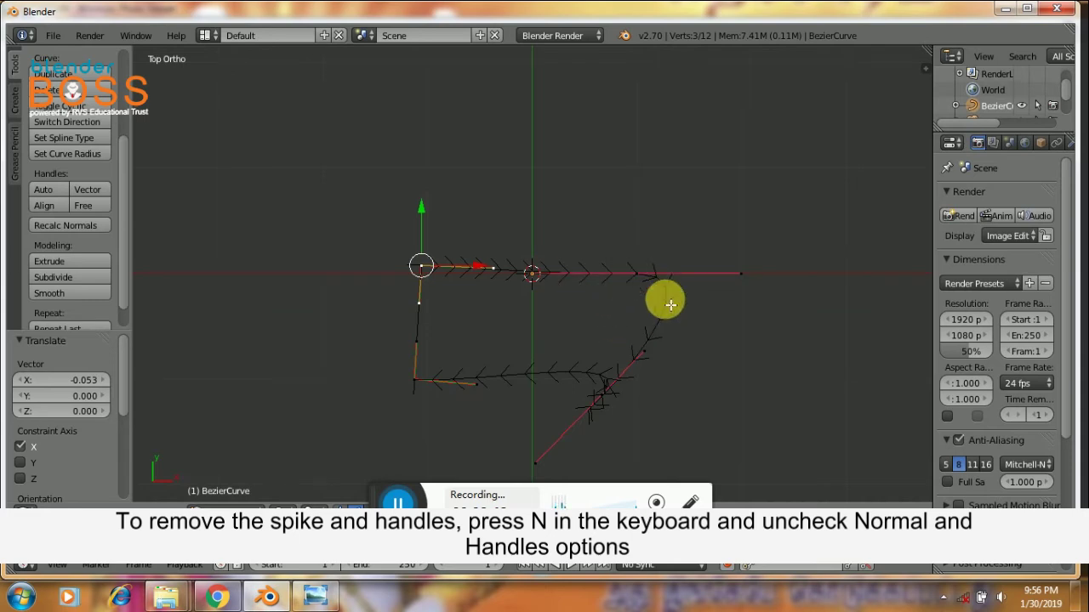
Step: Show the viewport sidebar with N and scroll to the Curve Display handle and normal options
scroll(634, 294, "up", 2)
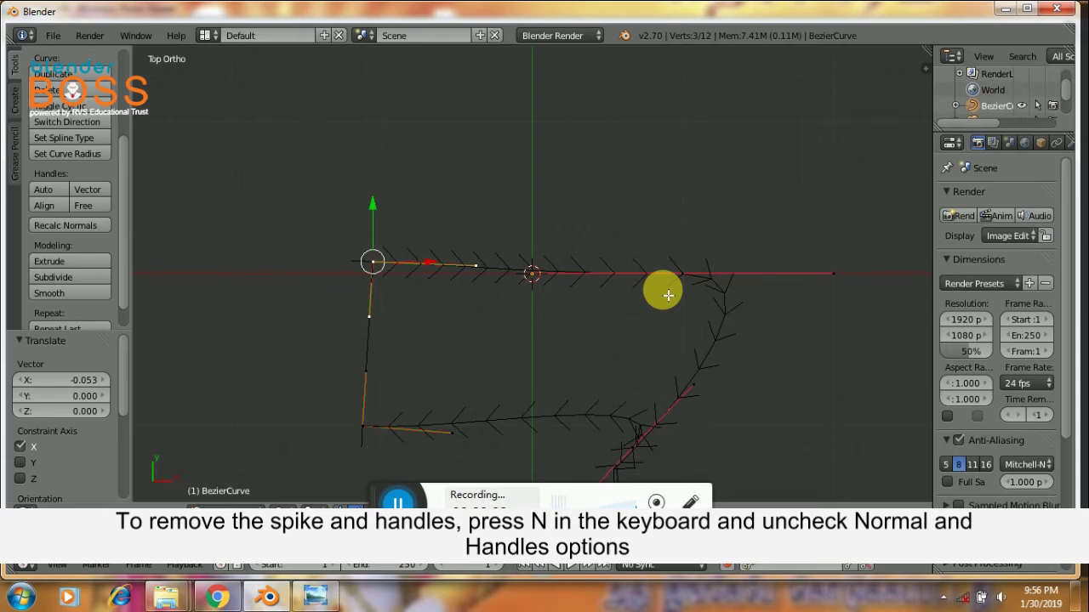
key("n")
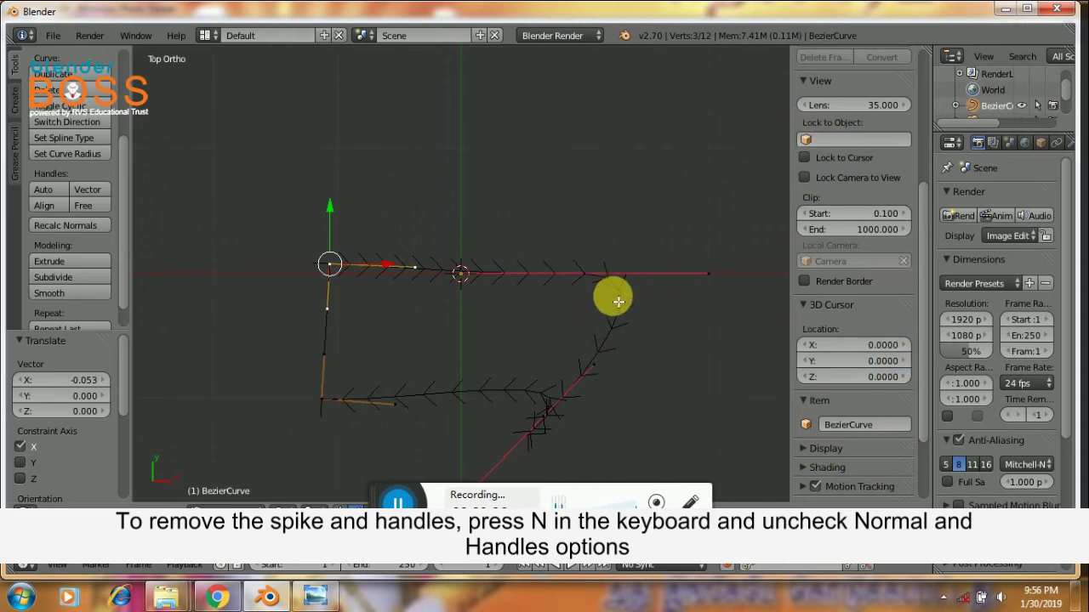
left_click_drag(918, 391, 924, 463)
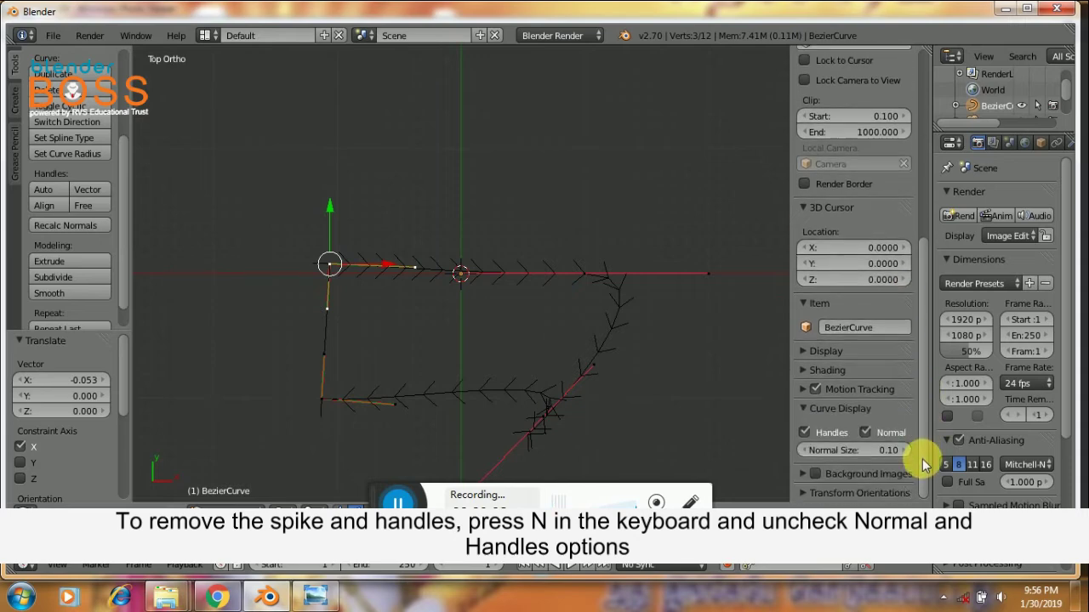
left_click(865, 433)
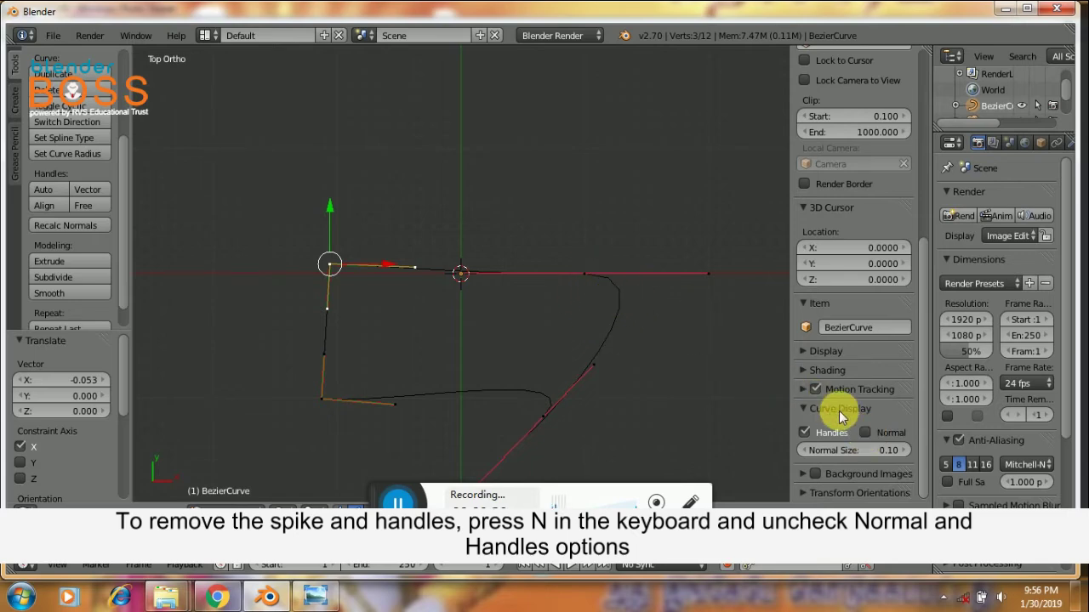
left_click(864, 433)
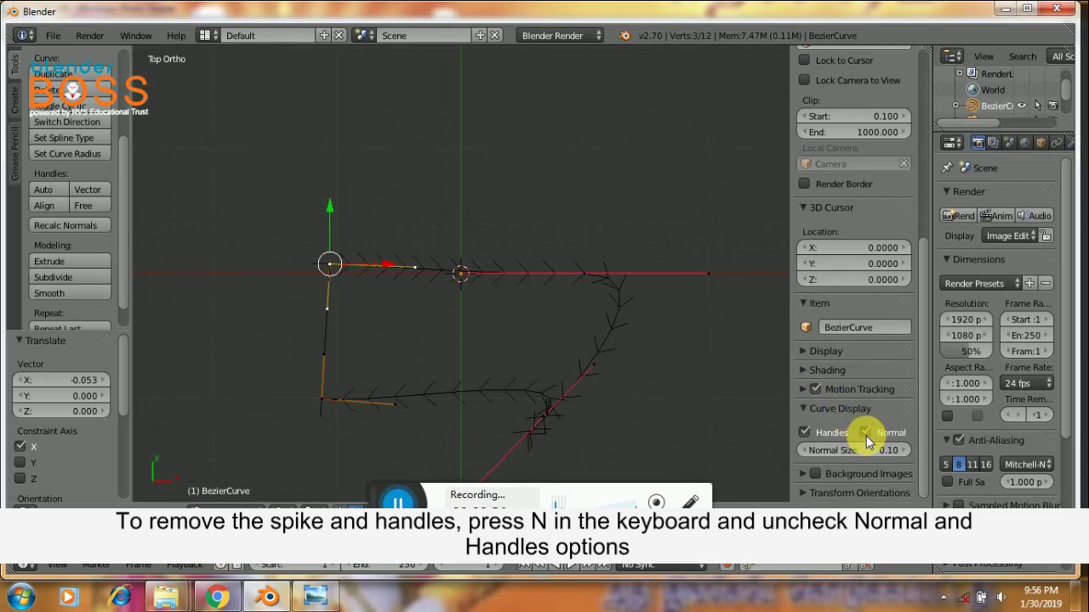
left_click(804, 433)
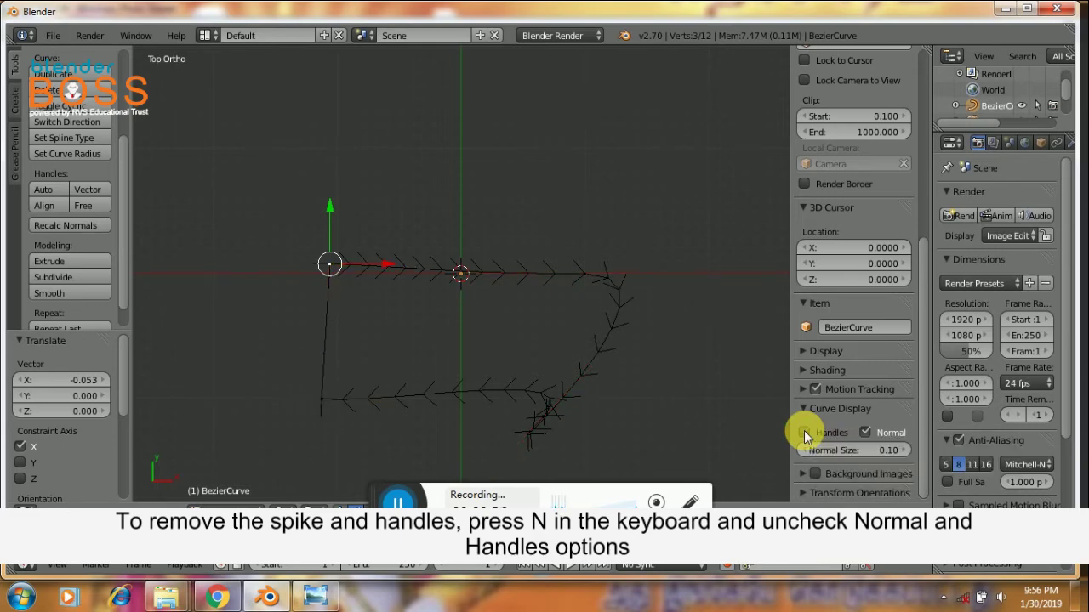
left_click(805, 433)
left_click(805, 432)
left_click(805, 433)
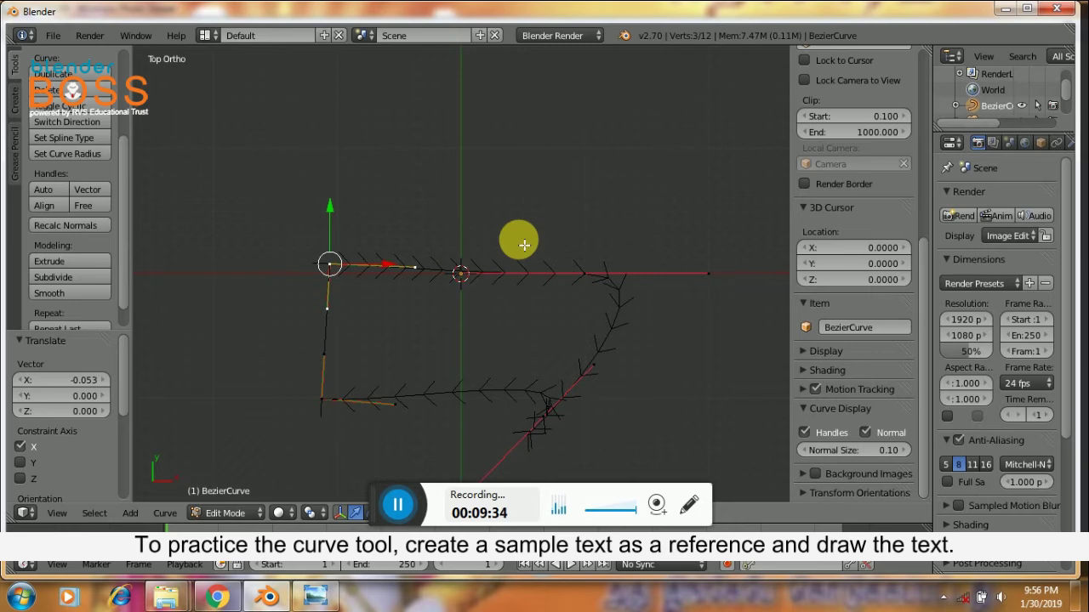
Step: Deselect all curve points, return to Object Mode, and add a Text object
scroll(524, 245, "up", 2)
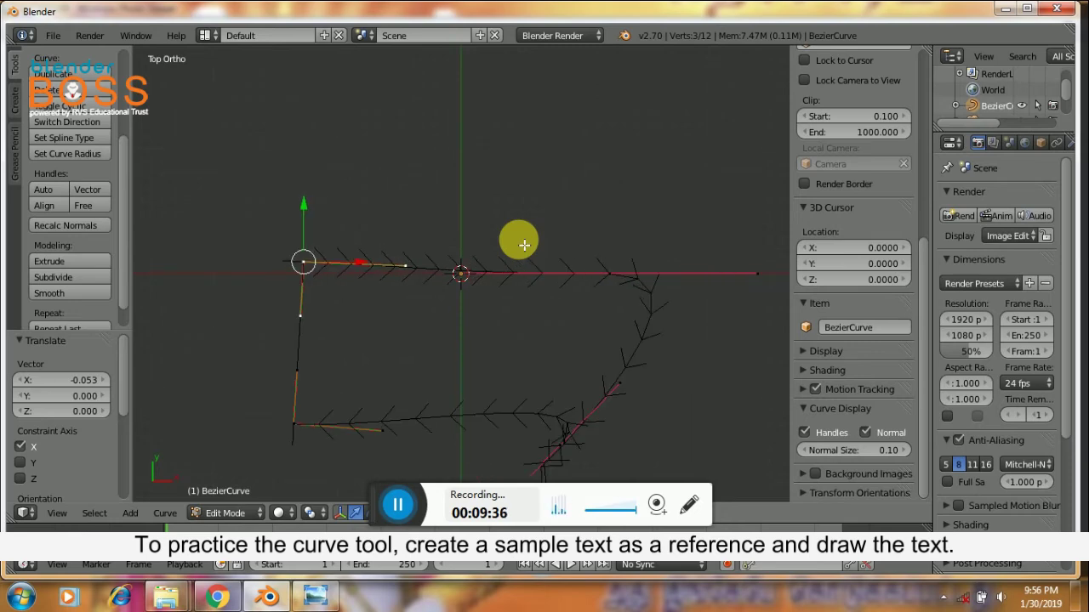
scroll(524, 245, "down", 4)
scroll(524, 245, "up", 4)
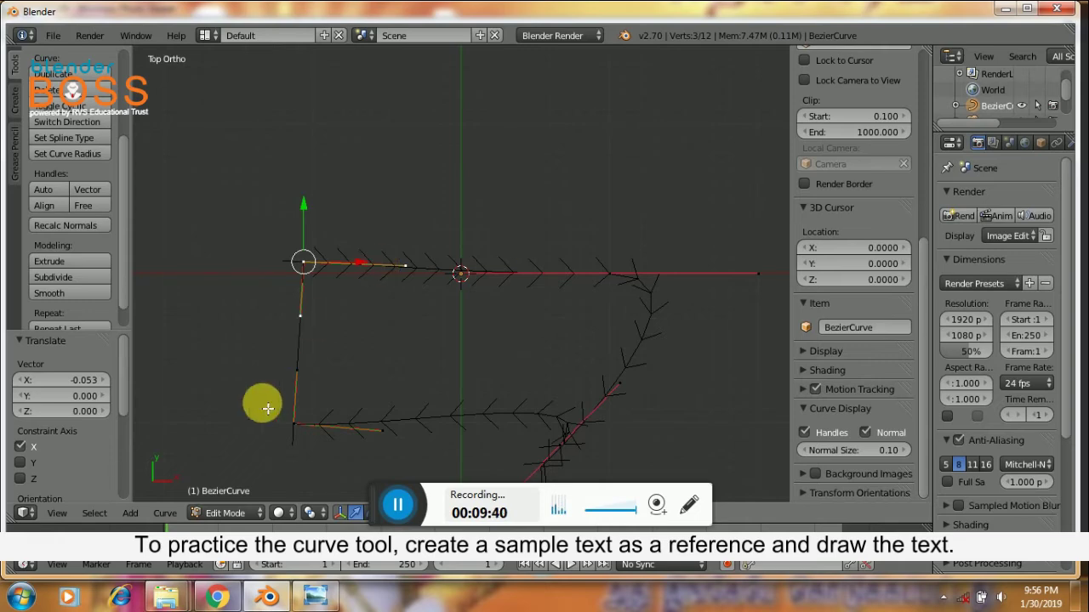
left_click(128, 513)
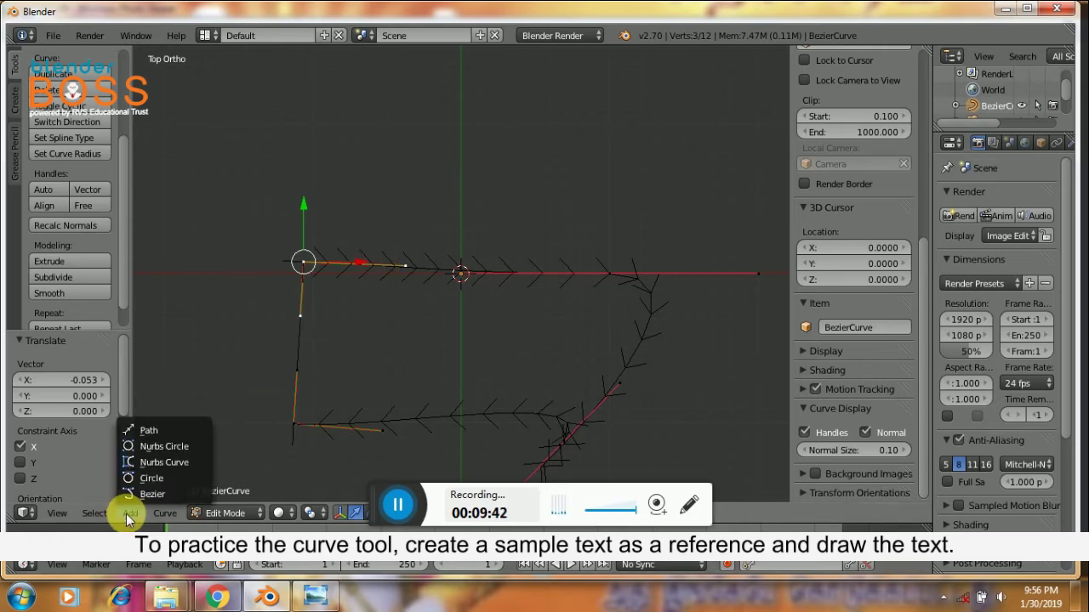
key("a")
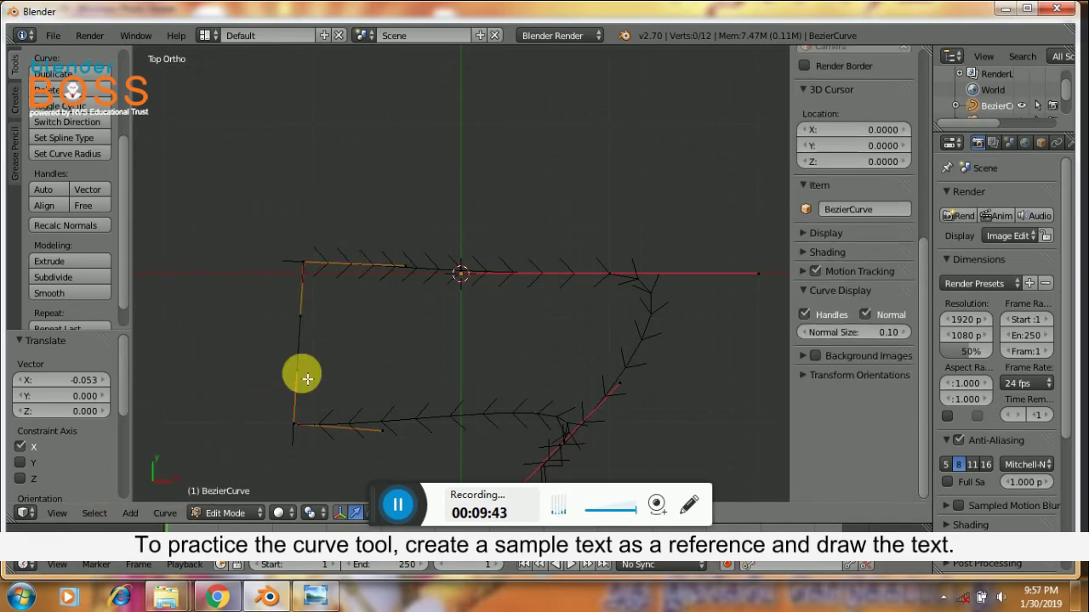
left_click(243, 513)
left_click(243, 498)
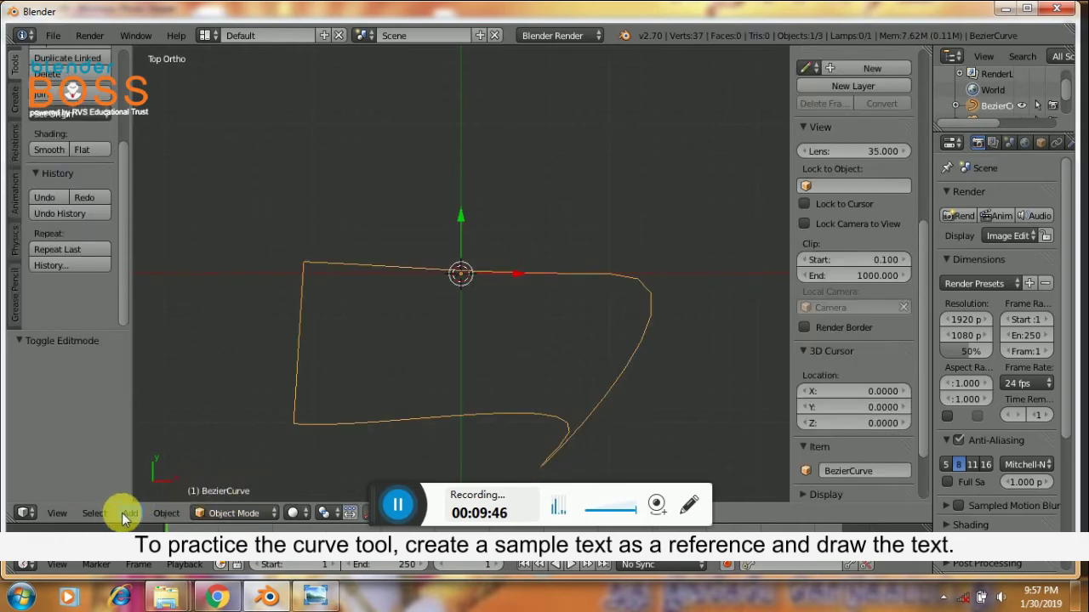
left_click(126, 513)
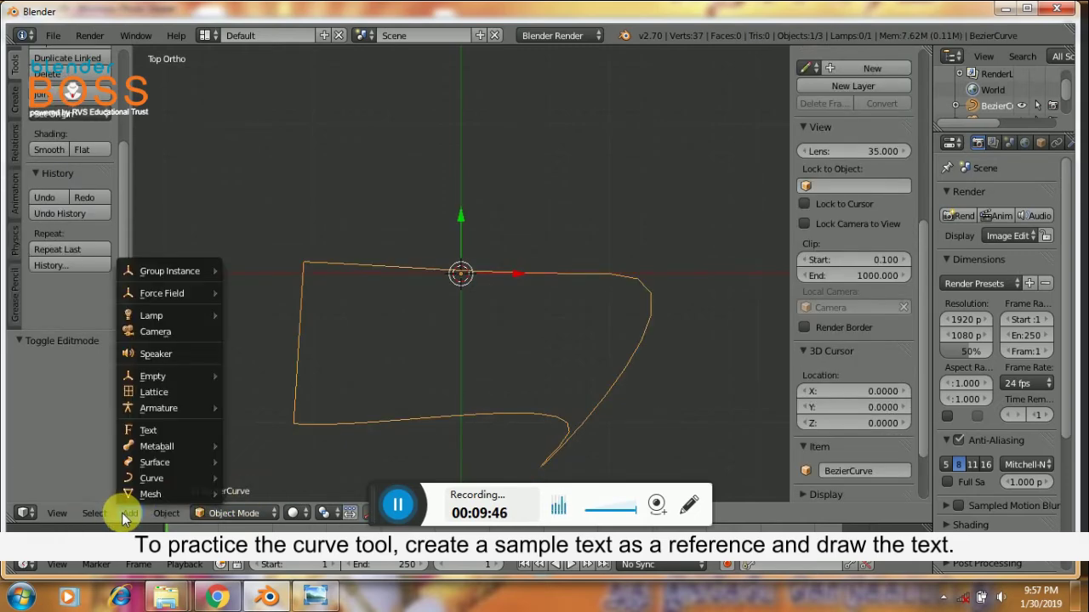
left_click(147, 432)
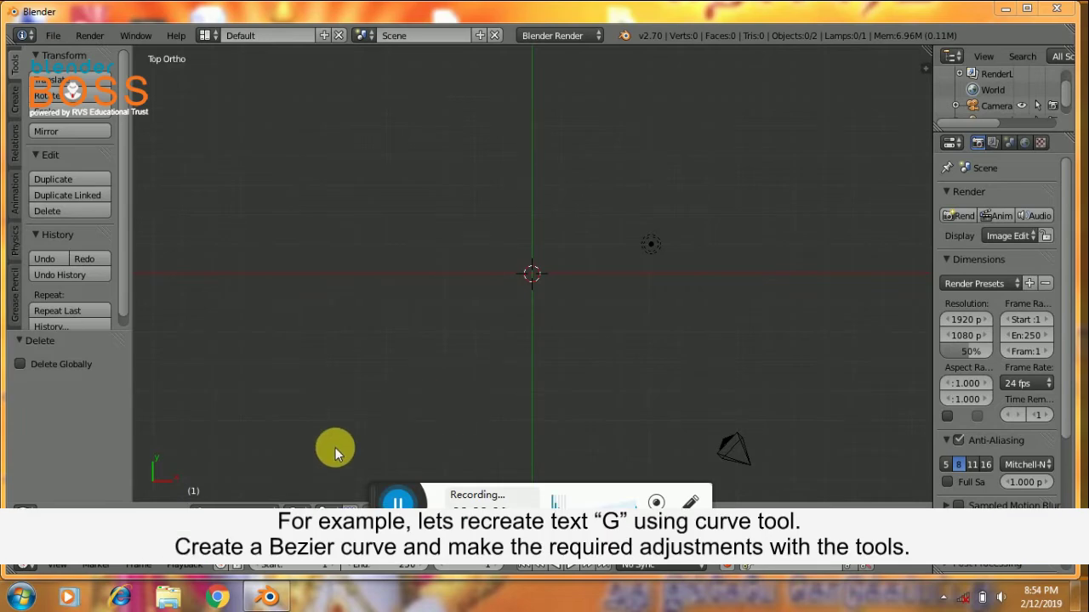
Step: Add a Text object at the scene centre and replace its default text with 'G'
key("shift+a")
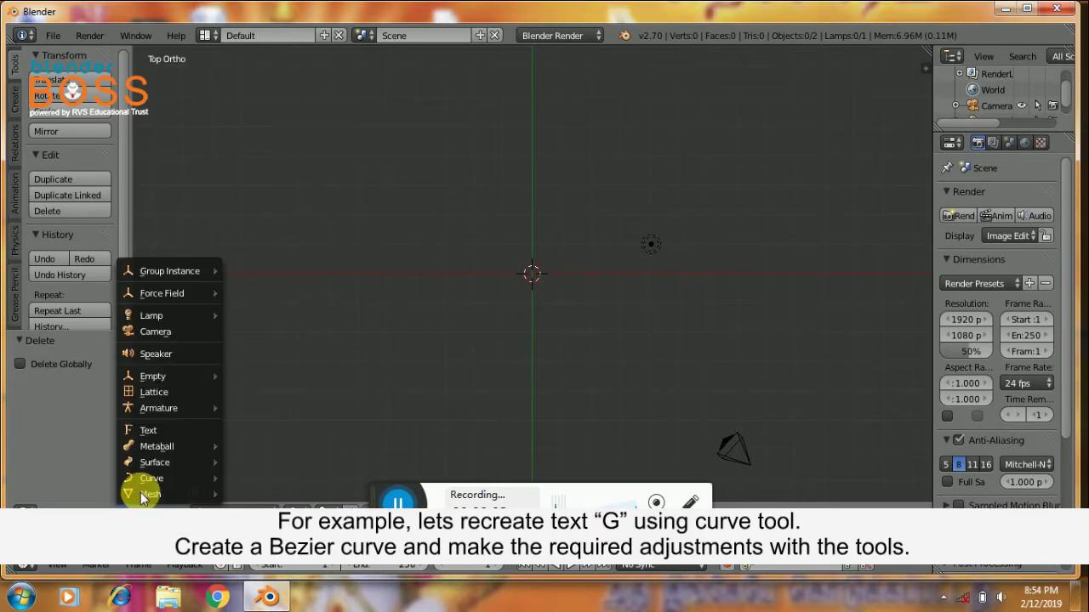
left_click(149, 436)
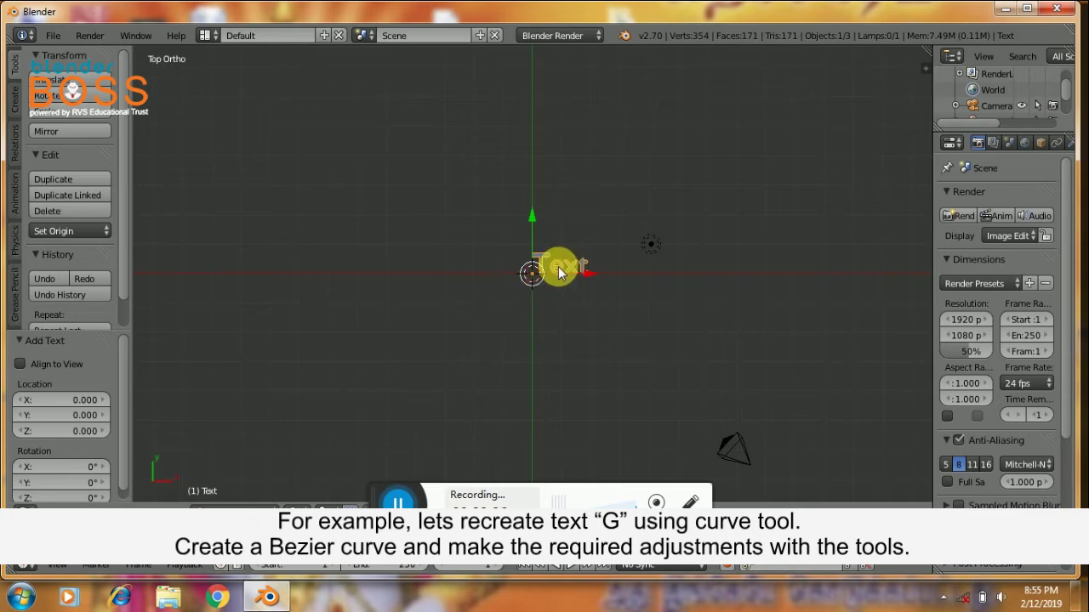
scroll(559, 272, "up", 5)
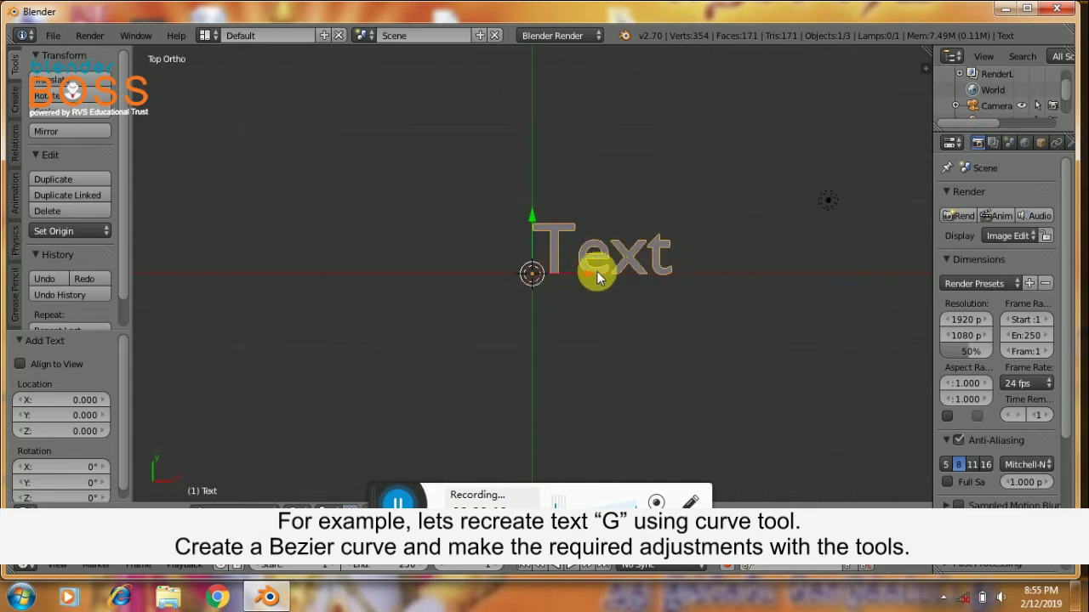
key("Tab")
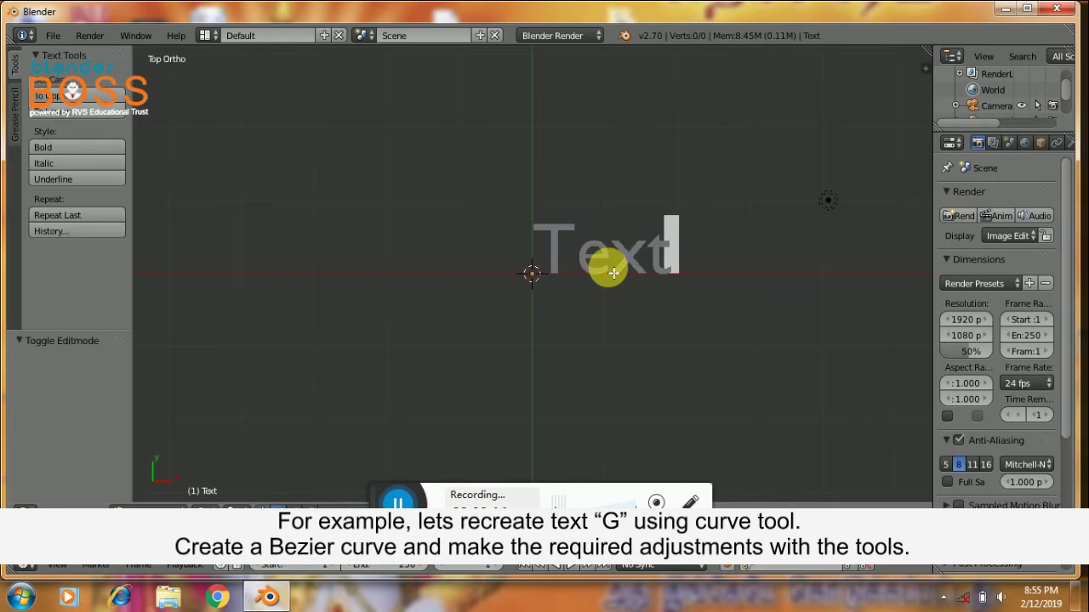
key("BackSpace")
key("BackSpace")
key("BackSpace")
key("BackSpace")
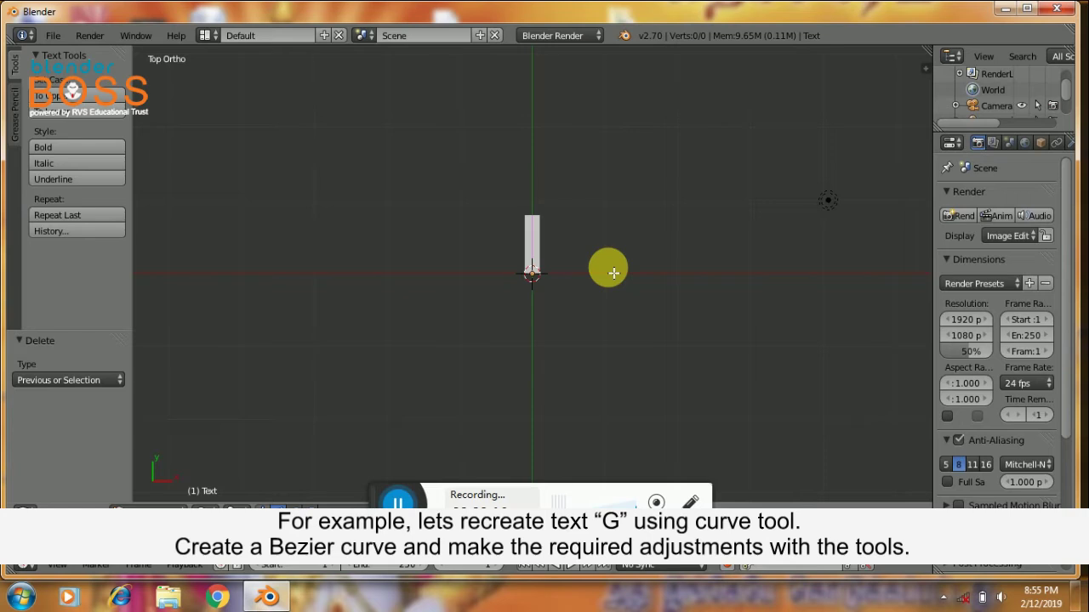
type("G")
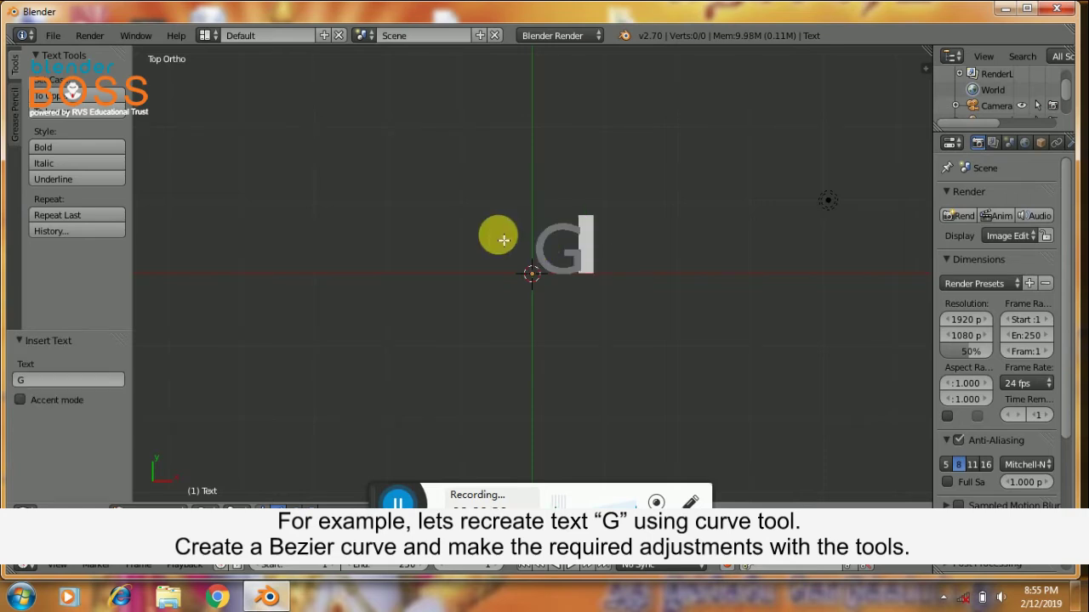
key("Tab")
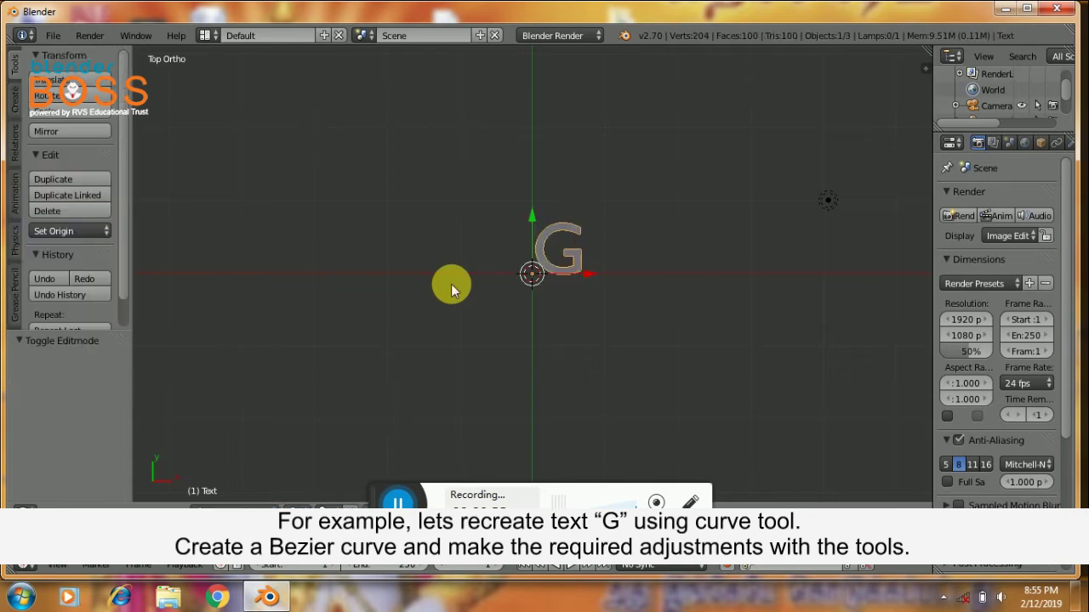
Step: Zoom in and pan the view down-left to frame the solid G
scroll(574, 257, "up", 4)
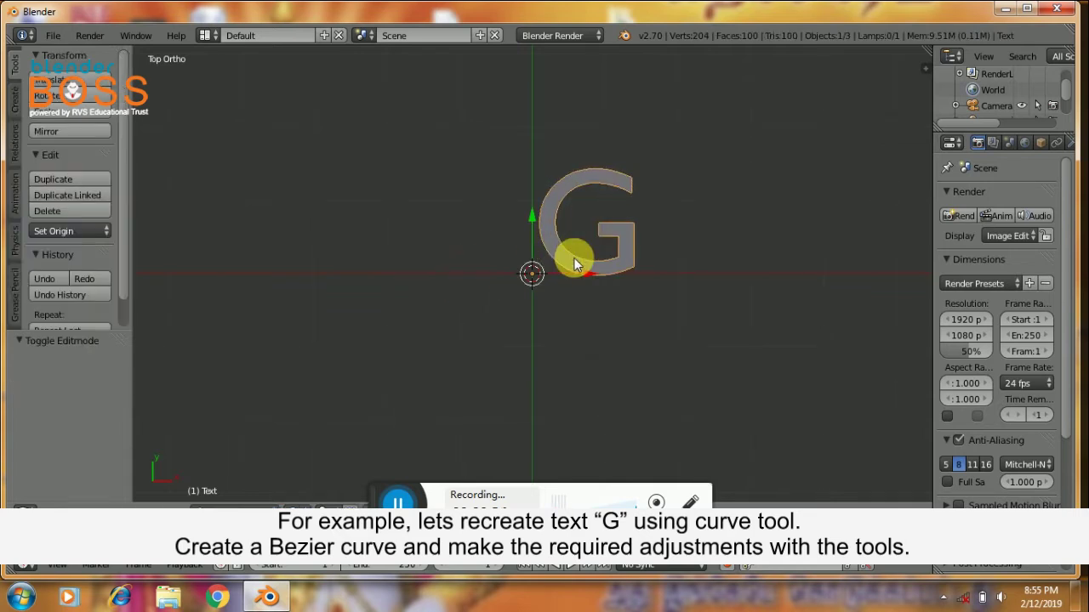
scroll(601, 245, "up", 3)
scroll(656, 195, "up", 1)
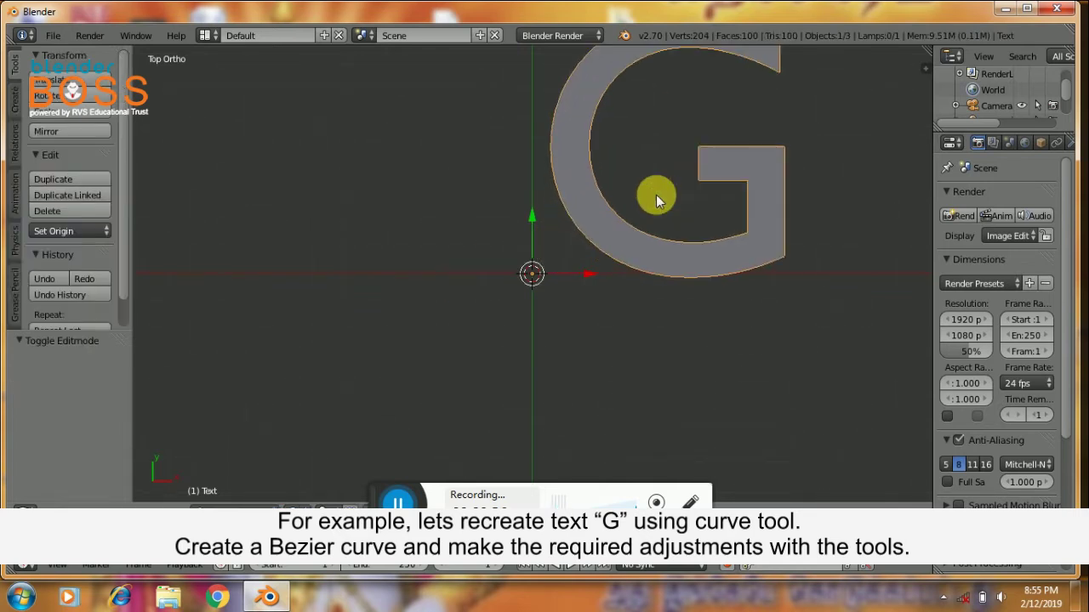
scroll(656, 195, "down", 1)
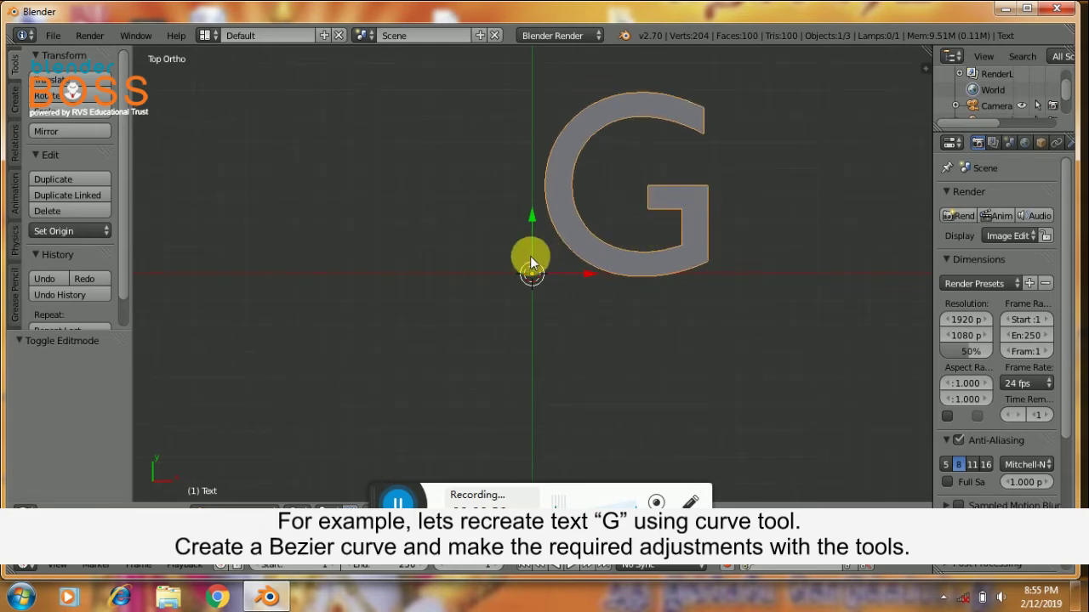
middle_click_drag(562, 203, 403, 243, "shift")
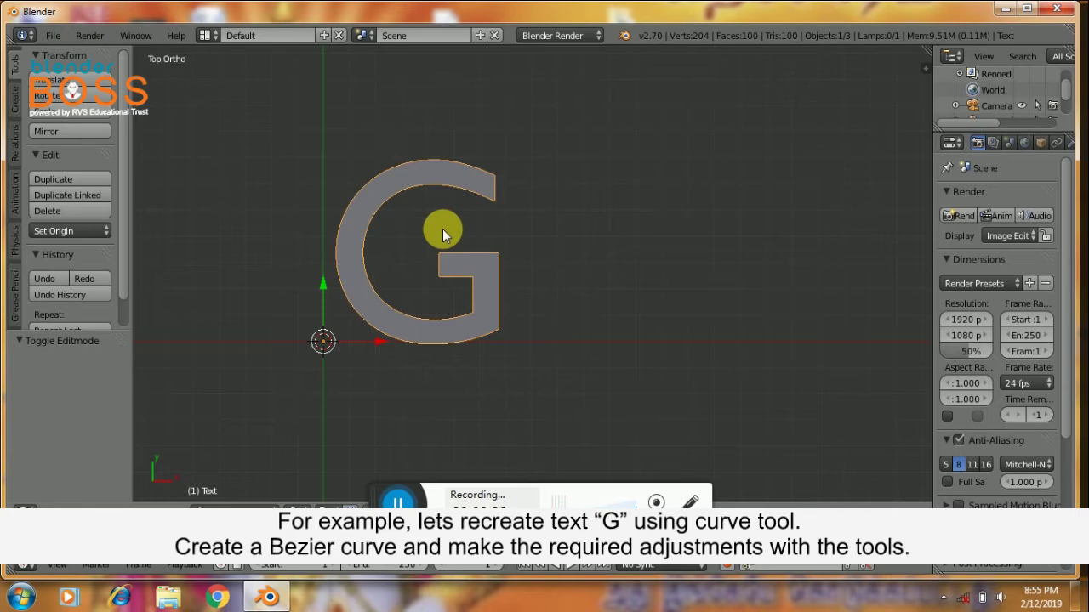
middle_click_drag(442, 228, 358, 254, "shift")
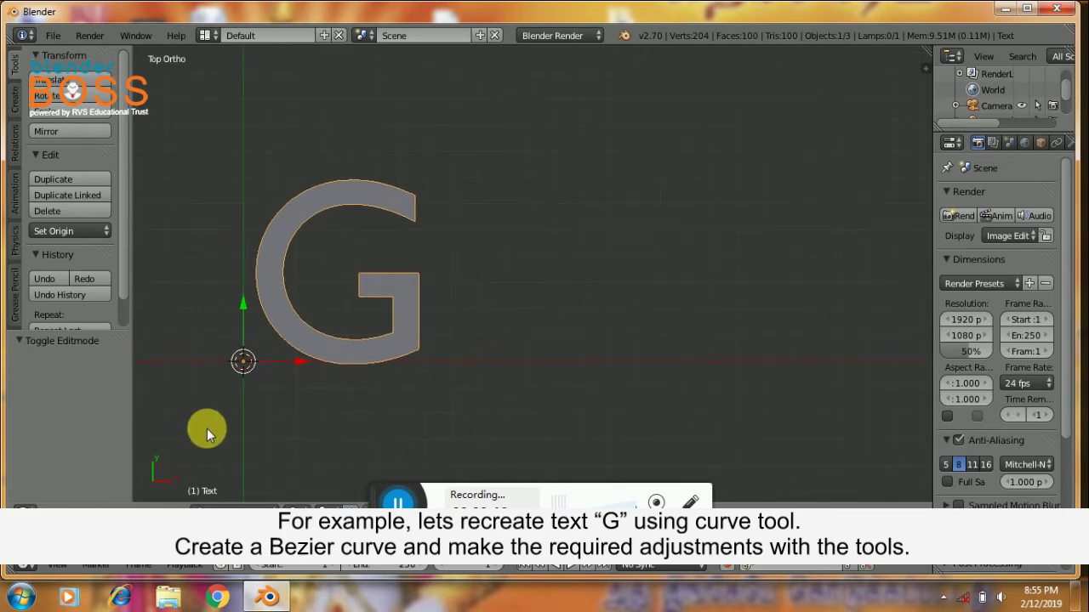
key("shift+a")
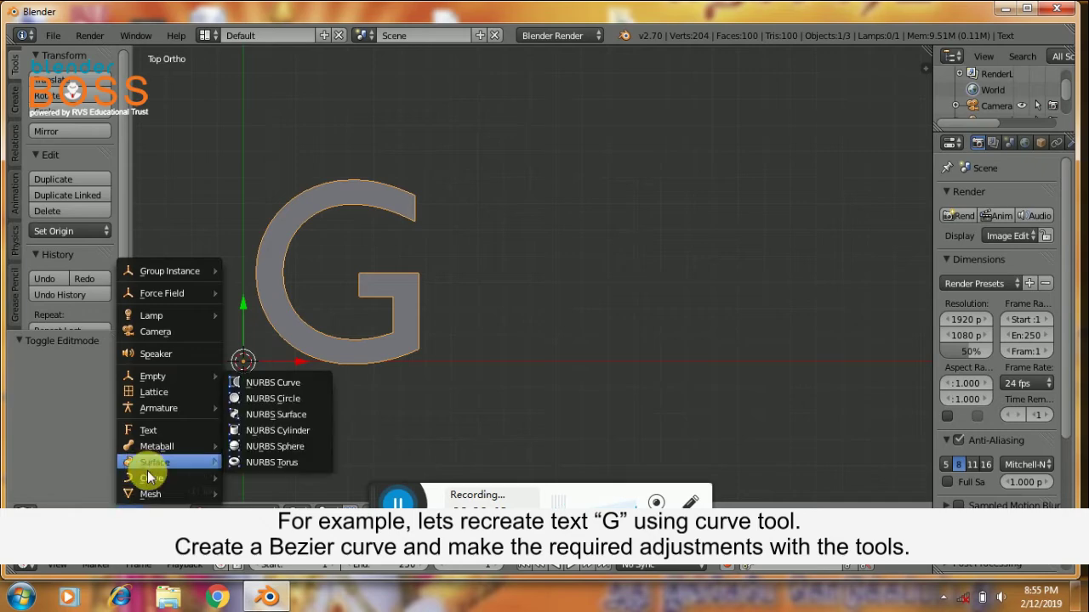
Step: Add a Bezier curve, move it 1.277 along X across the G, and enter Edit Mode
mouse_move(150, 478)
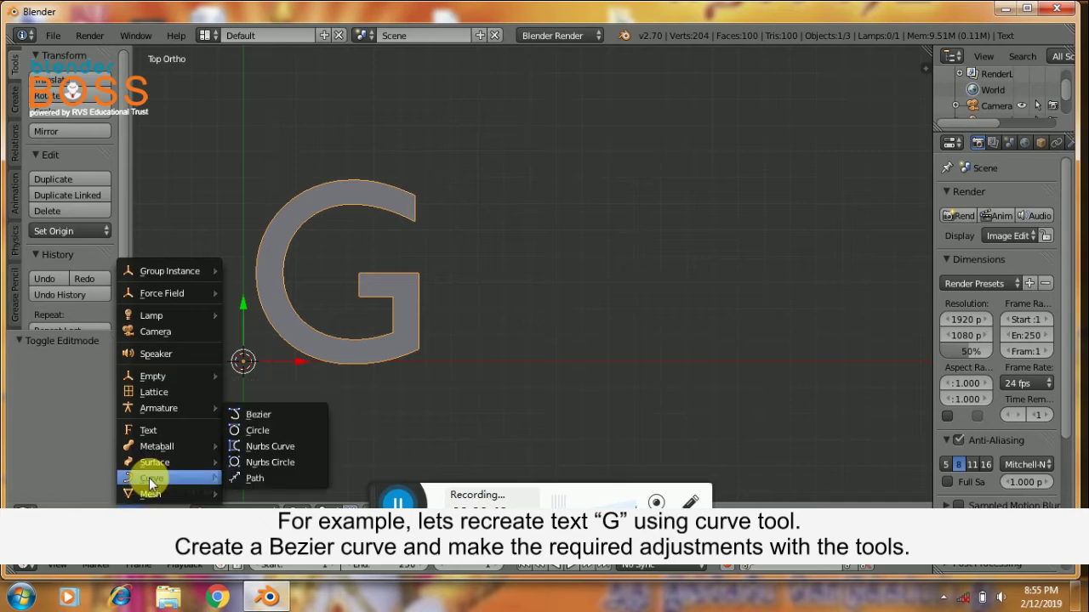
left_click(245, 415)
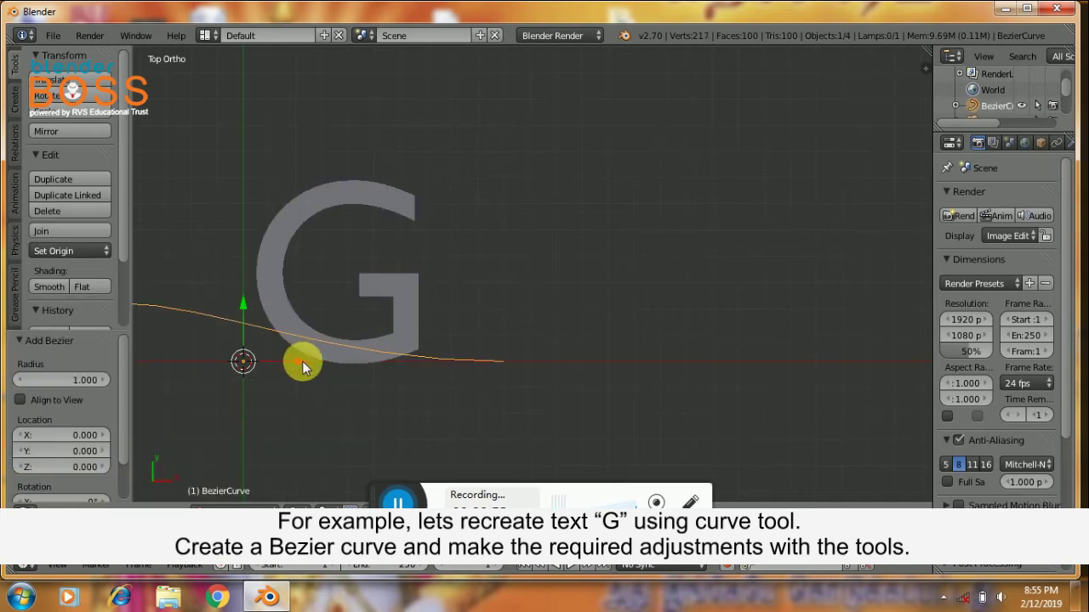
left_click_drag(302, 361, 635, 339)
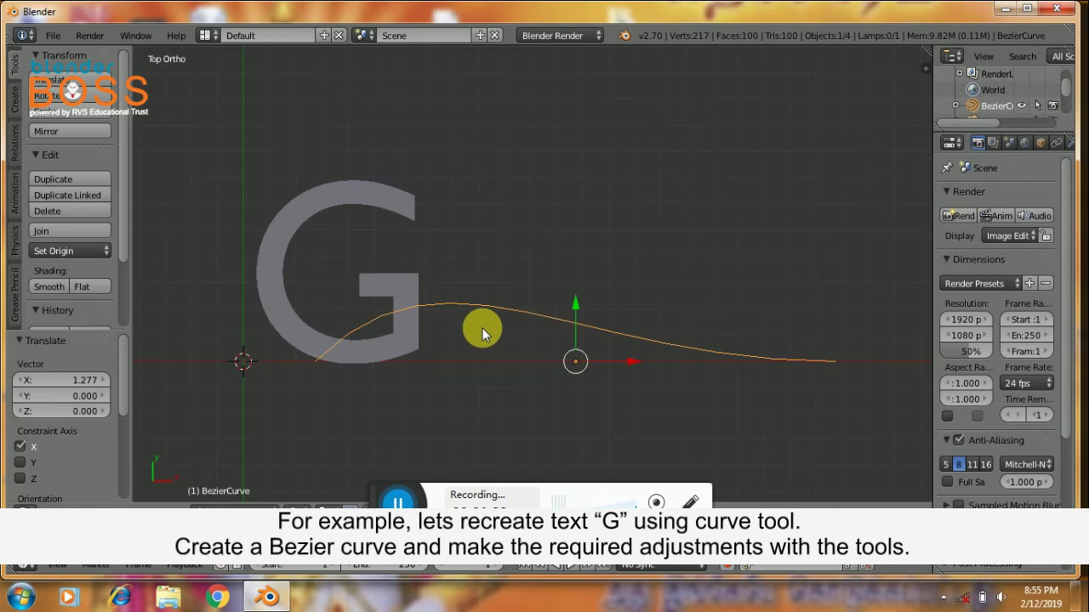
key("Tab")
Step: Move the curve's left control point up and right onto the middle of the G
right_click(324, 362)
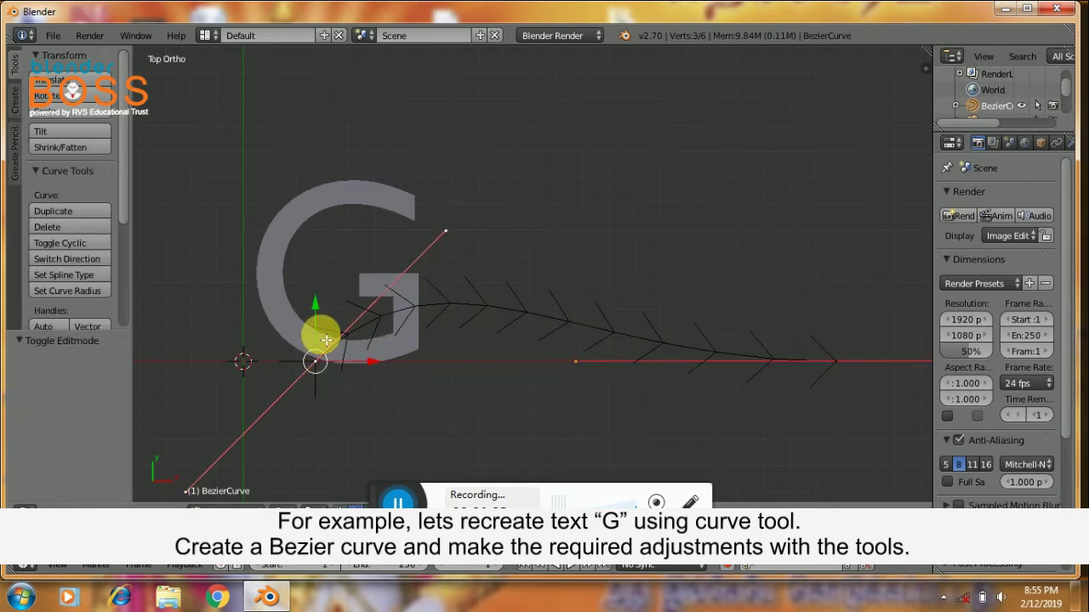
left_click_drag(323, 315, 323, 238)
left_click_drag(371, 273, 420, 287)
left_click_drag(357, 230, 359, 226)
scroll(397, 272, "up", 2)
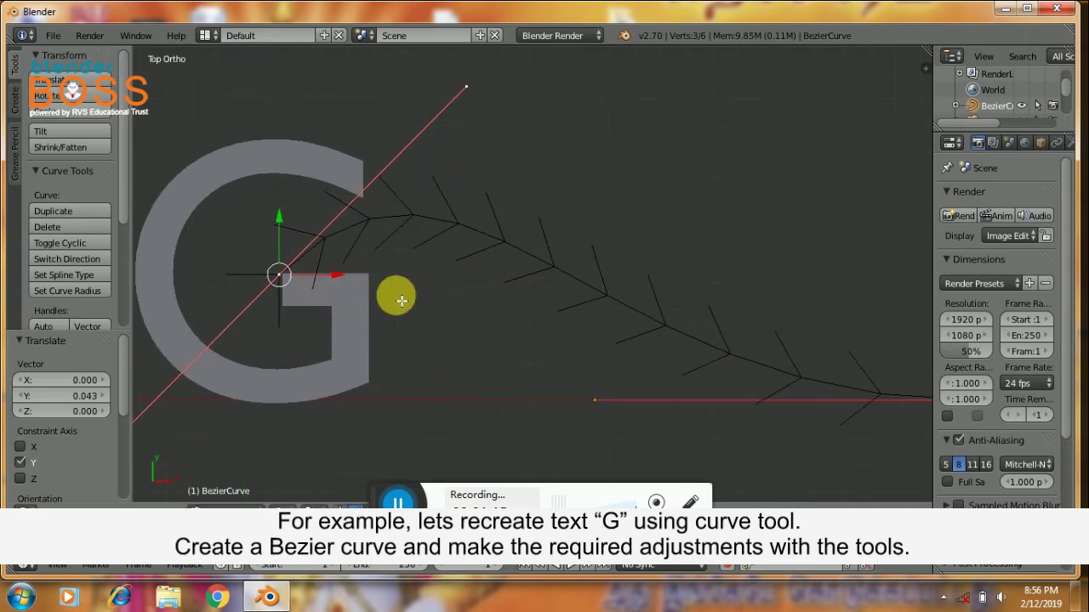
left_click(340, 285)
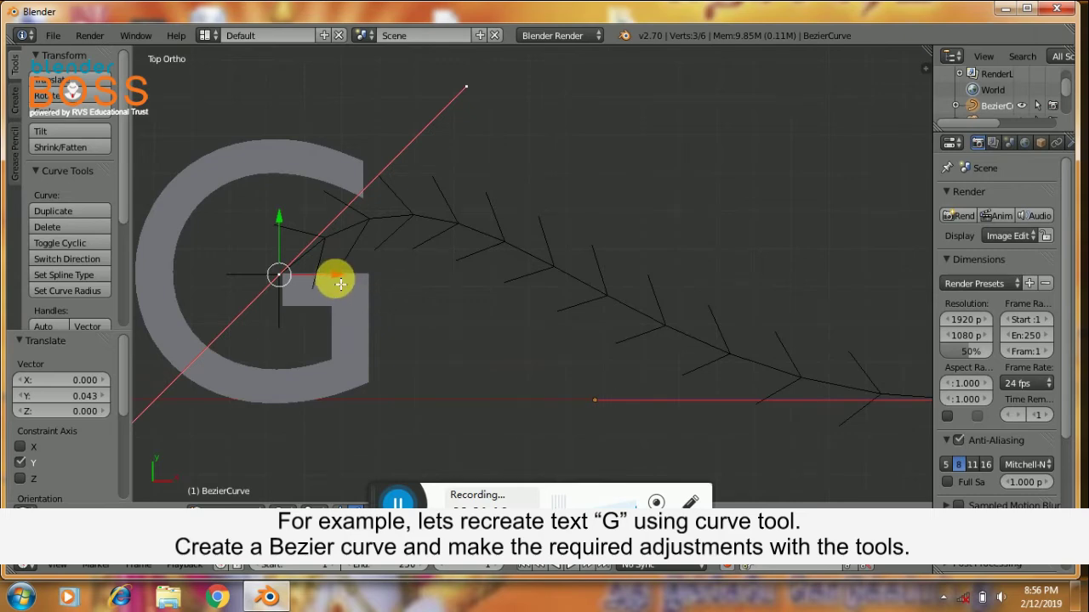
left_click_drag(340, 284, 343, 282)
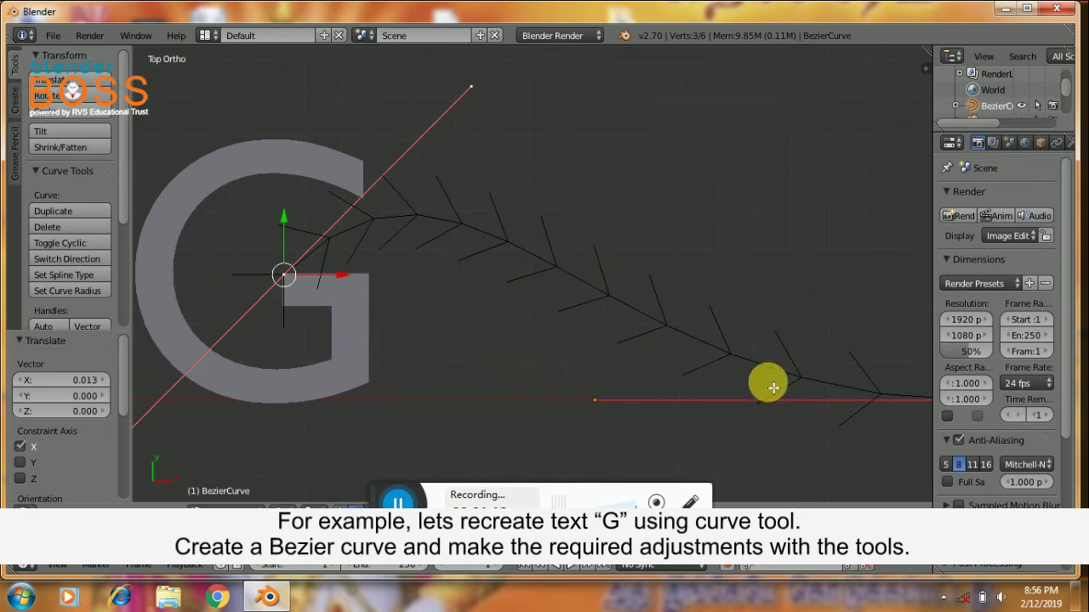
scroll(859, 400, "down", 3)
Step: Pull the other end point left onto the G's right edge, nudged 0.004 along Y
right_click(782, 347)
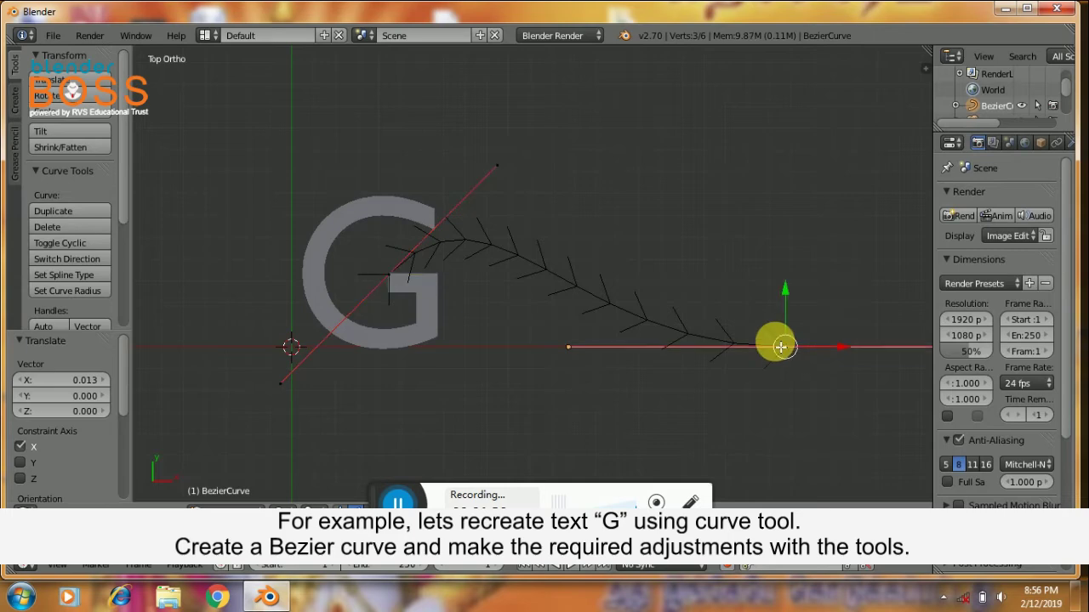
left_click_drag(845, 353, 448, 221)
left_click_drag(491, 279, 494, 281)
left_click_drag(443, 230, 443, 228)
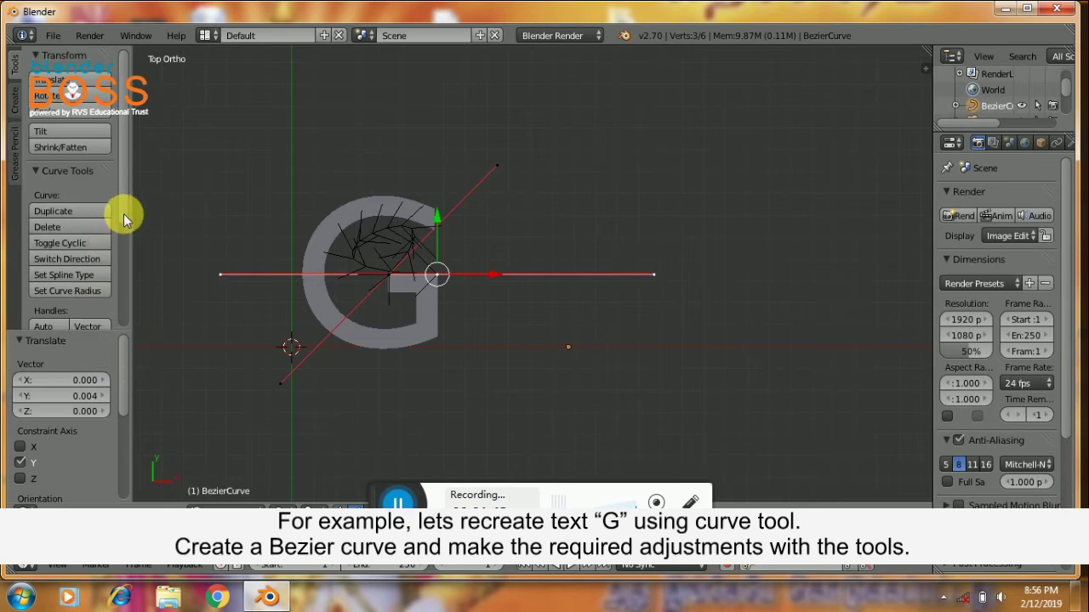
Step: Give both control points Vector handles so the segment becomes straight
left_click_drag(123, 214, 99, 268)
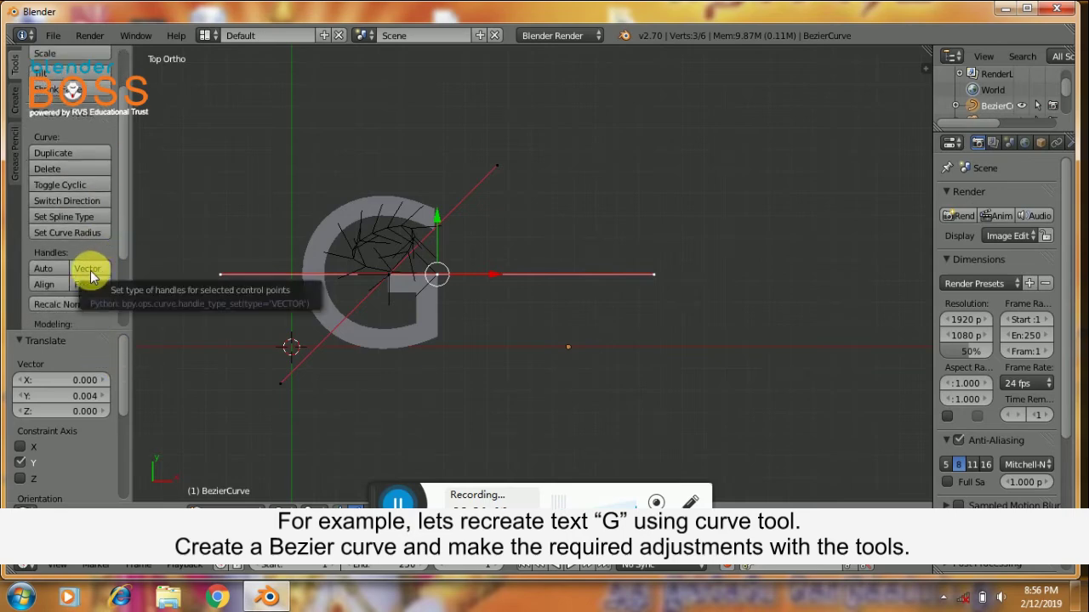
left_click(90, 271)
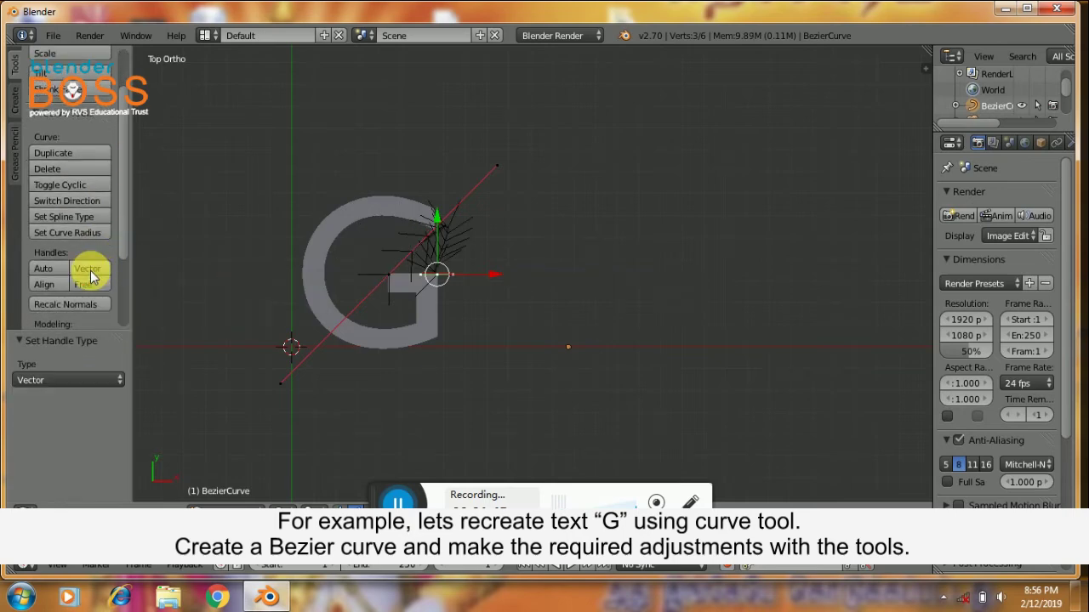
right_click(393, 278)
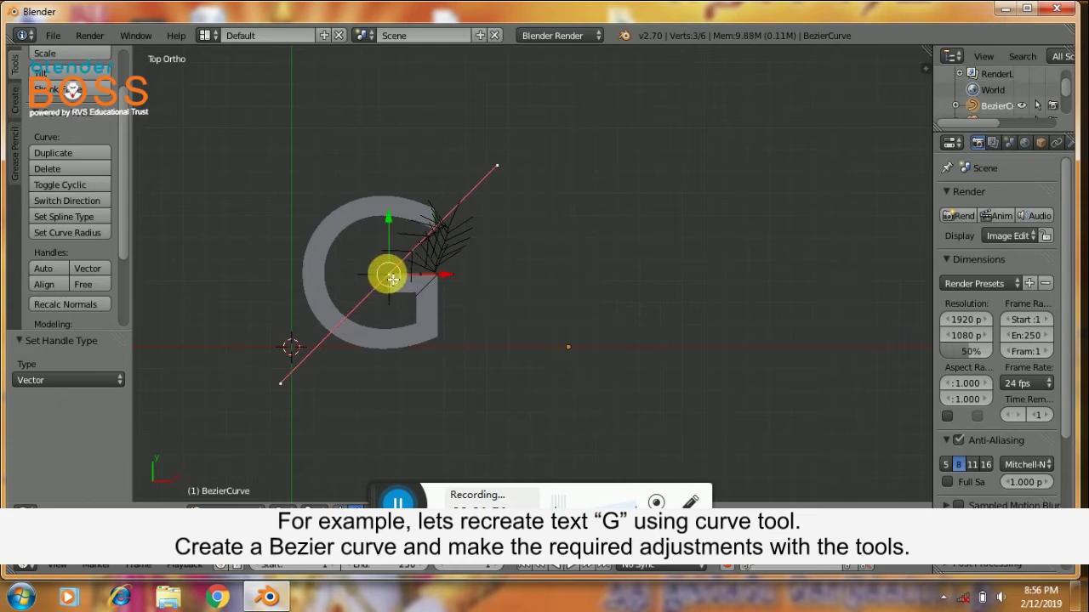
left_click(85, 270)
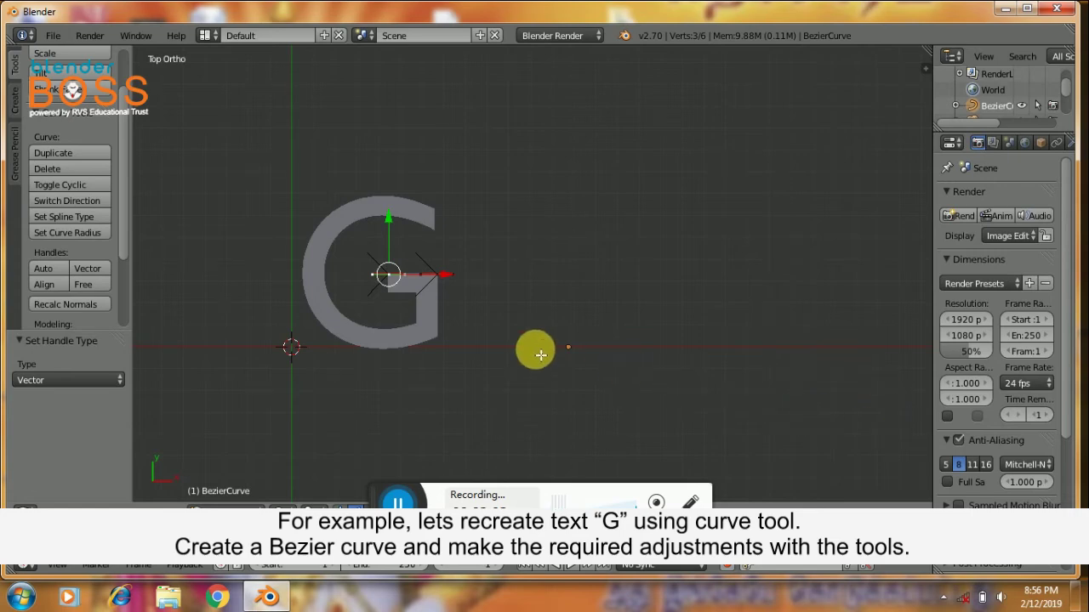
Step: In the sidebar's Curve Display, toggle Normal on then off, leaving only handles, and zoom in
key("n")
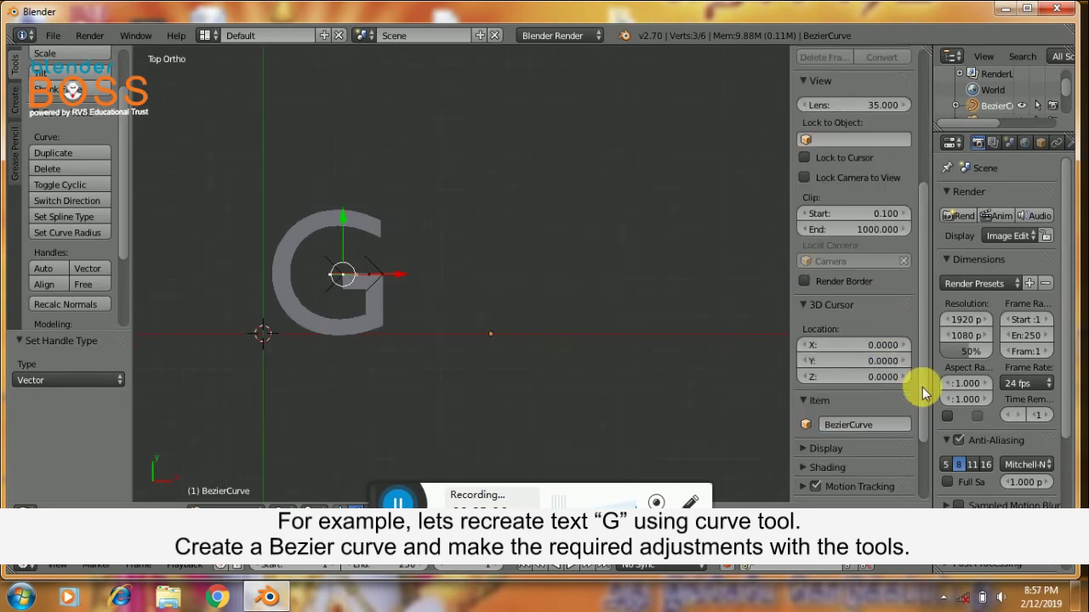
scroll(923, 400, "down", 4)
left_click(866, 443)
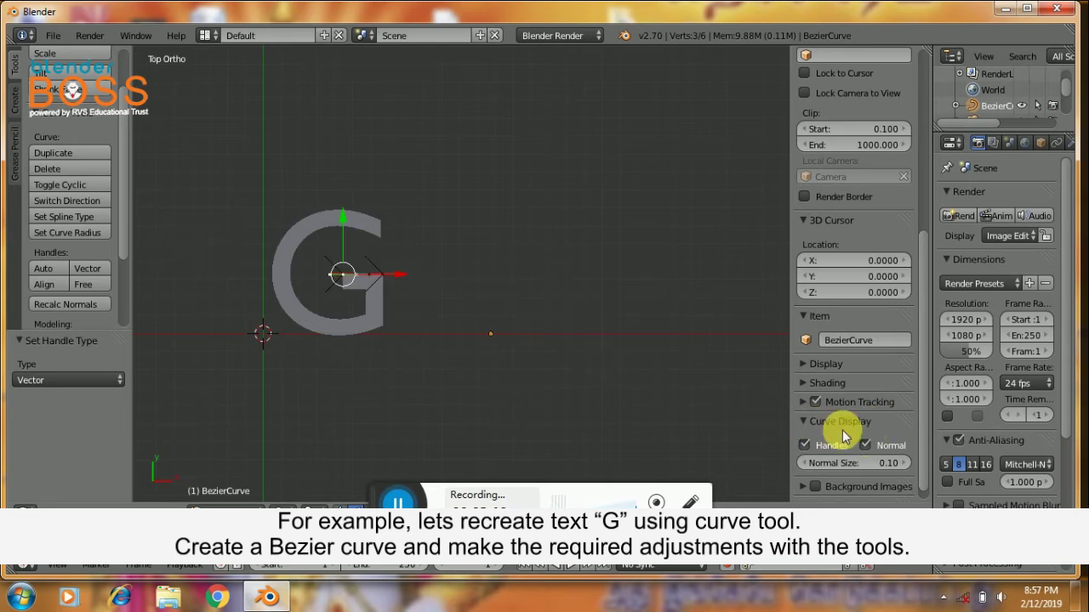
left_click(865, 445)
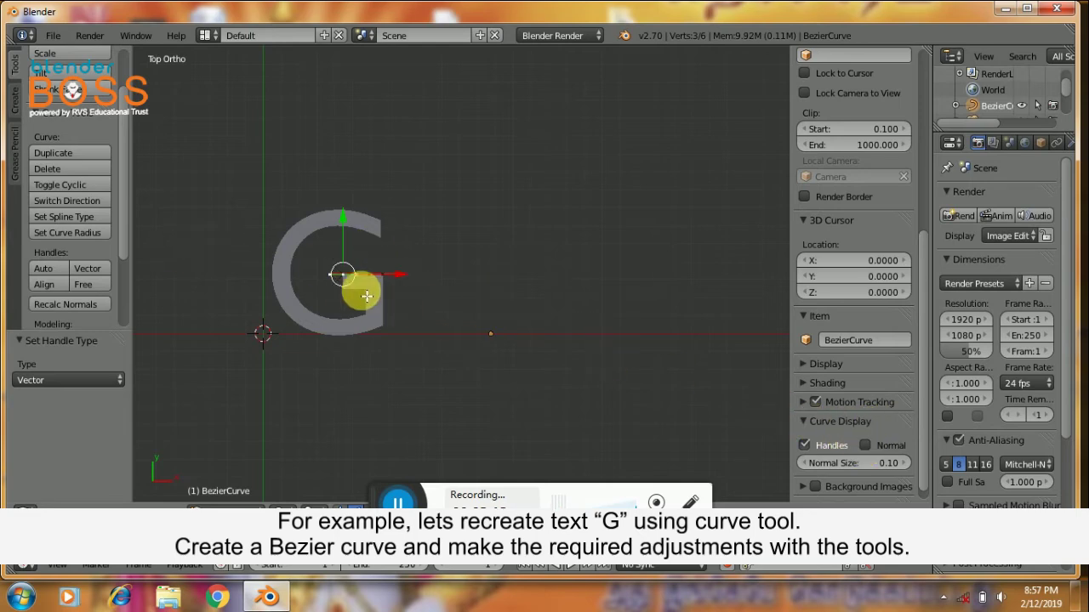
scroll(364, 288, "up", 3)
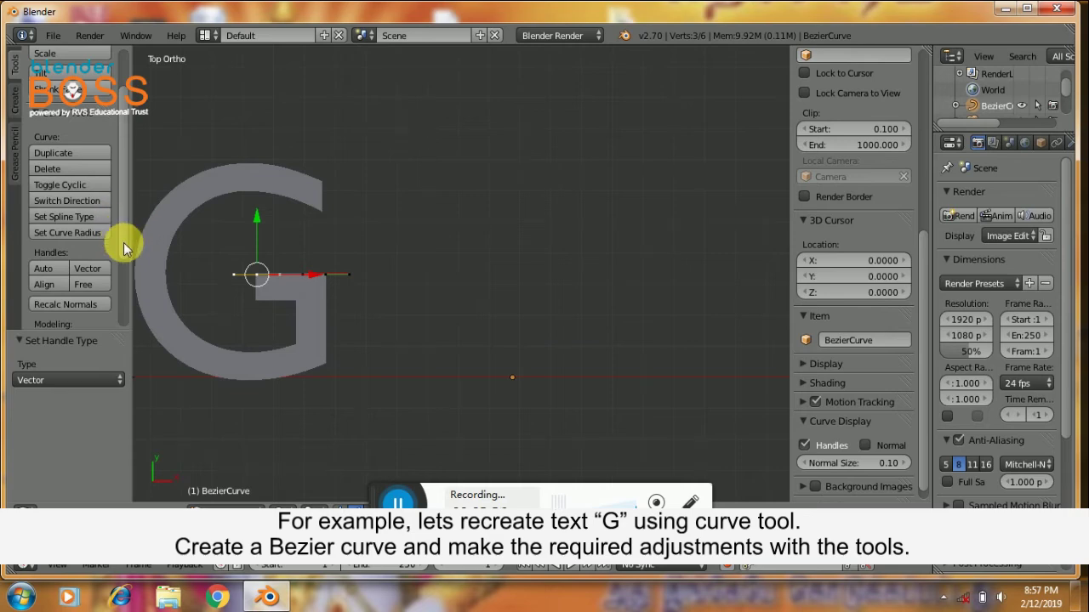
Step: Extrude a new point from the curve end, placed just below the previous one
scroll(123, 242, "down", 2)
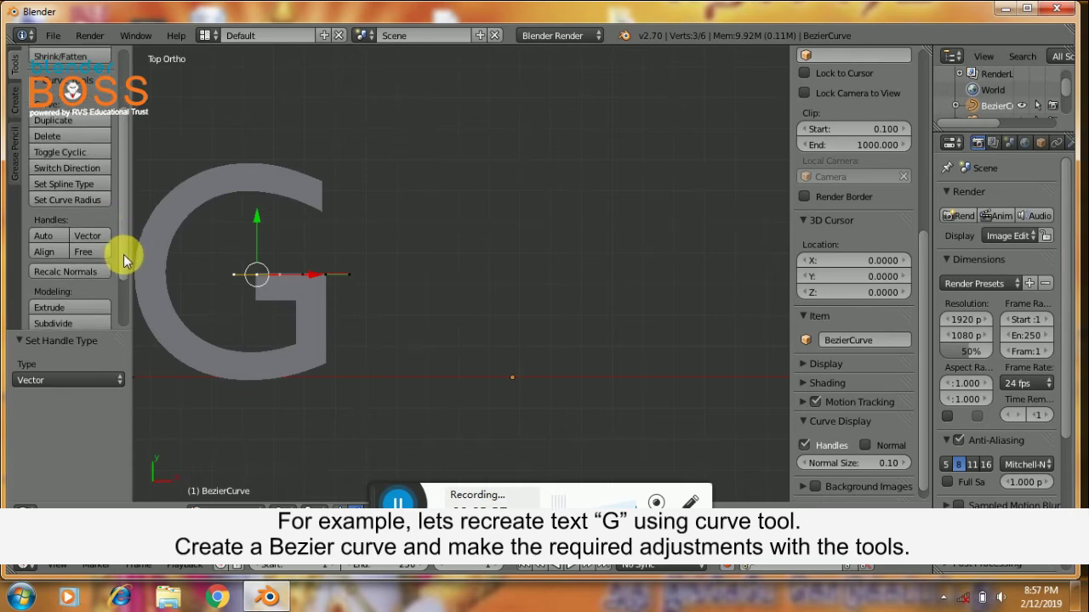
left_click(80, 307)
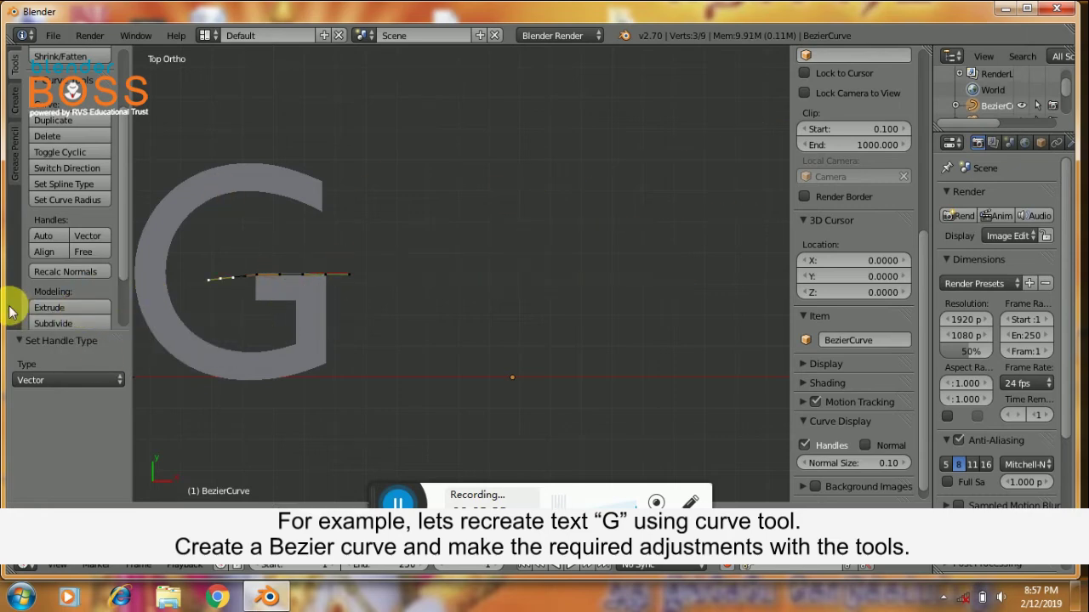
left_click(83, 341)
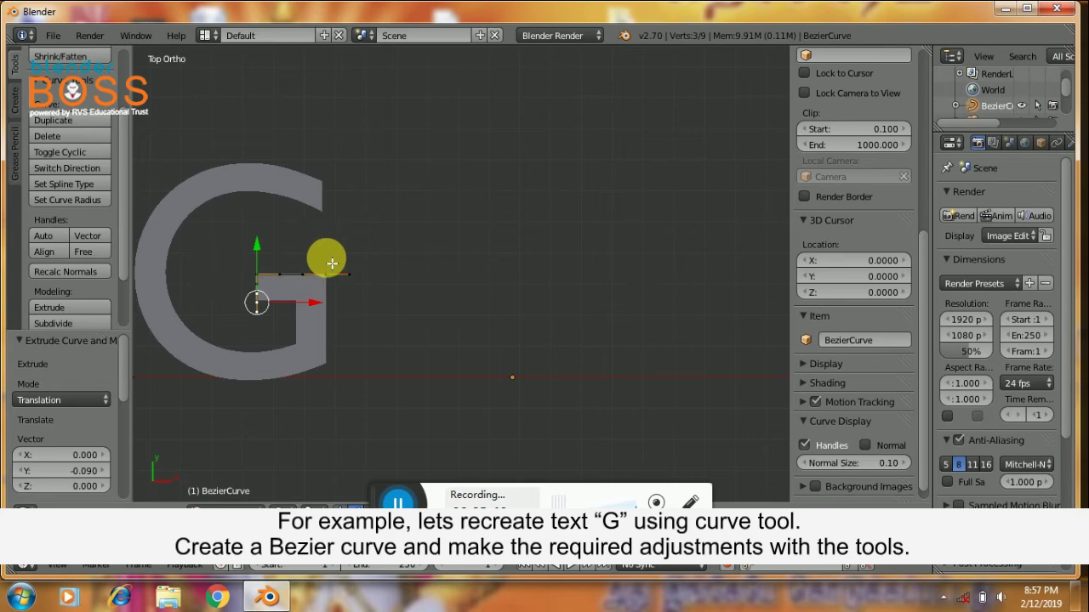
scroll(324, 283, "up", 2)
scroll(323, 286, "down", 2)
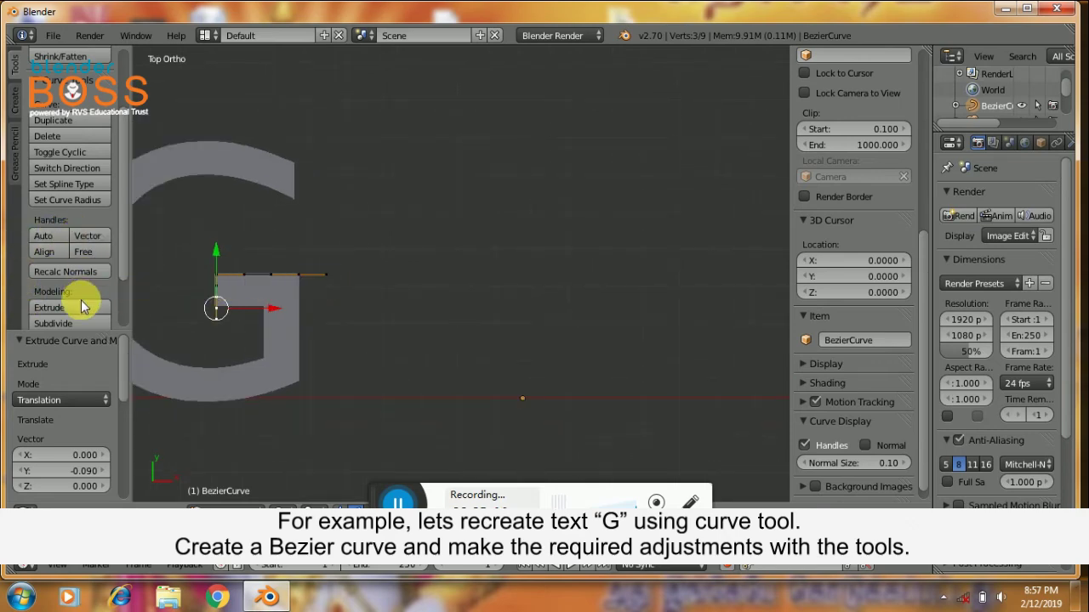
Step: Extrude points along X across the G's crossbar and along Y down the inner stem
left_click(77, 306)
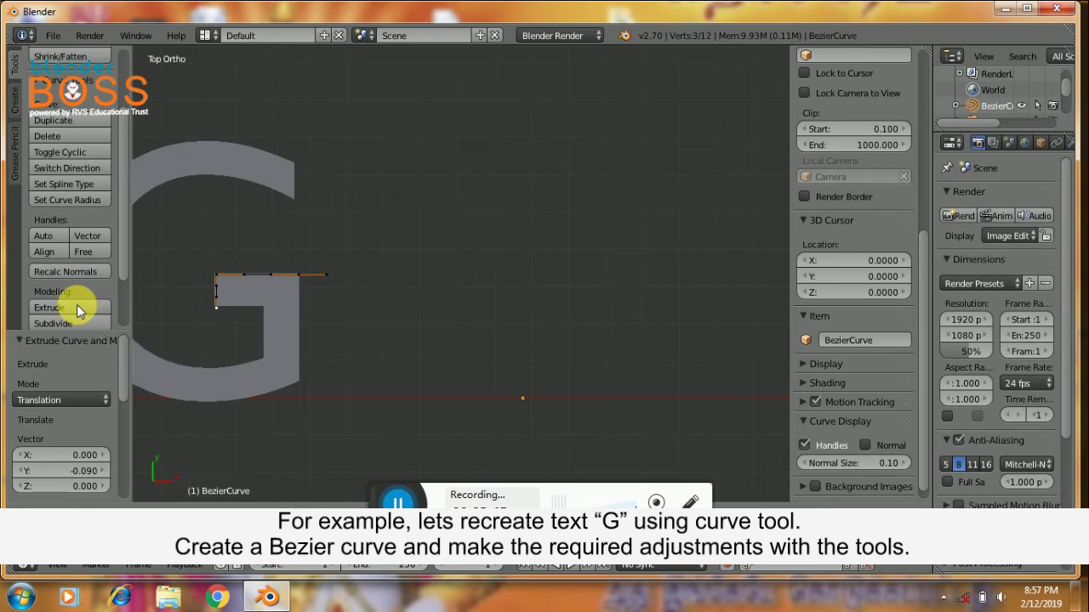
key("x")
left_click(124, 304)
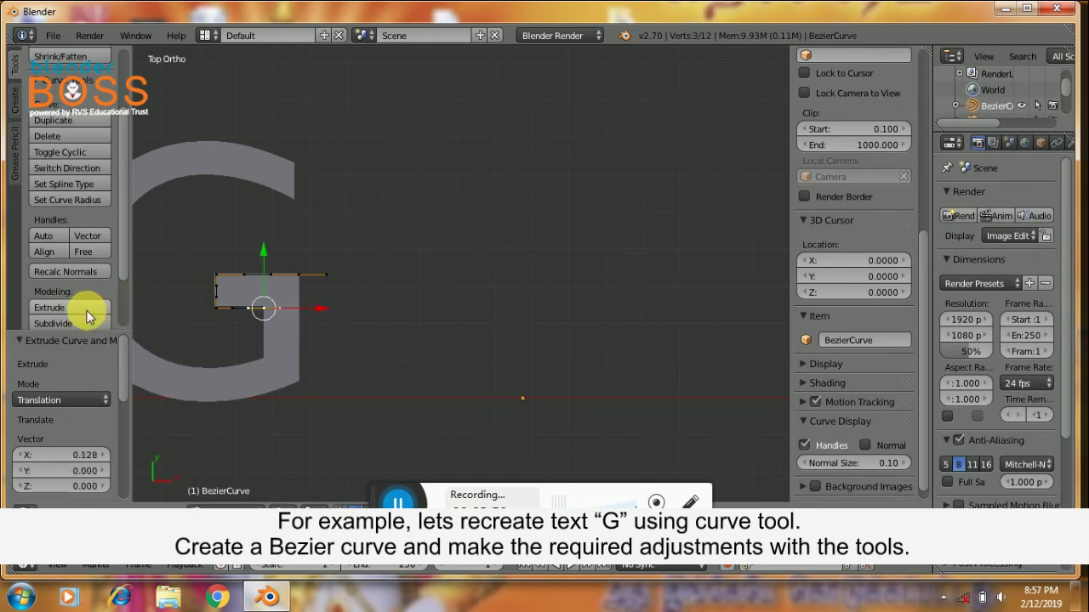
left_click(88, 313)
key("y")
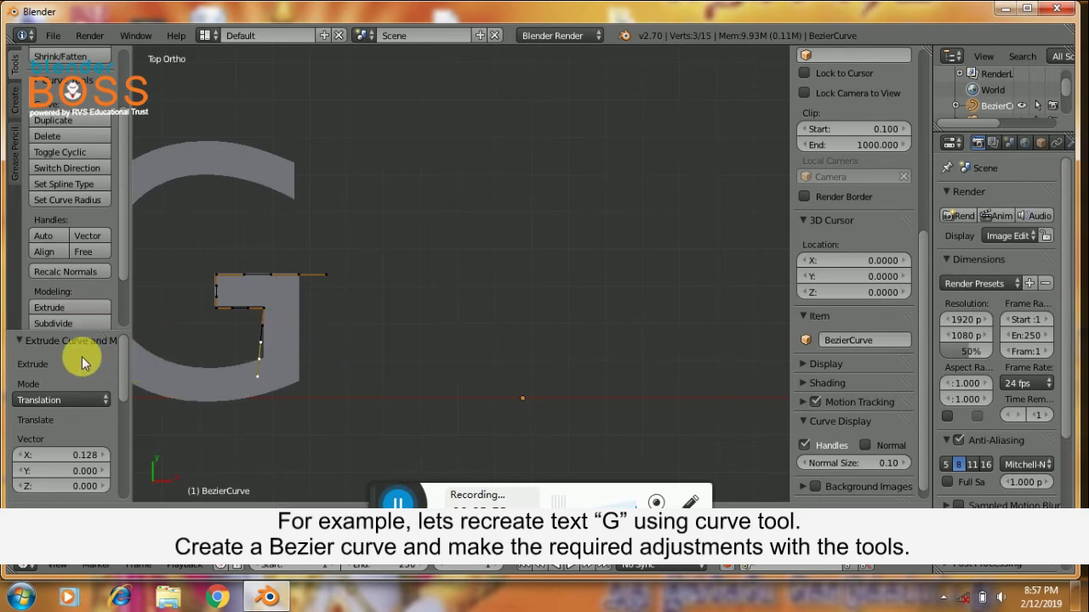
left_click(87, 356)
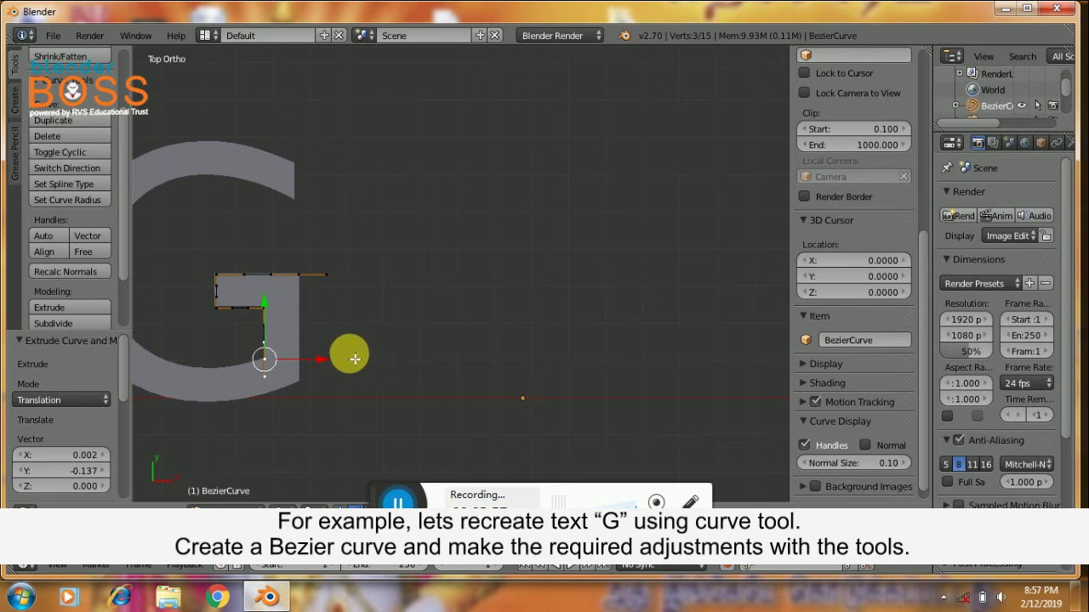
middle_click_drag(352, 355, 505, 335, "shift")
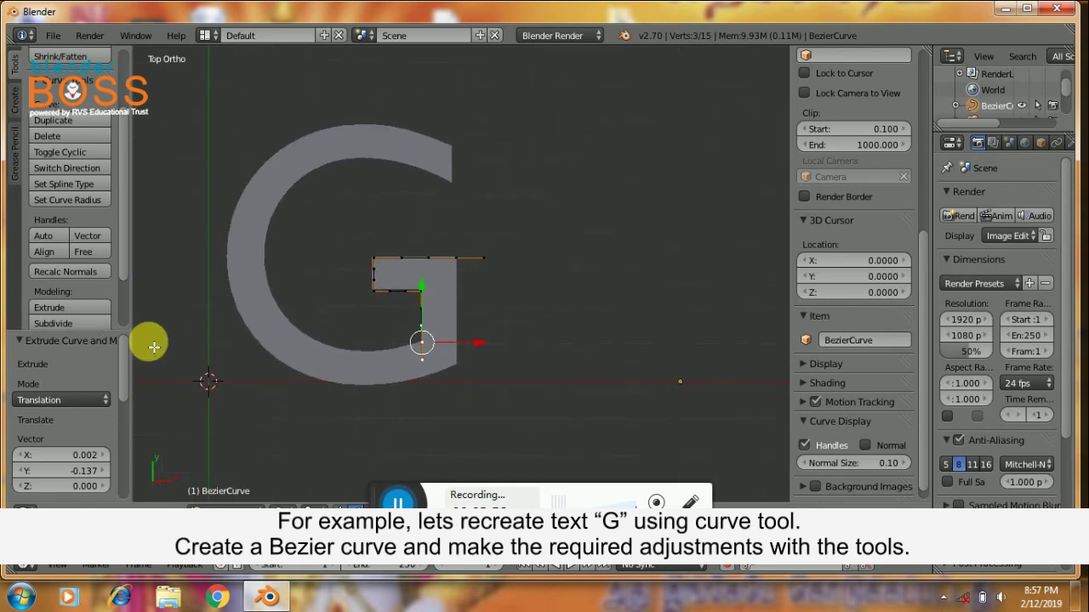
left_click(71, 307)
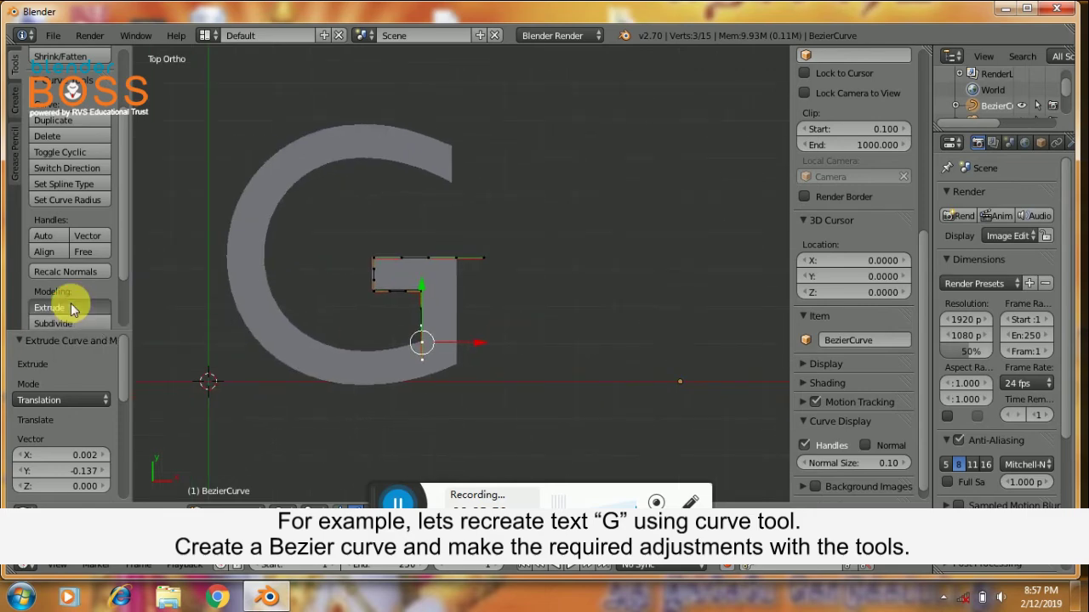
Step: Extrude new curve points to the G's upper tip, the top of the arc, and below the G
left_click(100, 146)
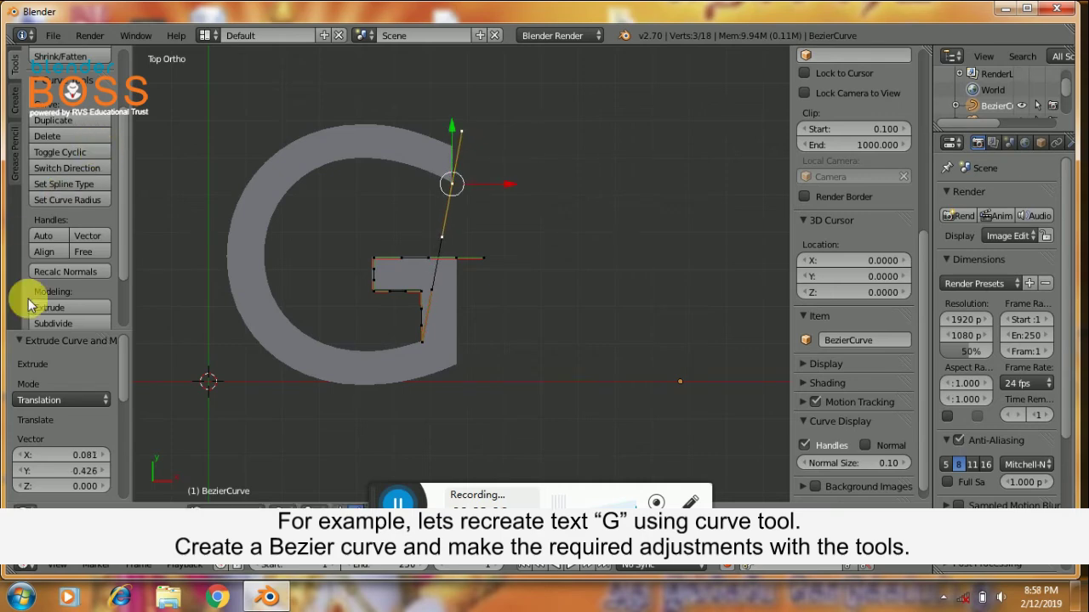
left_click(55, 310)
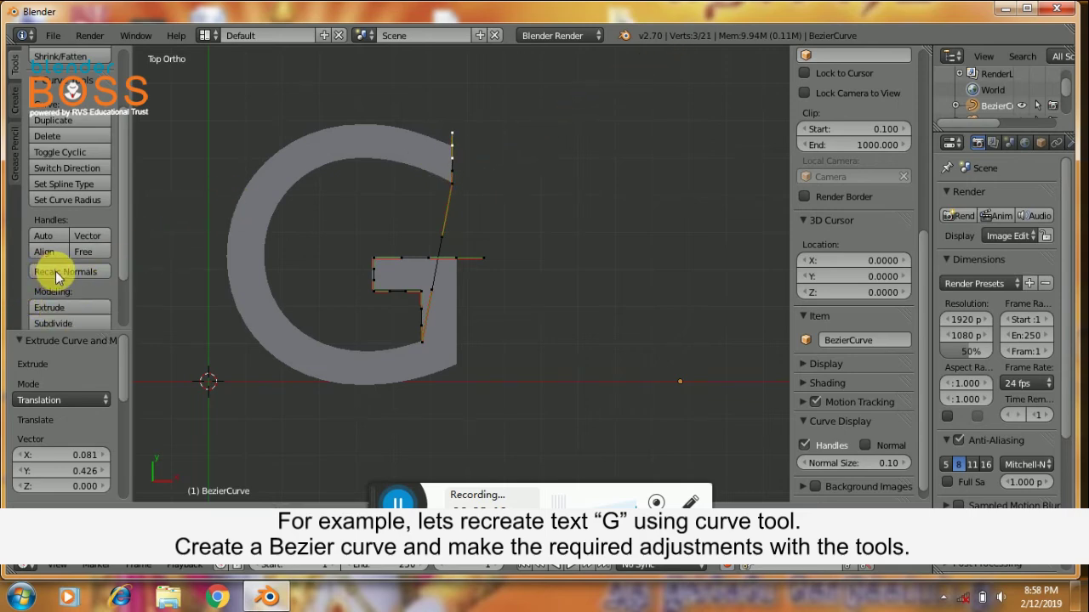
left_click(55, 271)
left_click(47, 312)
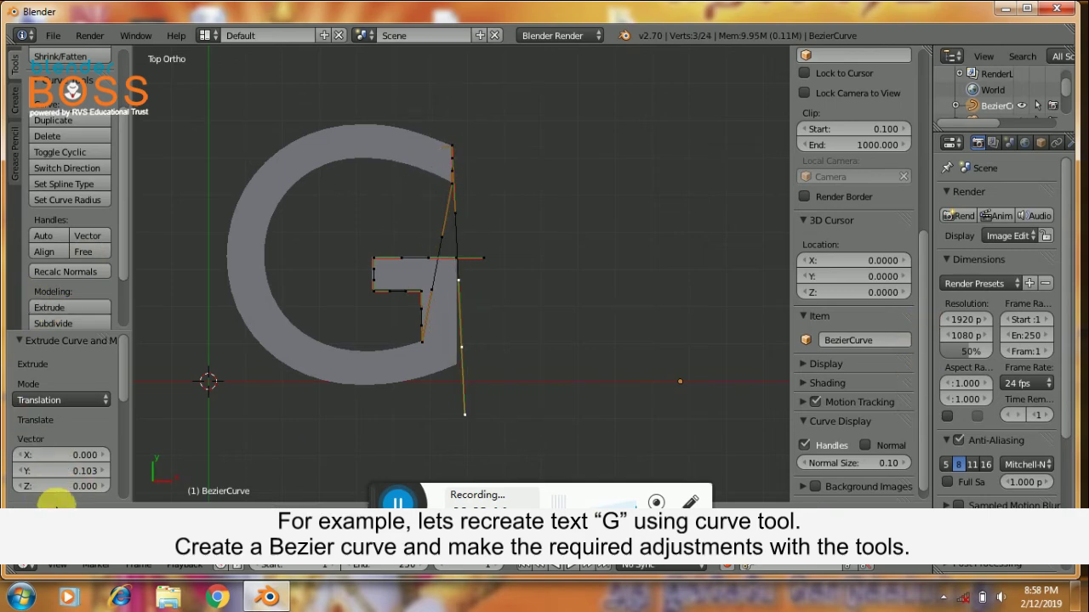
left_click(50, 48)
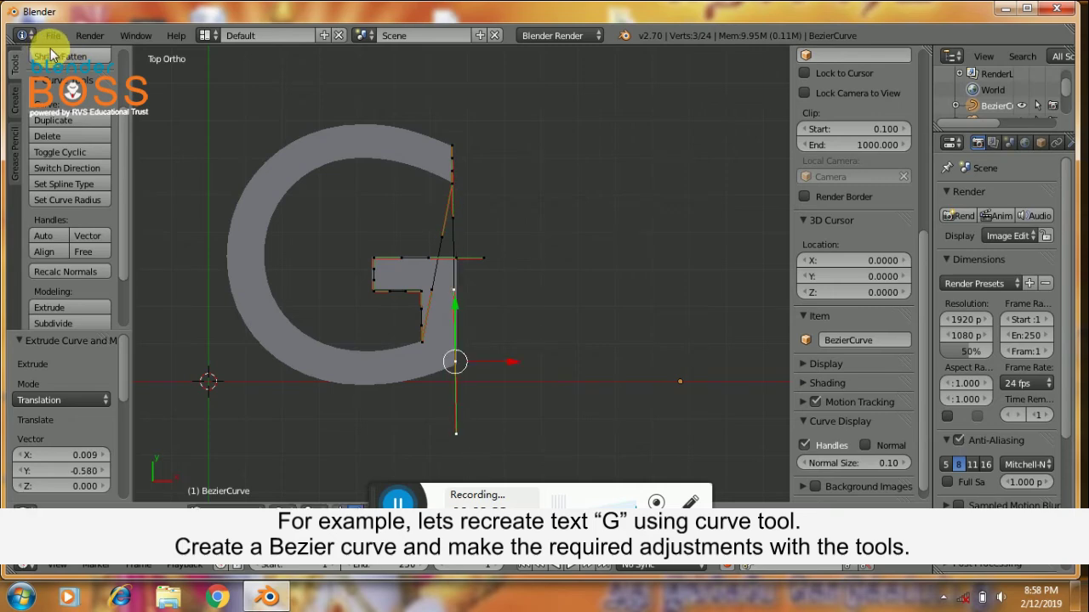
Step: Slide the right-side point and handle left, then push the left point and lower handle outward
right_click(456, 221)
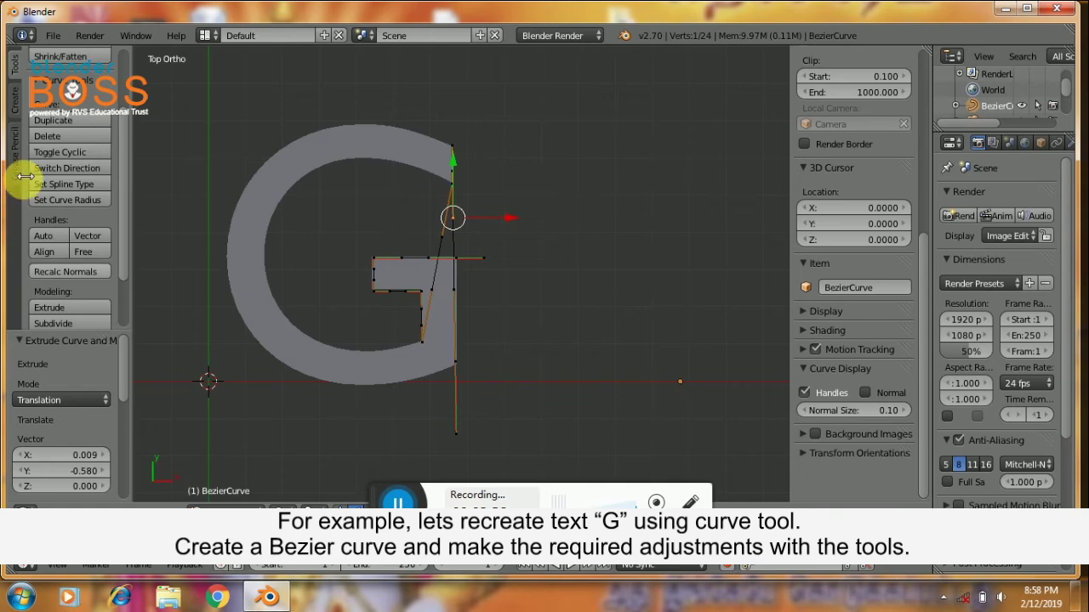
left_click_drag(505, 219, 336, 206)
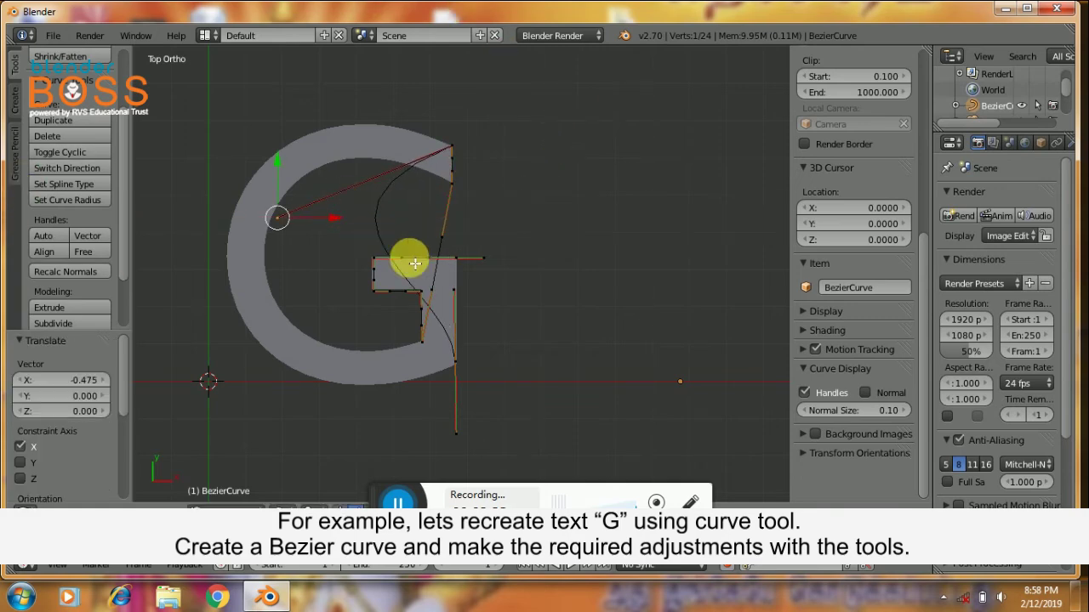
right_click(463, 295)
left_click_drag(502, 299, 327, 366)
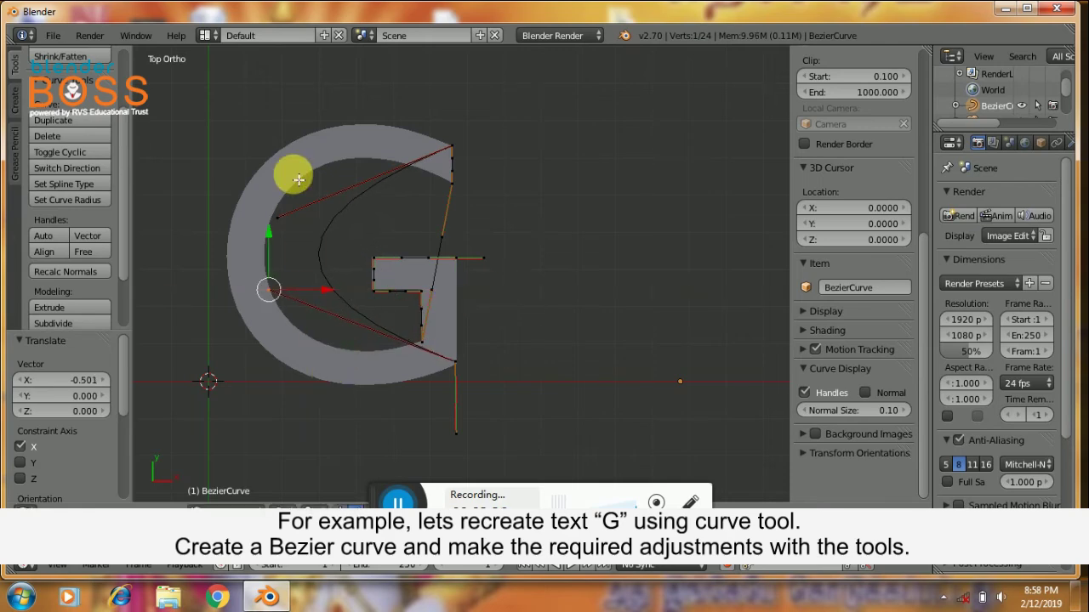
right_click(279, 217)
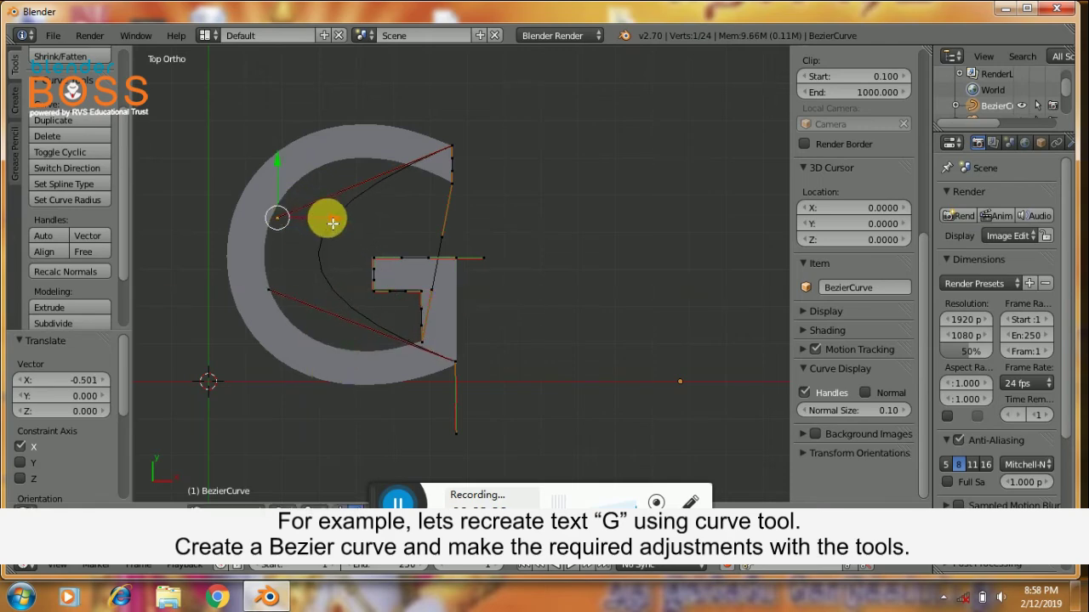
left_click_drag(323, 216, 271, 226)
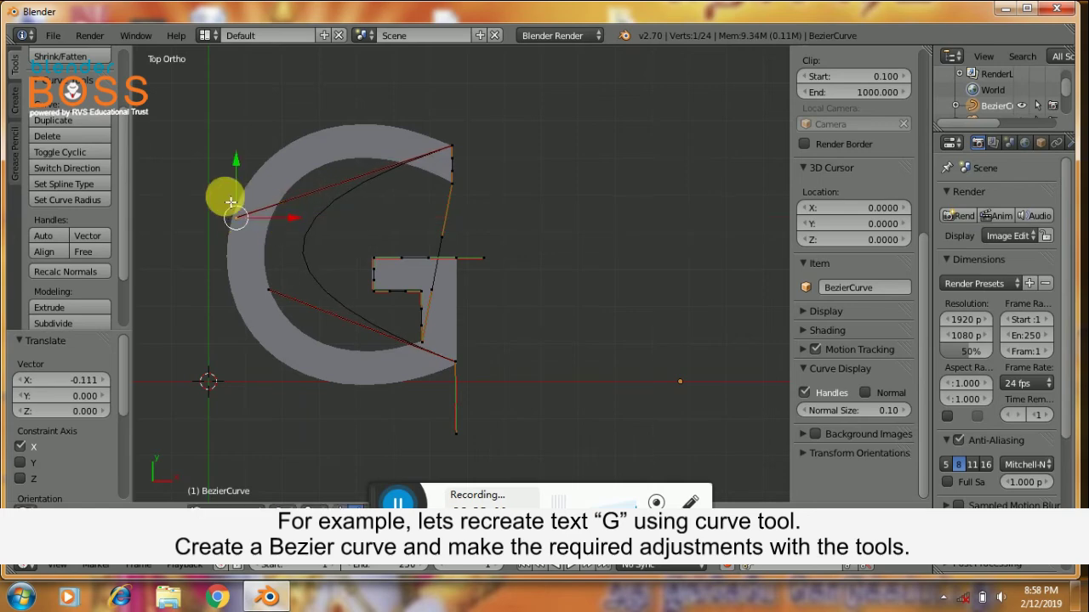
right_click(274, 287)
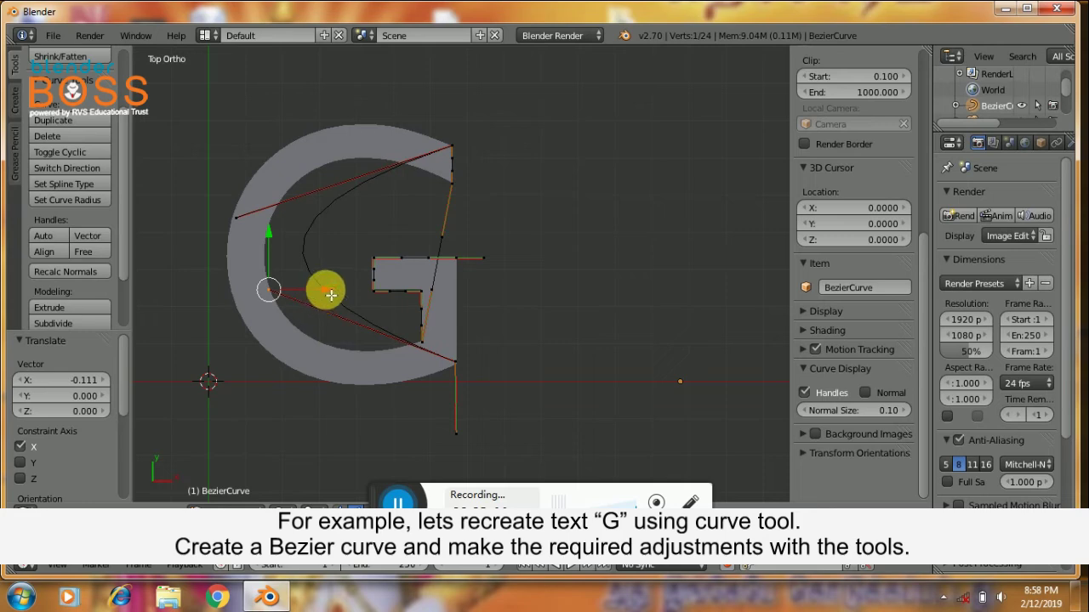
left_click_drag(323, 291, 252, 393)
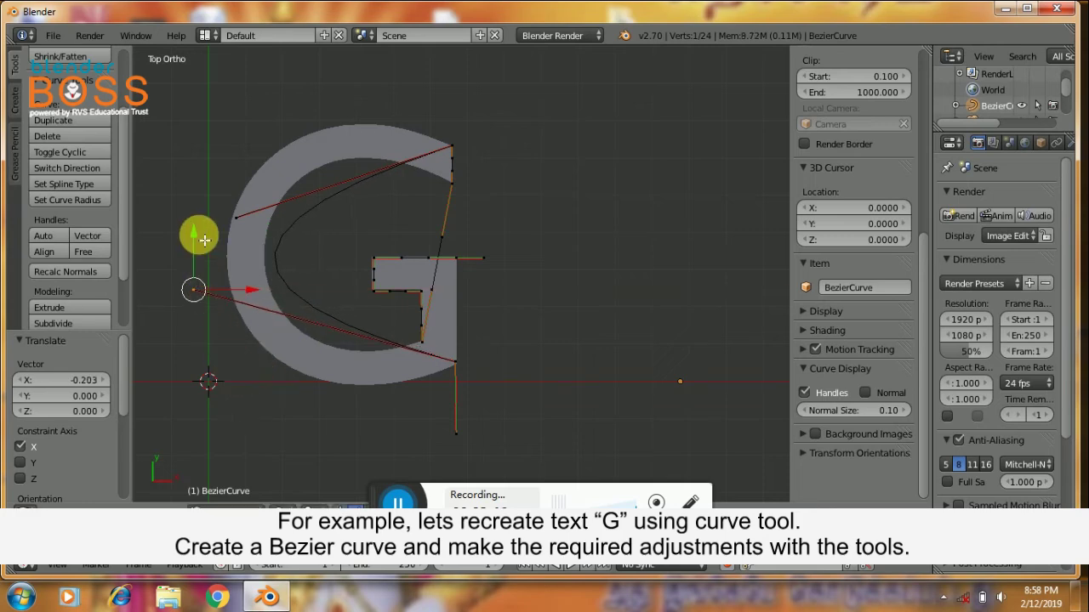
left_click_drag(202, 265, 206, 316)
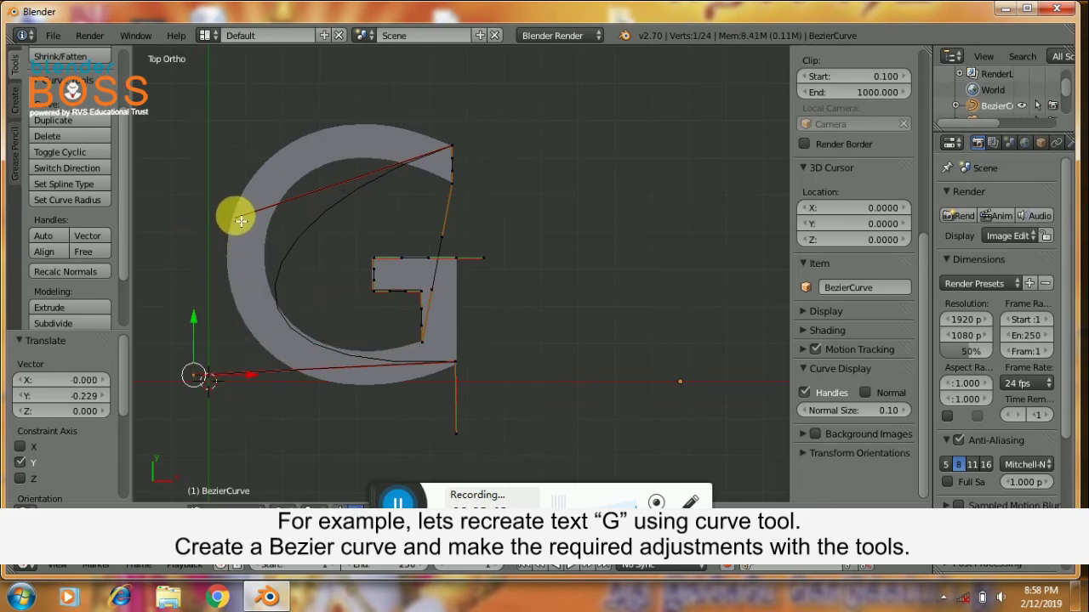
Step: Pull the upper-left handle up and left, and the lower handle down and left
right_click(236, 217)
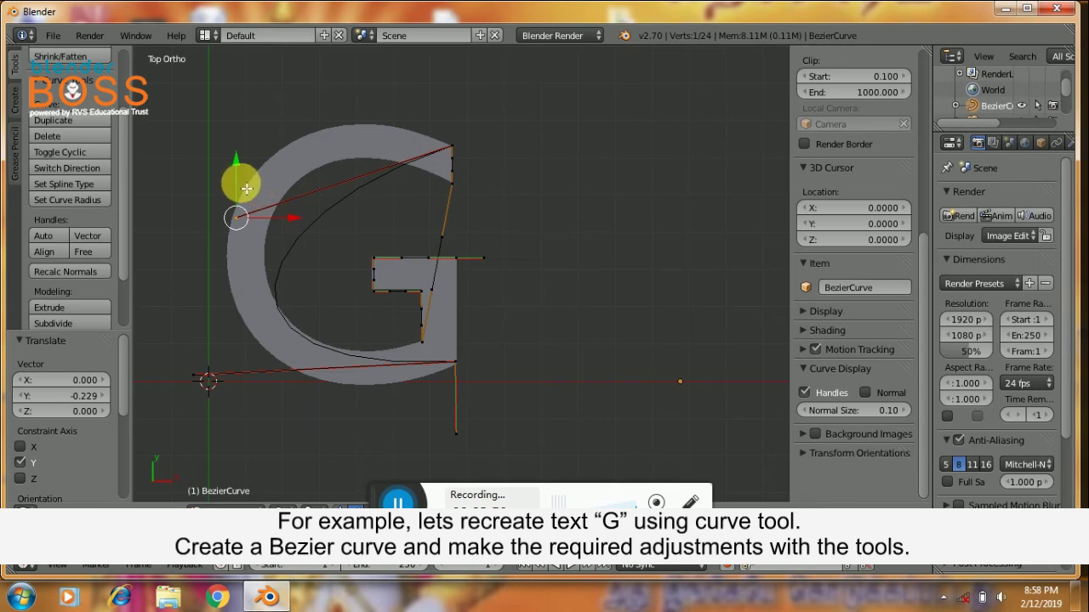
left_click_drag(246, 188, 210, 113)
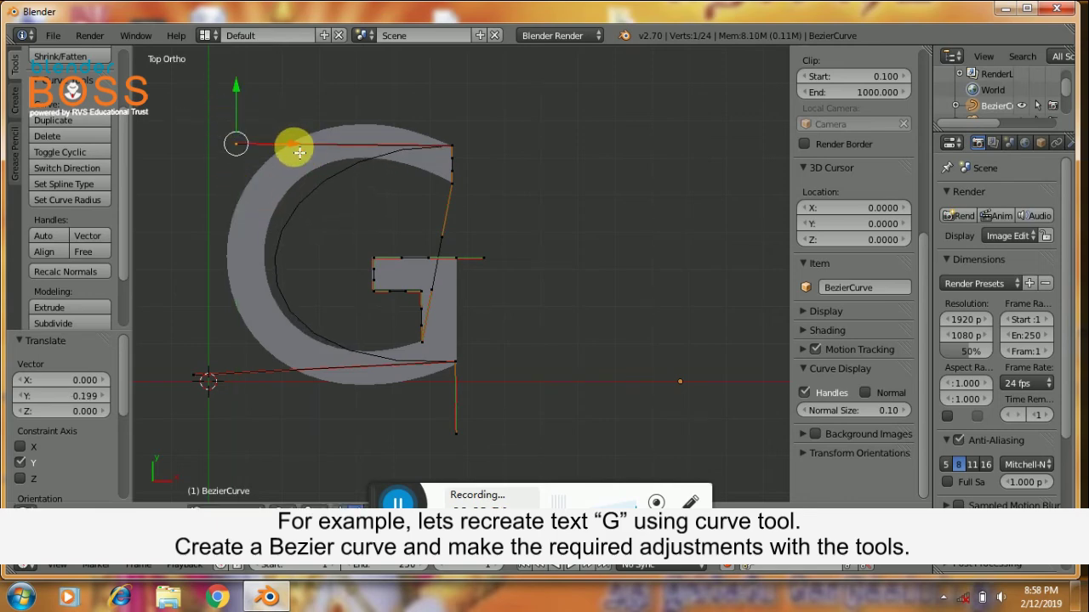
left_click_drag(294, 145, 206, 154)
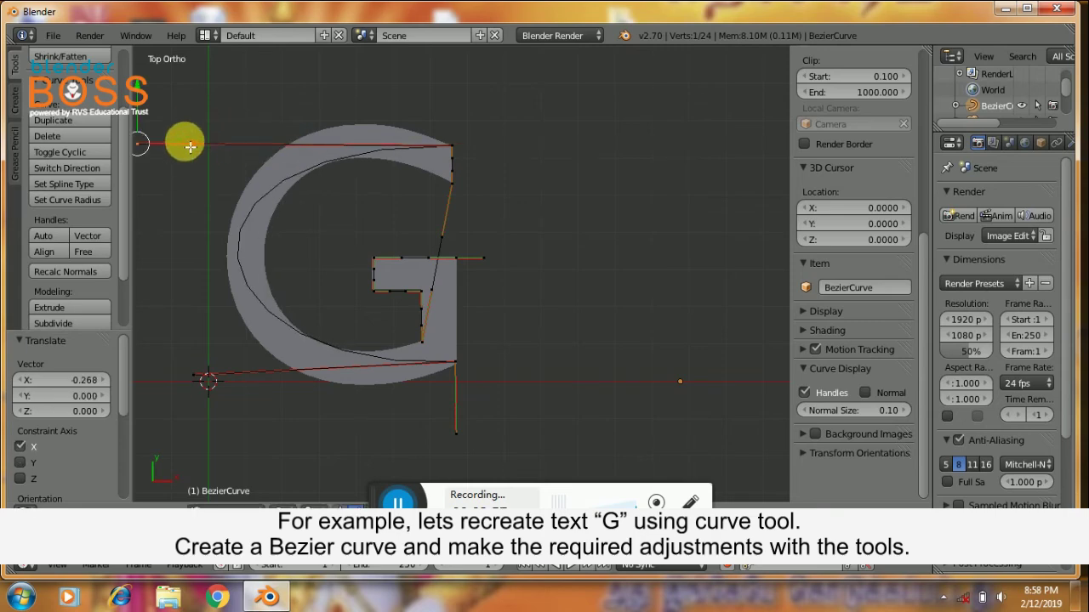
scroll(211, 152, "down", 3)
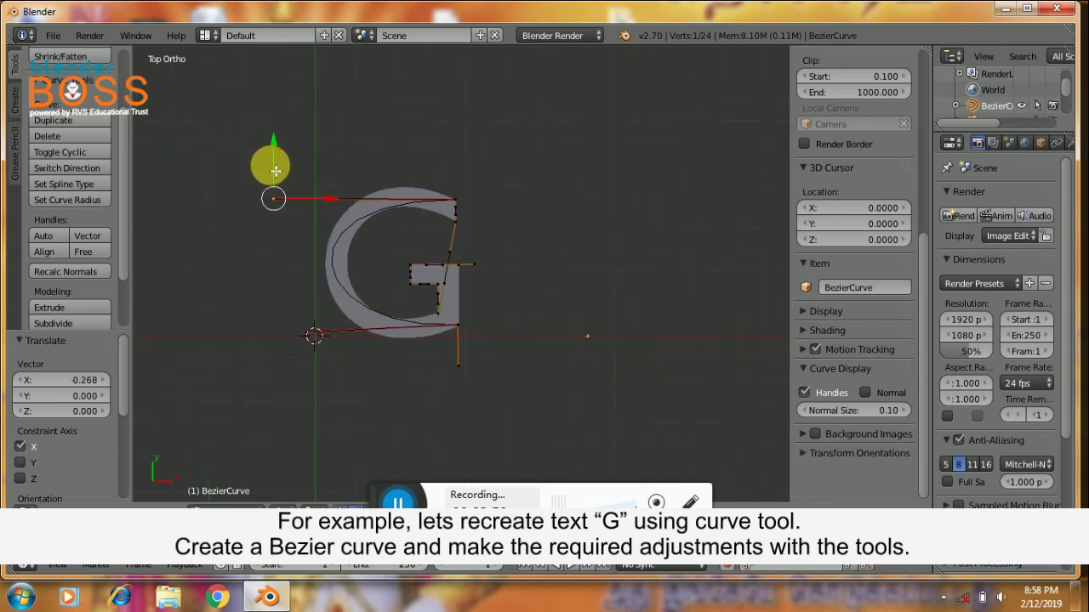
left_click_drag(276, 171, 275, 139)
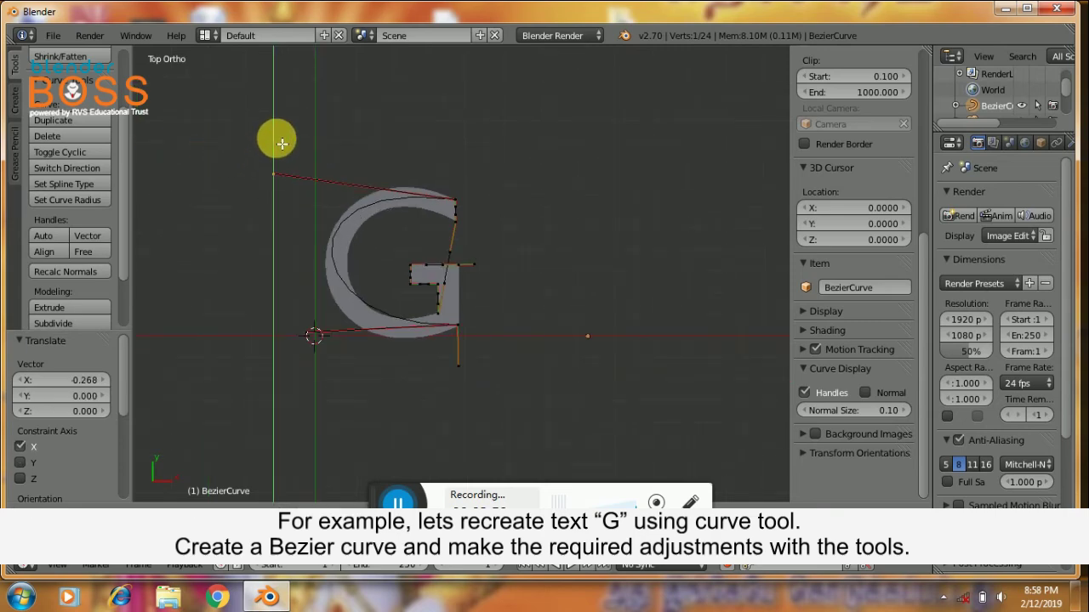
right_click(327, 331)
left_click_drag(306, 283, 305, 325)
mouse_move(376, 385)
left_mouse_down()
mouse_move(343, 391)
mouse_move(364, 384)
left_mouse_up()
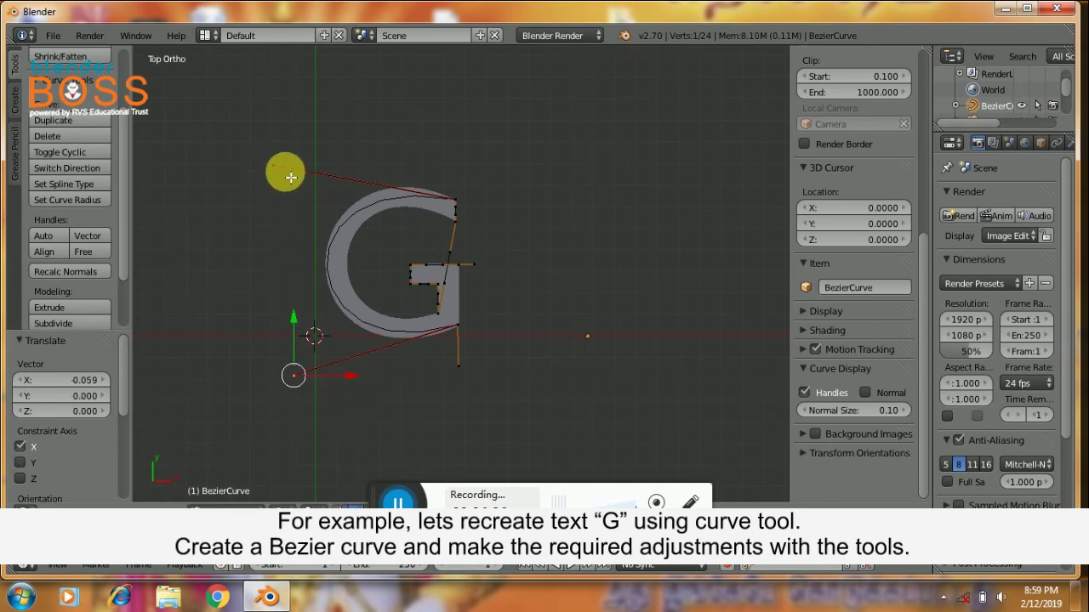
Step: Fine-tune the upper and lower handle endpoints so the curve hugs the G's upper arc
right_click(276, 167)
mouse_move(337, 173)
left_mouse_down()
mouse_move(328, 165)
mouse_move(343, 170)
left_mouse_up()
left_click_drag(290, 141, 284, 118)
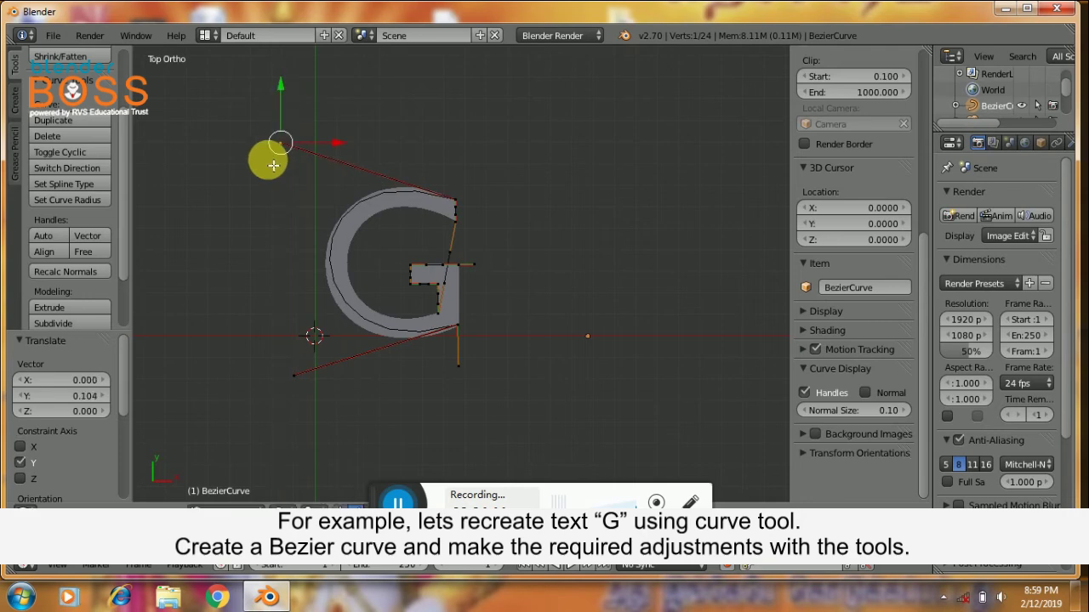
right_click(298, 374)
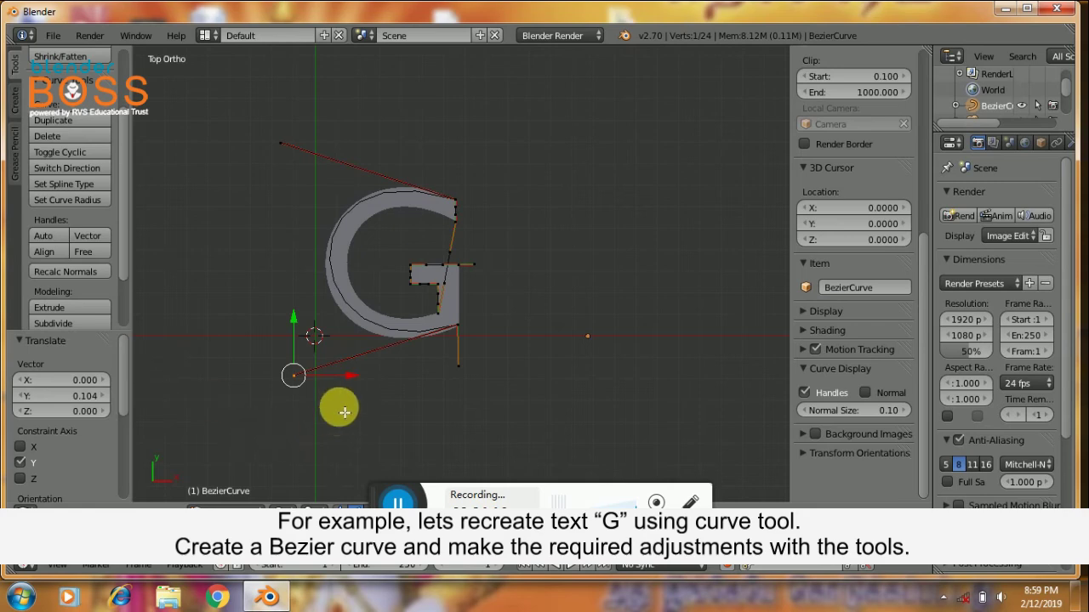
left_click_drag(360, 377, 280, 350)
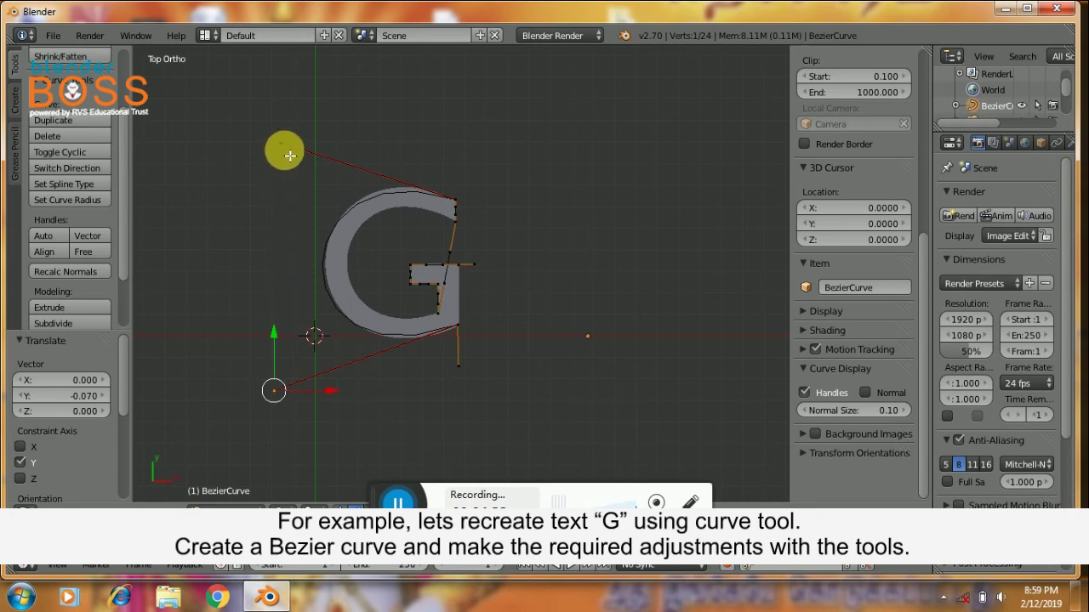
left_click_drag(287, 131, 287, 122)
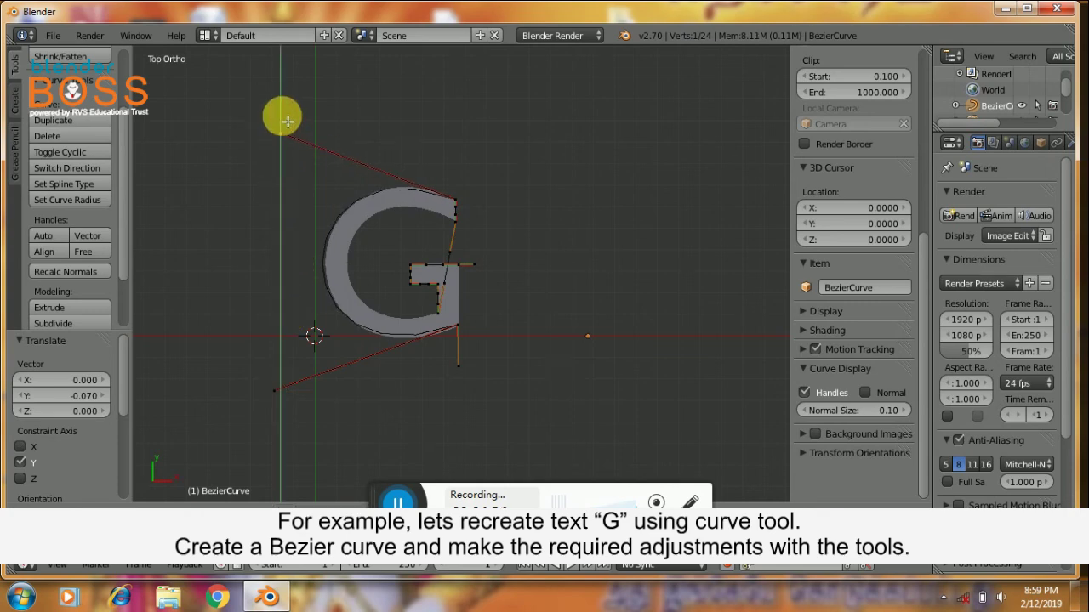
right_click(274, 391)
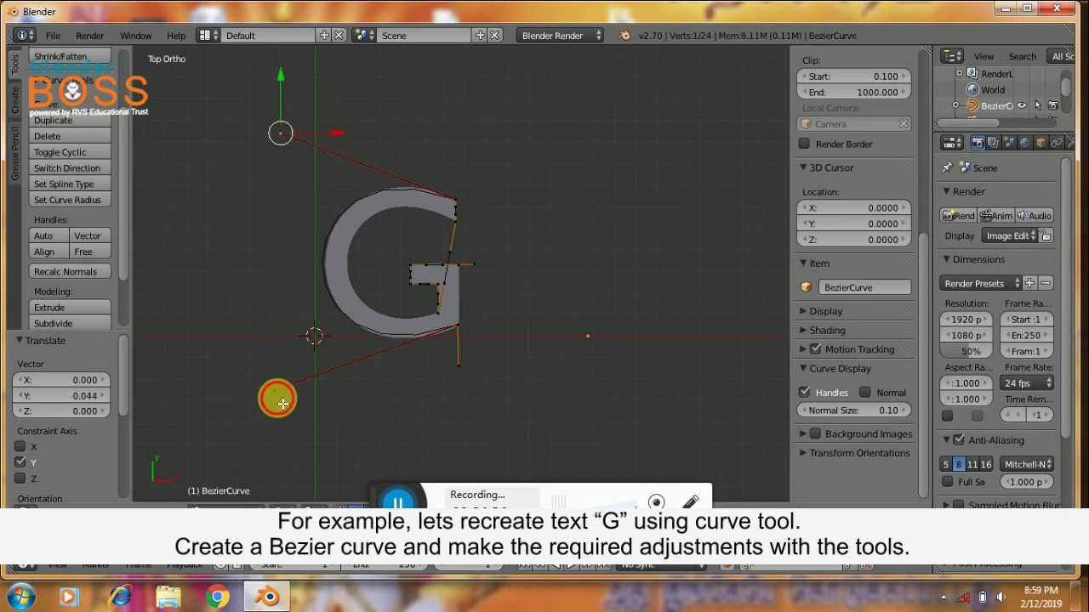
left_click_drag(280, 341, 280, 350)
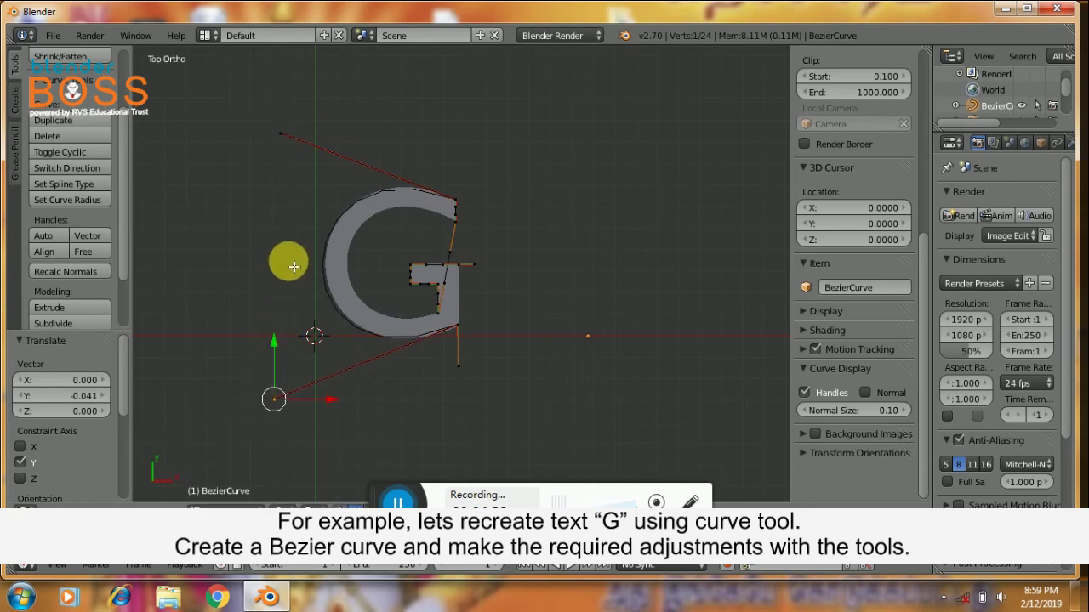
right_click(287, 137)
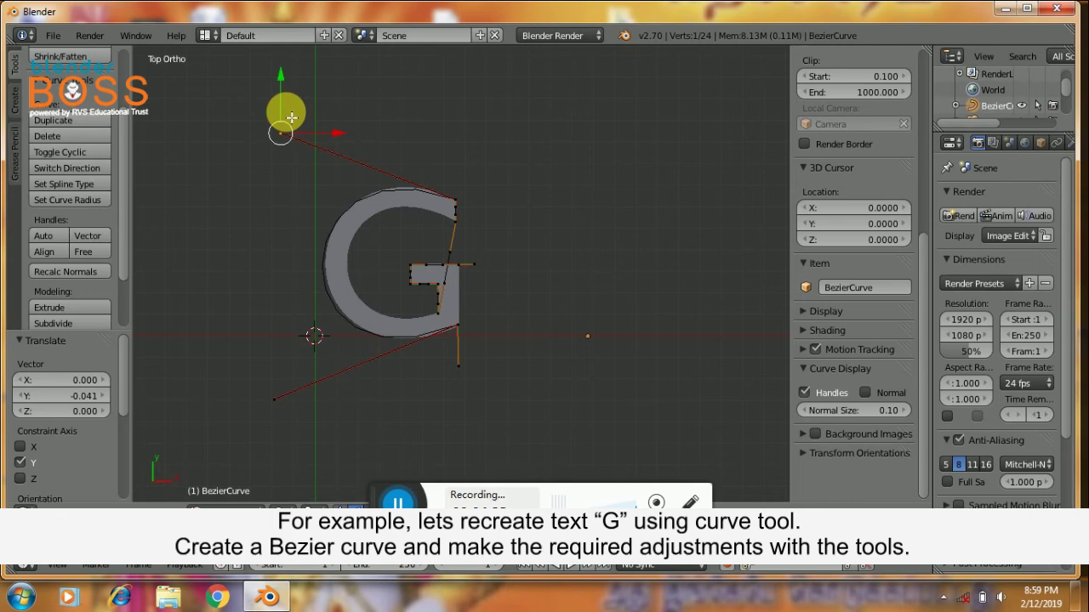
left_click_drag(292, 118, 294, 113)
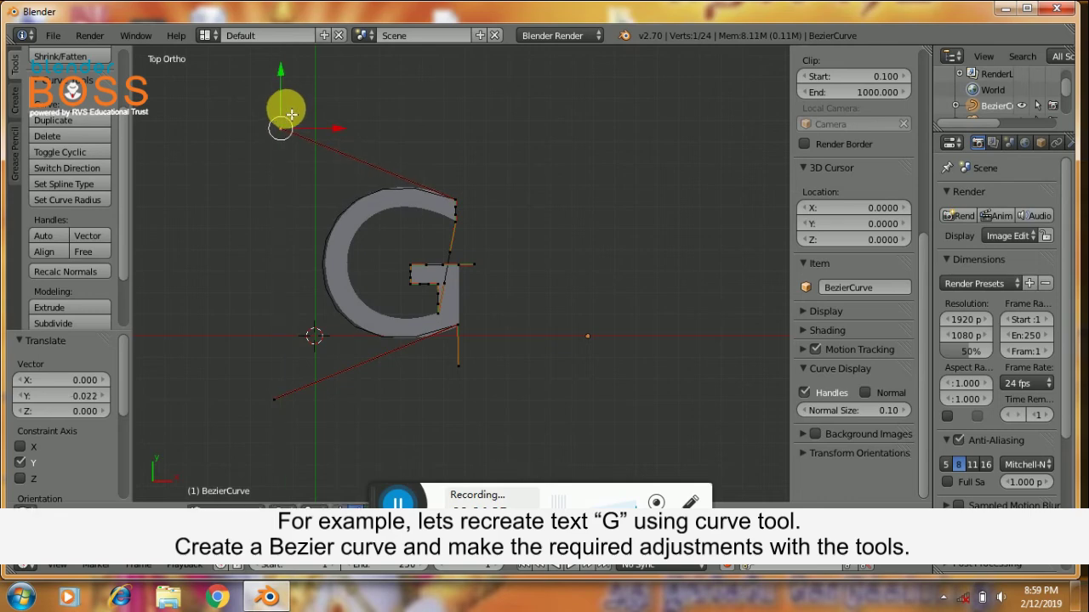
right_click(471, 251)
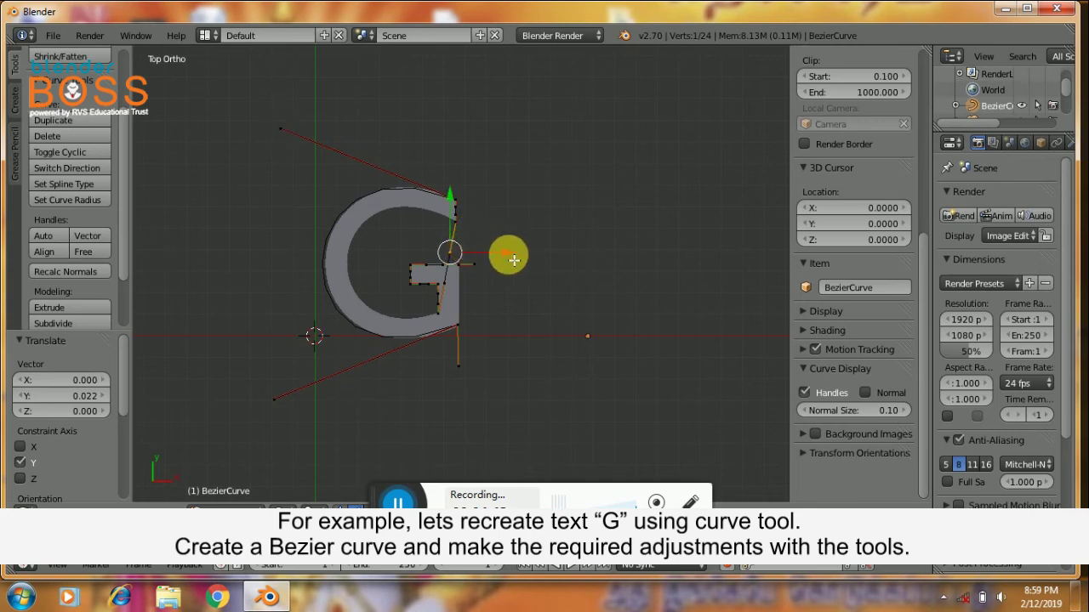
Step: Move the G's right-side curve point left along the X axis
key("g")
key("x")
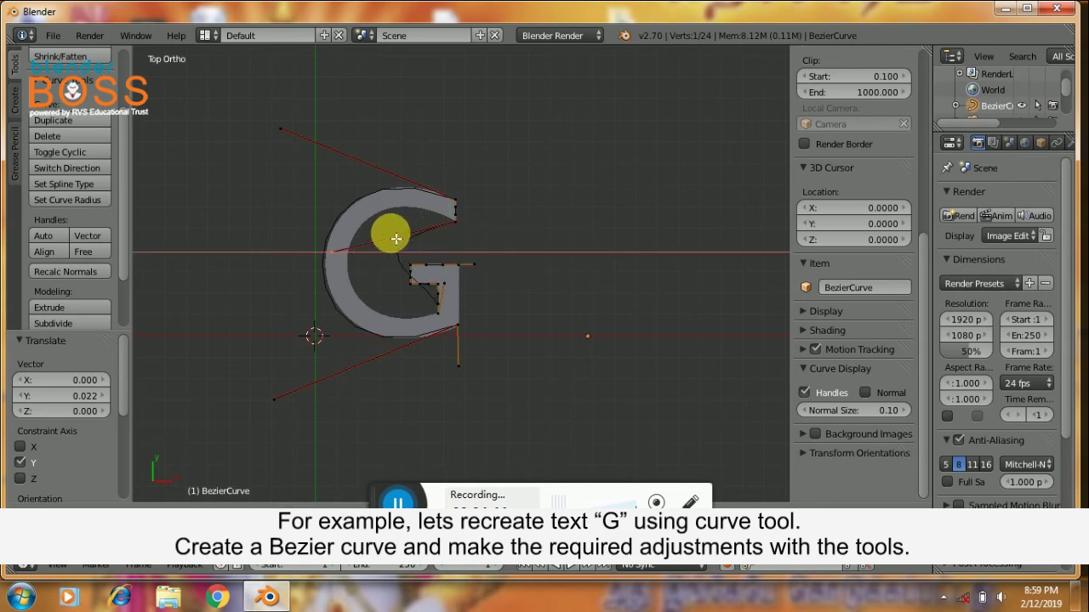
left_click(396, 239)
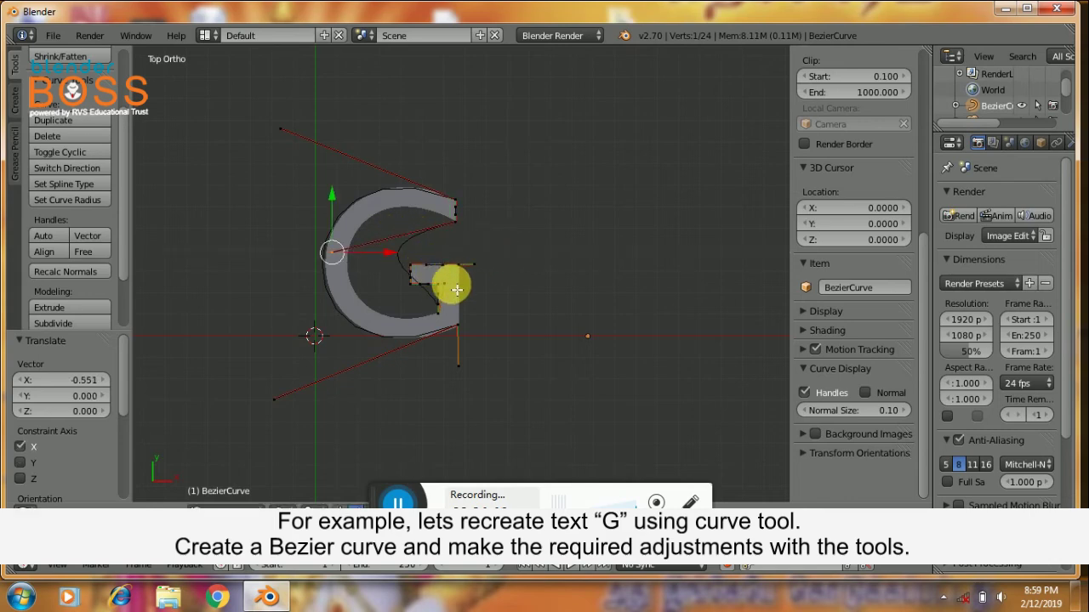
left_click_drag(504, 290, 382, 256)
scroll(381, 255, "up", 2)
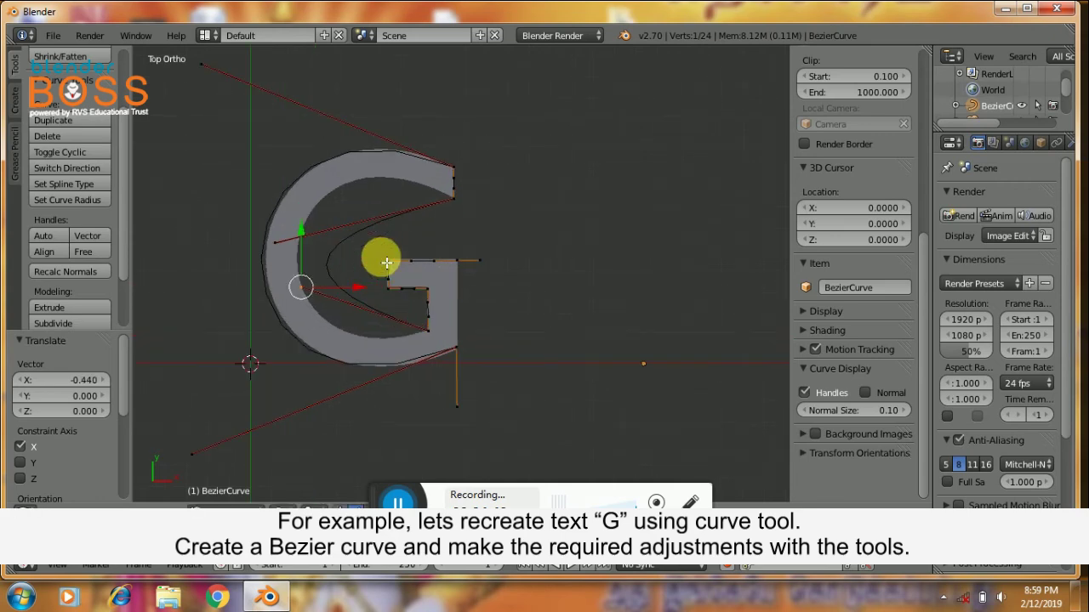
Step: Reposition the left-side control points up and down along the G's outer arc
right_click(273, 243)
left_click_drag(280, 199, 275, 146)
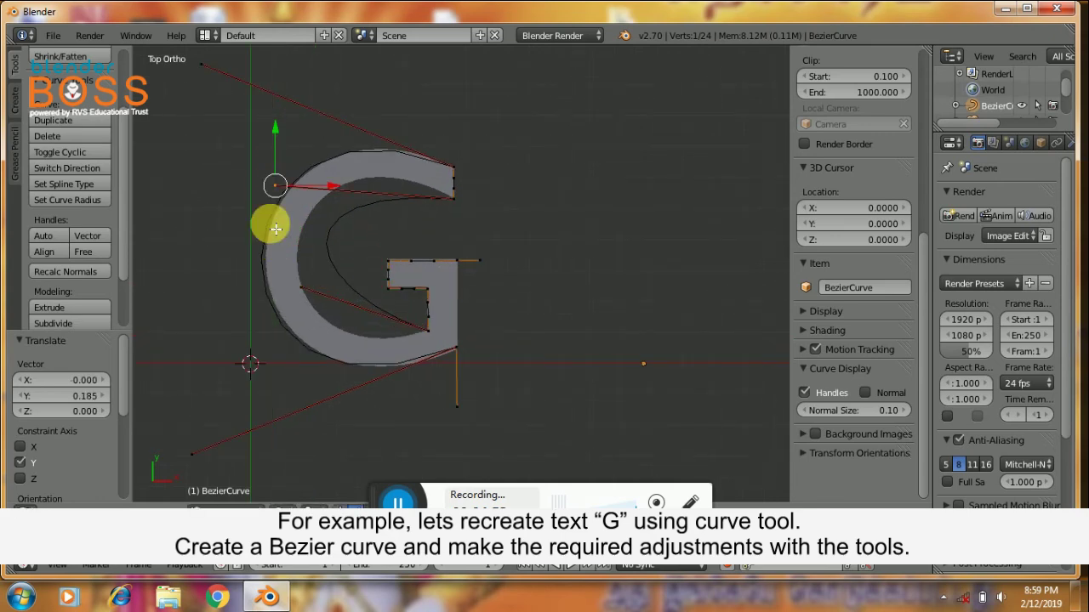
right_click(302, 292)
left_click_drag(297, 236, 293, 305)
left_click_drag(357, 340, 334, 346)
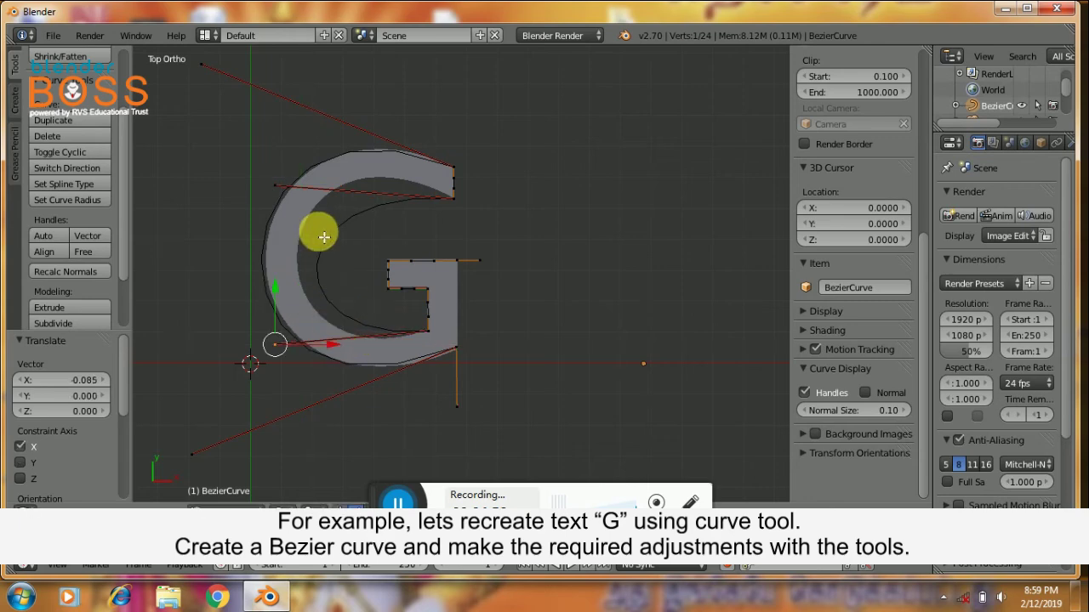
right_click(268, 185)
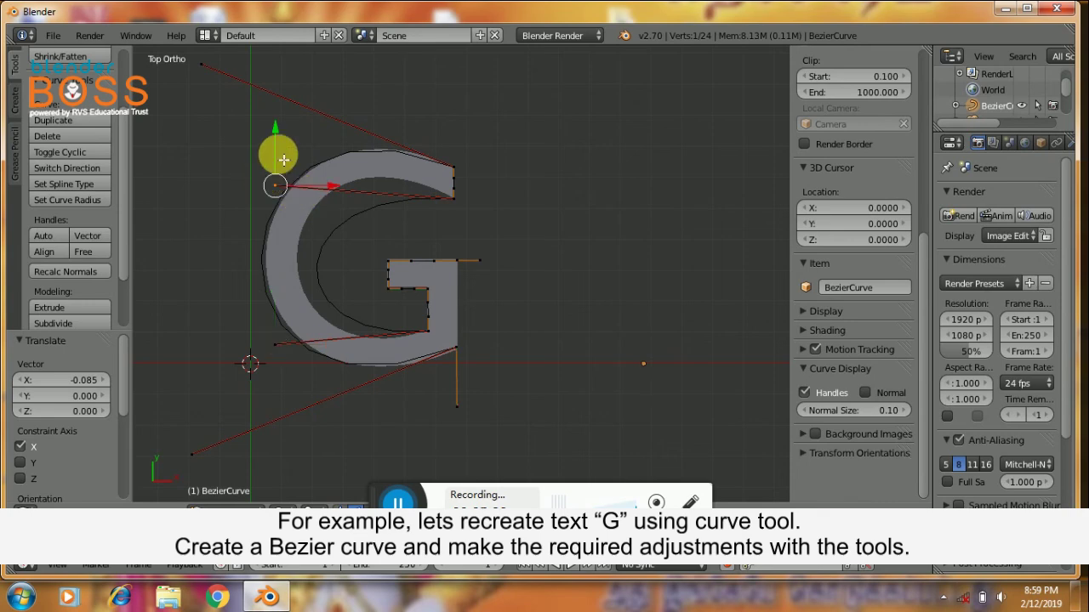
left_click_drag(275, 153, 247, 107)
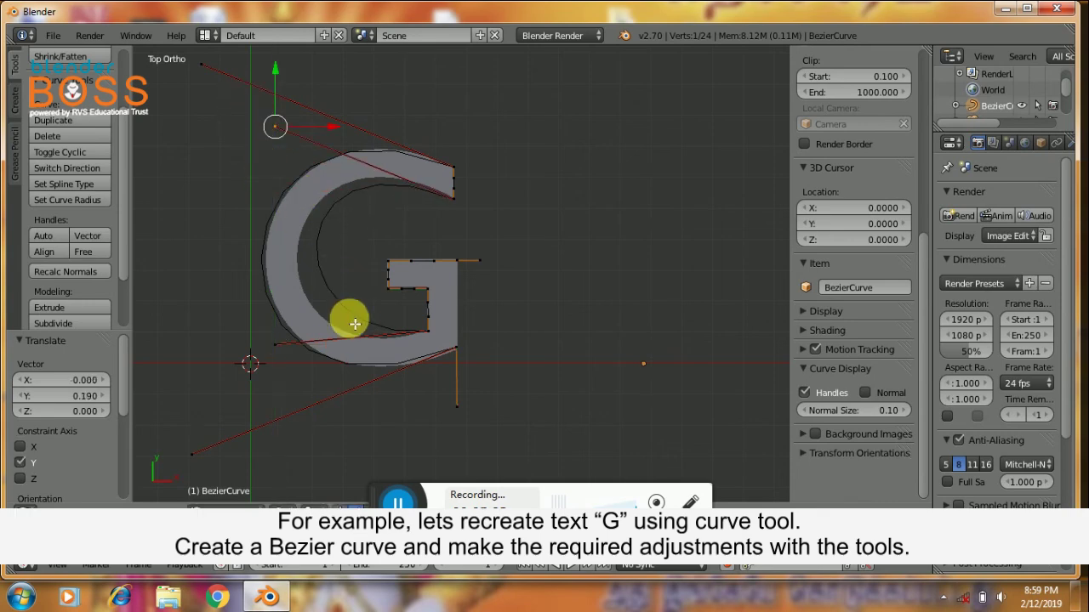
right_click(286, 359)
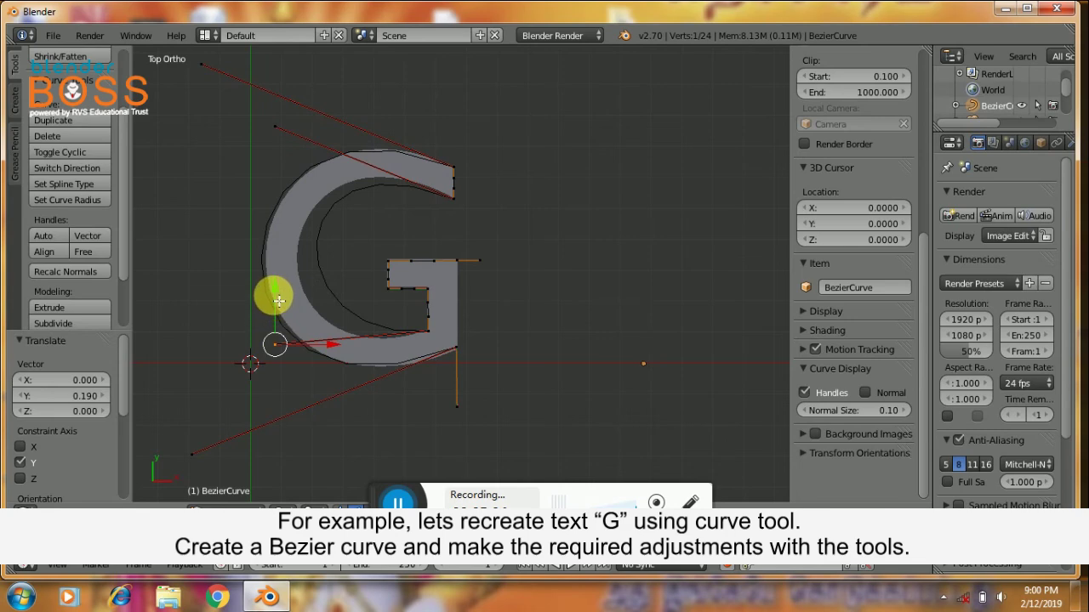
left_click_drag(274, 297, 332, 336)
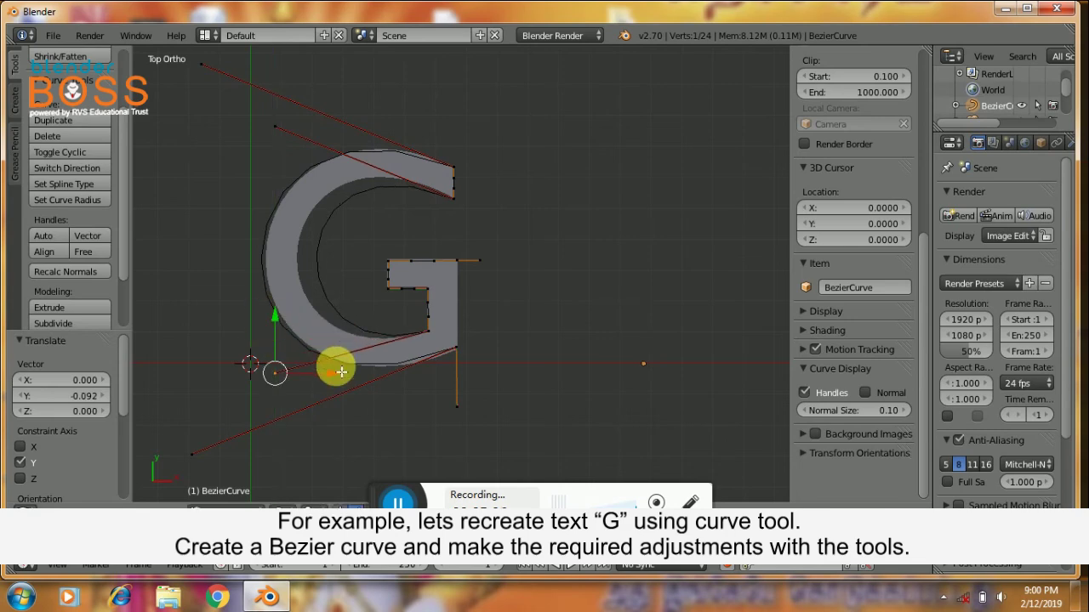
left_click_drag(341, 378, 319, 379)
Step: Adjust the upper-left and lower-left handles to match the G's bowl
right_click(276, 126)
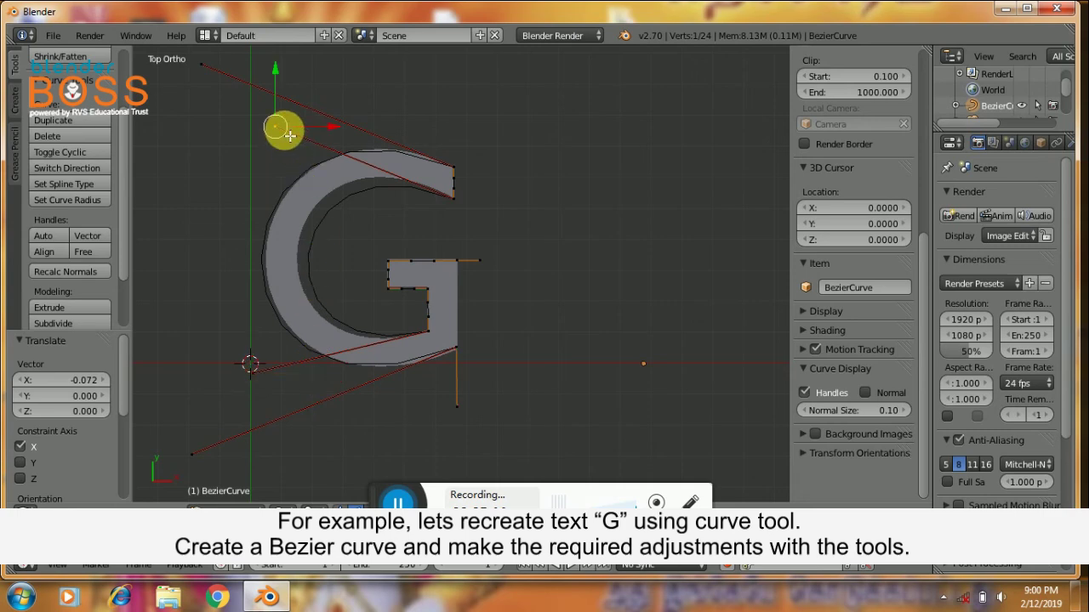
left_click_drag(331, 134, 253, 84)
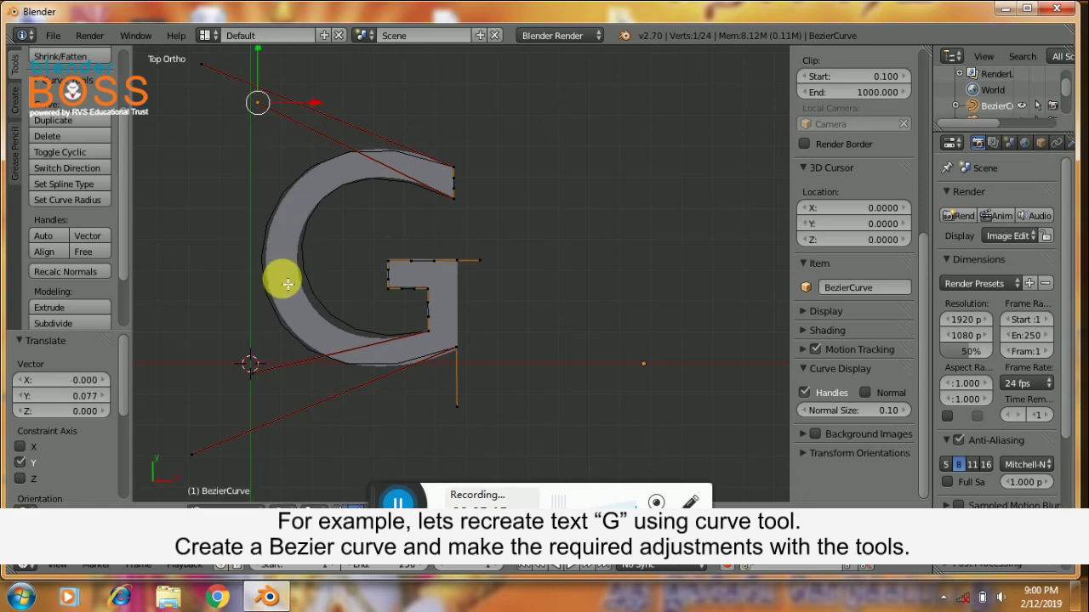
right_click(263, 364)
mouse_move(256, 329)
left_mouse_down()
mouse_move(256, 341)
mouse_move(244, 342)
left_mouse_up()
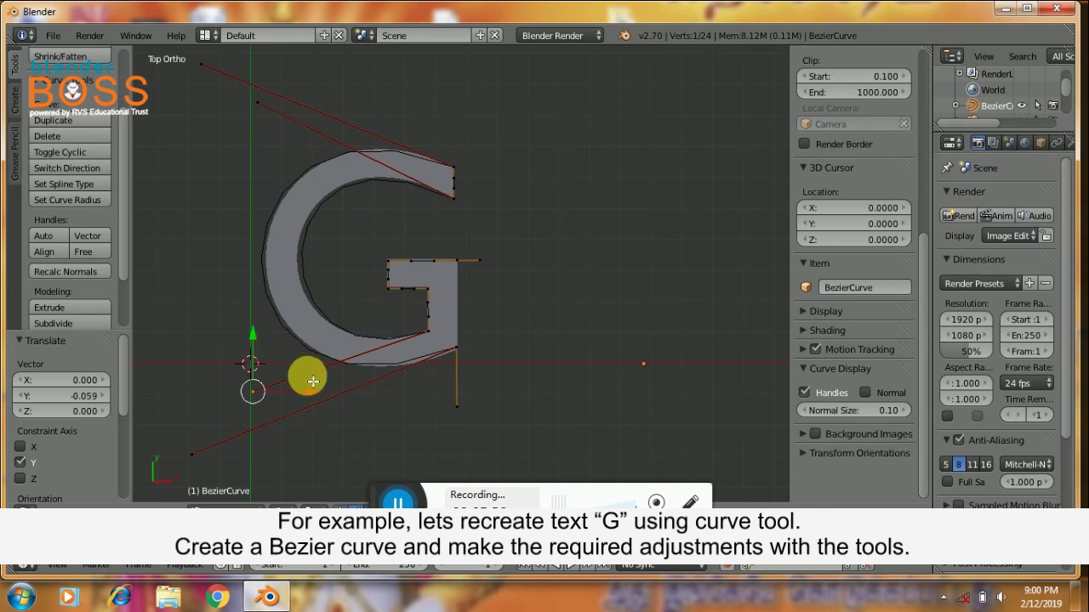
left_click_drag(309, 385, 308, 393)
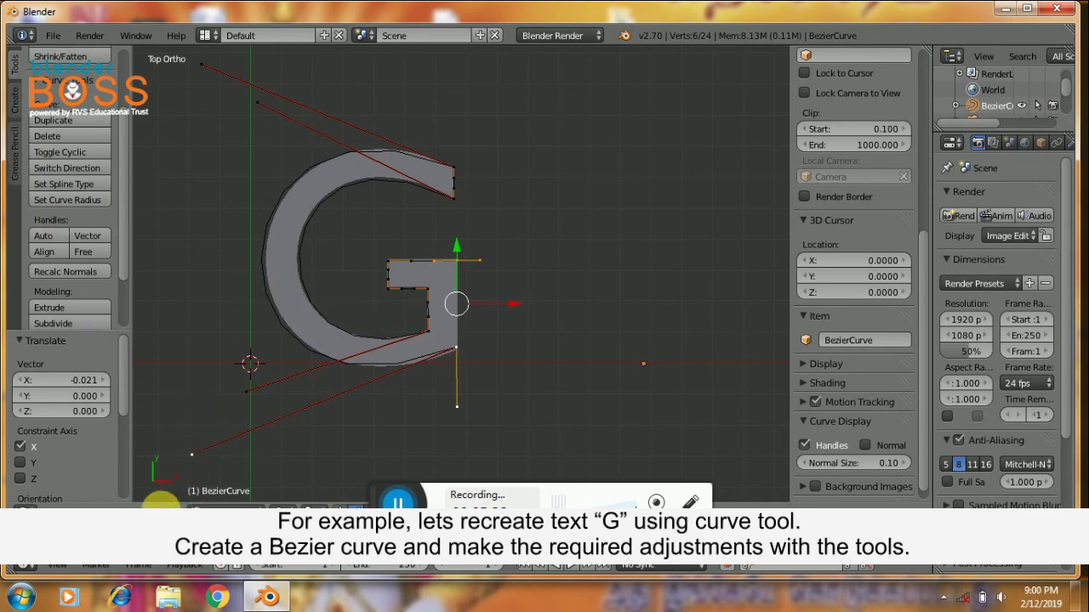
Step: Close the curve's open ends with Make Segment, then switch back to Object Mode
key("w")
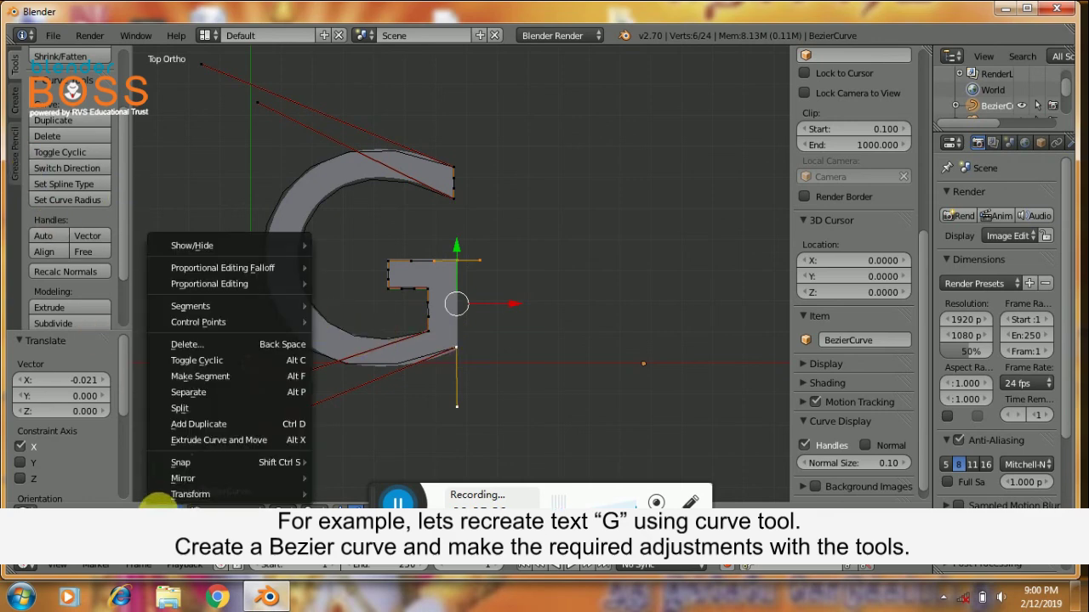
left_click(198, 377)
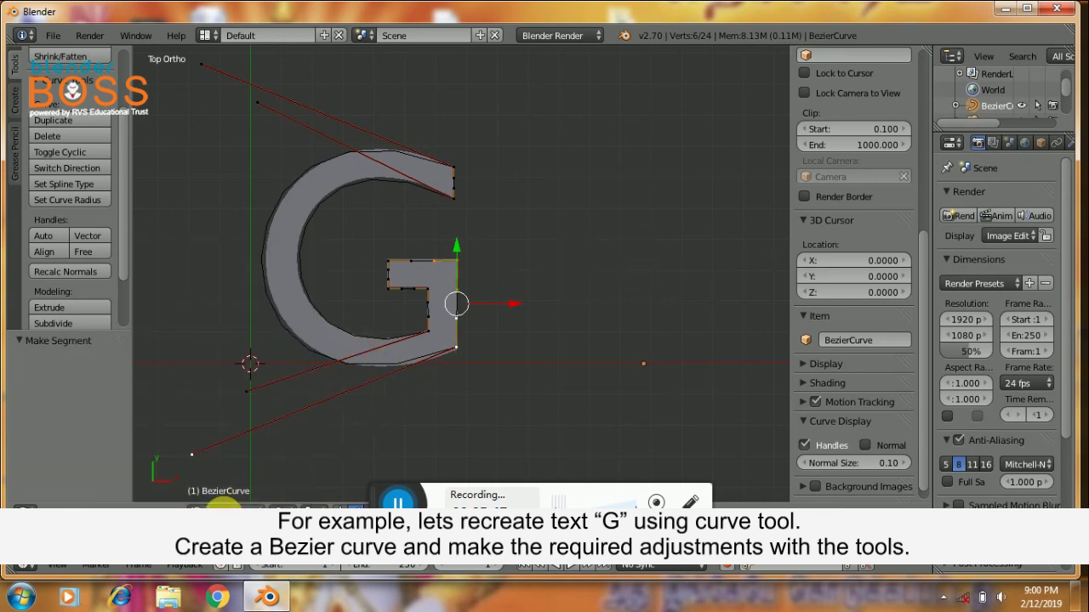
left_click(223, 511)
left_click(224, 494)
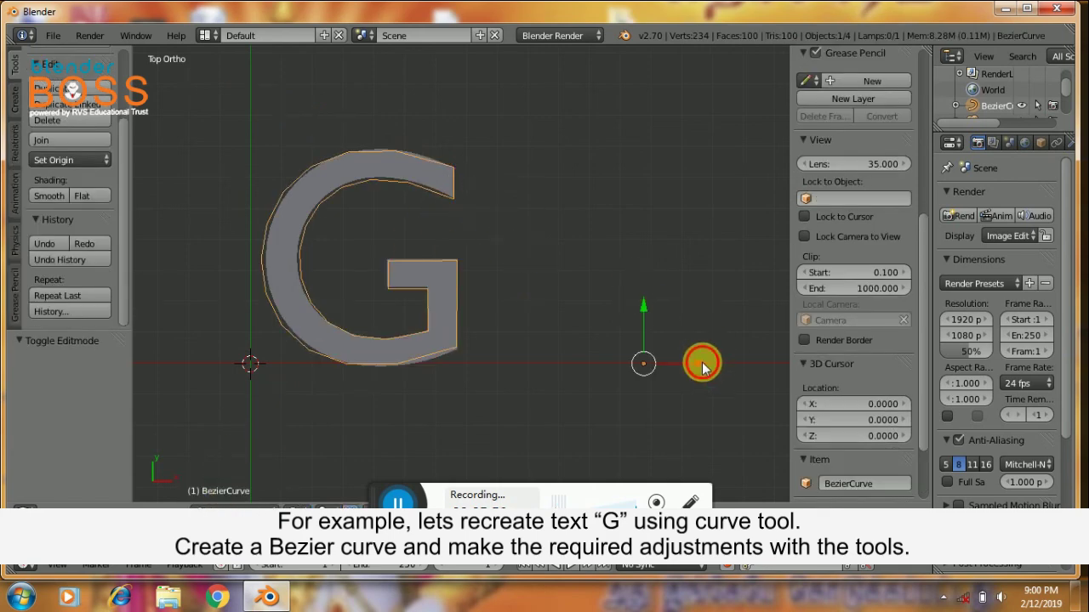
Step: Duplicate the G curve 0.727 along X beside the reference text and widen the Properties editor
key("shift+d")
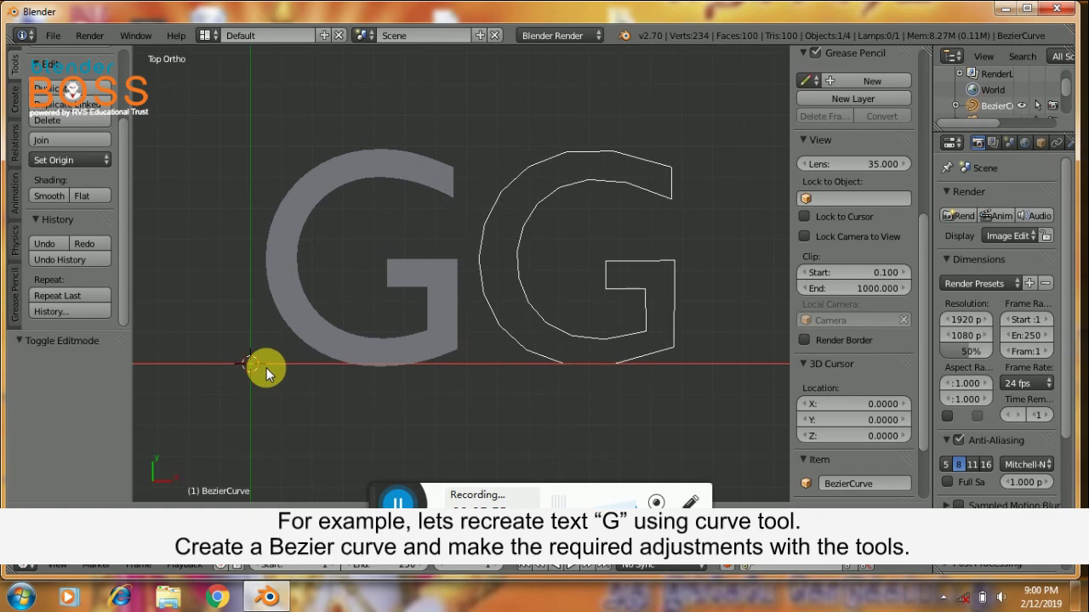
left_click(272, 368)
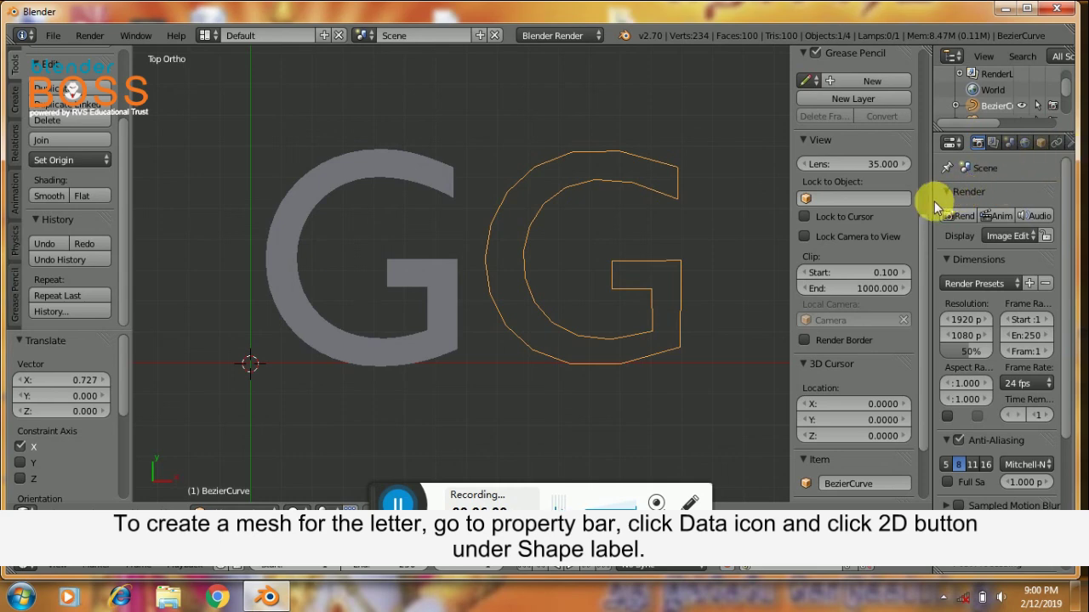
left_click_drag(942, 204, 859, 204)
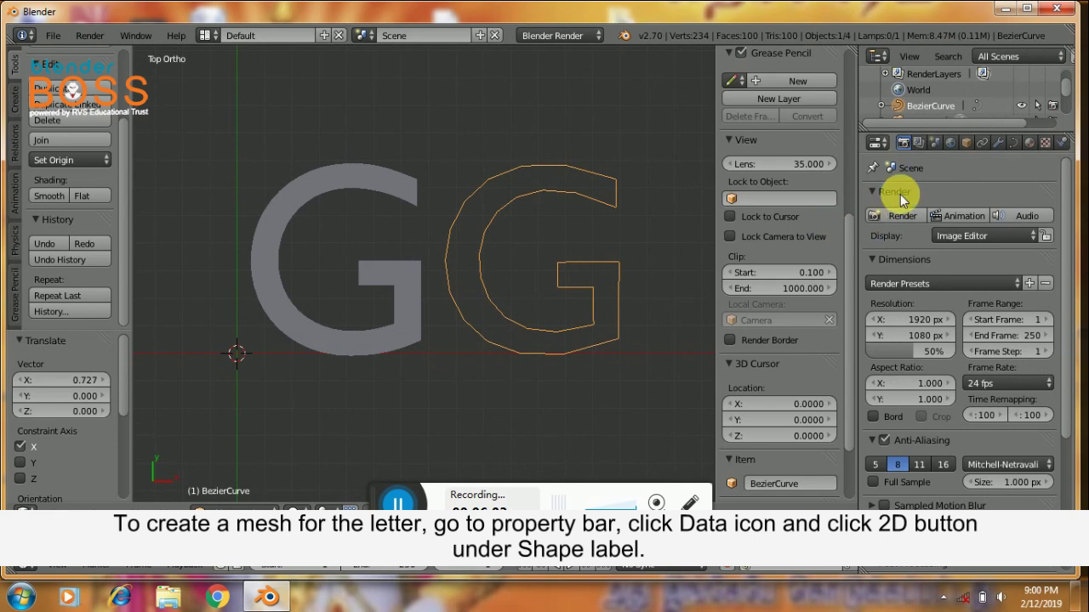
Step: Set the curve's Shape to 2D in the Data tab so the G fills solid
left_click(1010, 145)
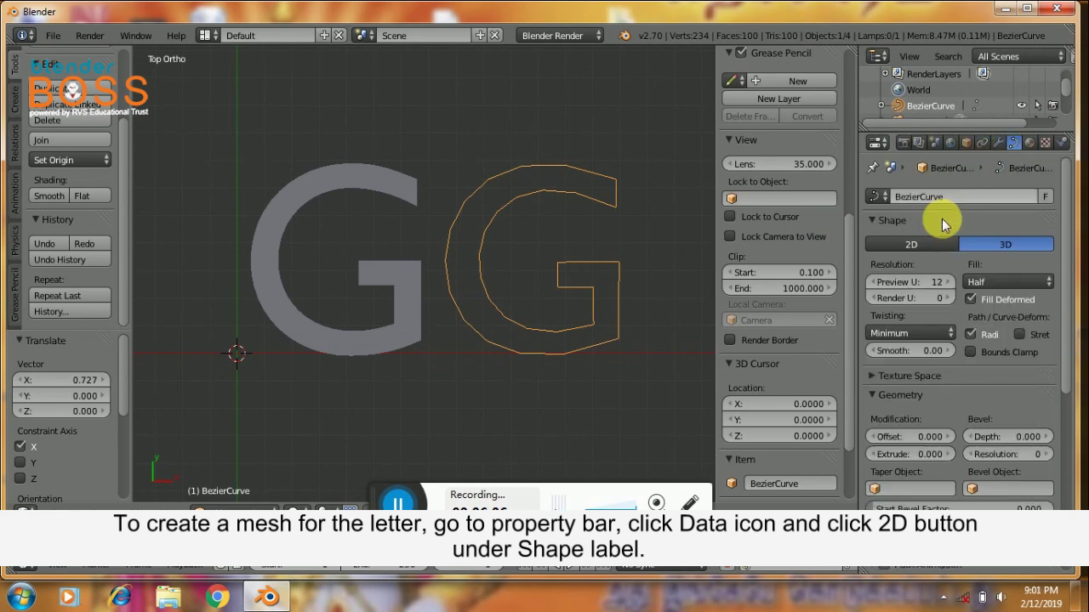
left_click(903, 244)
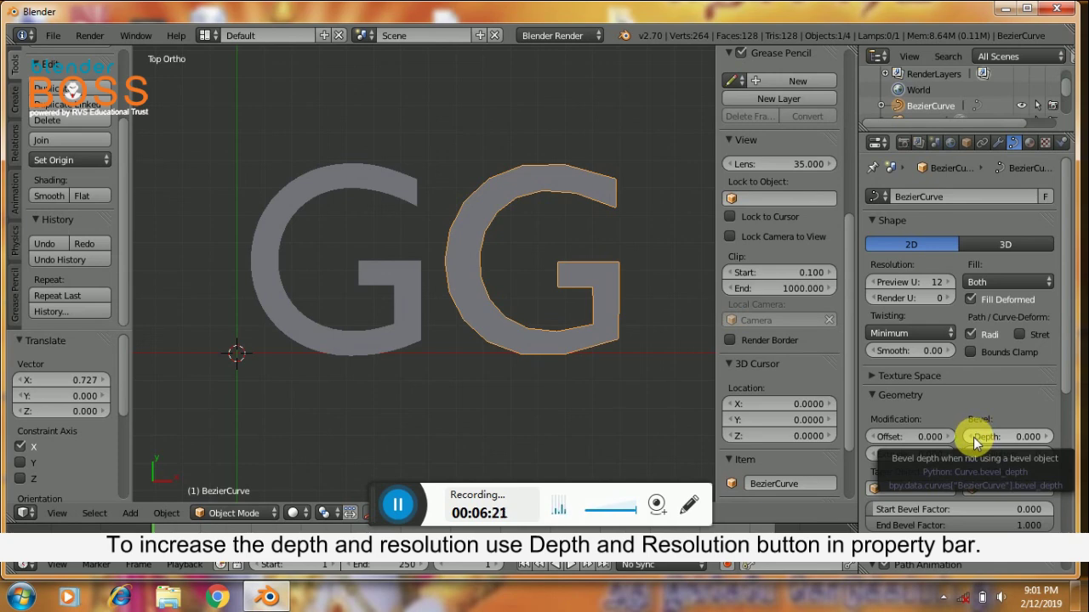
Step: Set Bevel Depth to 0.021 and Bevel Resolution to 4 in the Geometry panel
mouse_move(975, 441)
left_mouse_down()
mouse_move(1009, 441)
mouse_move(974, 442)
left_mouse_up()
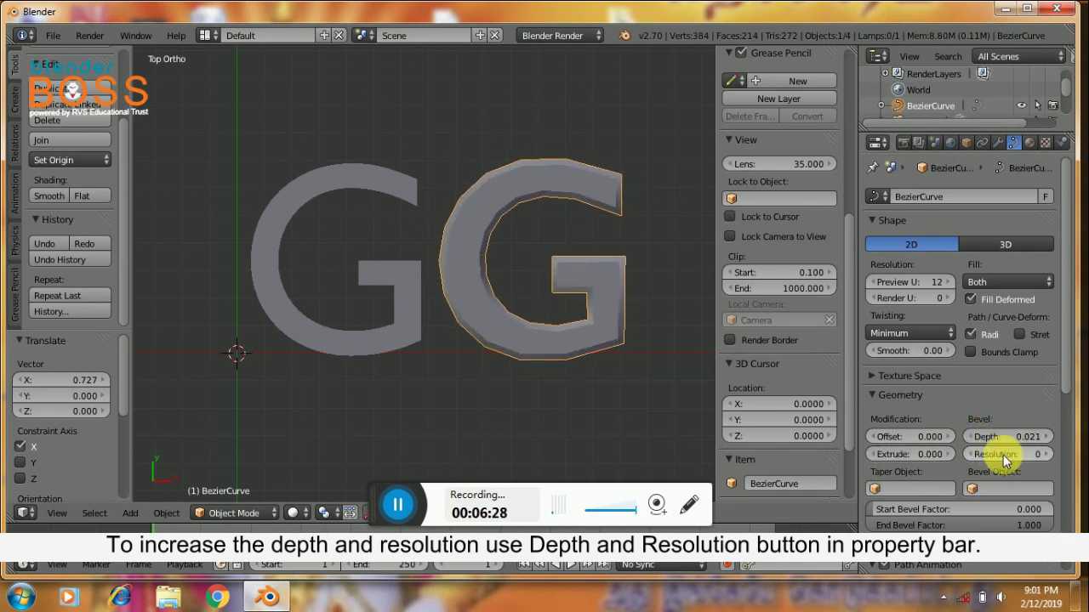
left_click_drag(982, 454, 982, 454)
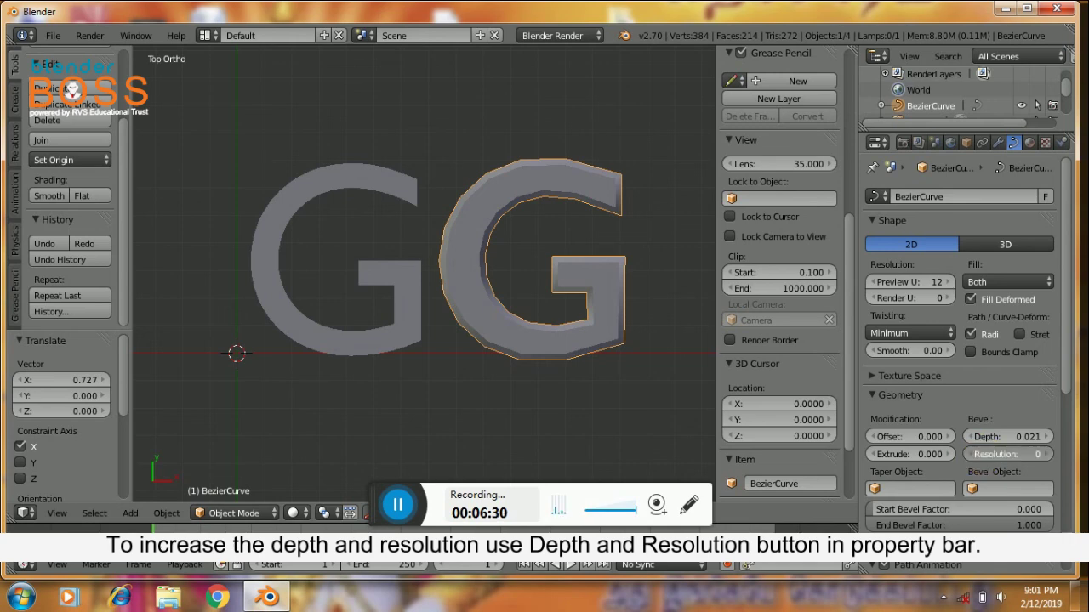
mouse_move(969, 454)
left_mouse_down()
mouse_move(987, 454)
mouse_move(970, 455)
left_mouse_up()
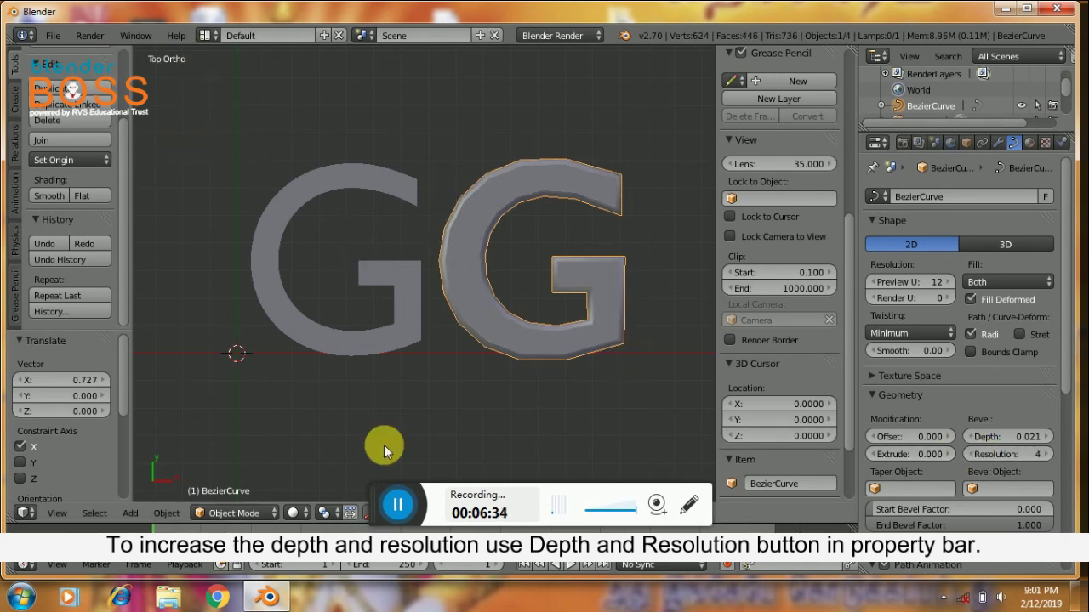